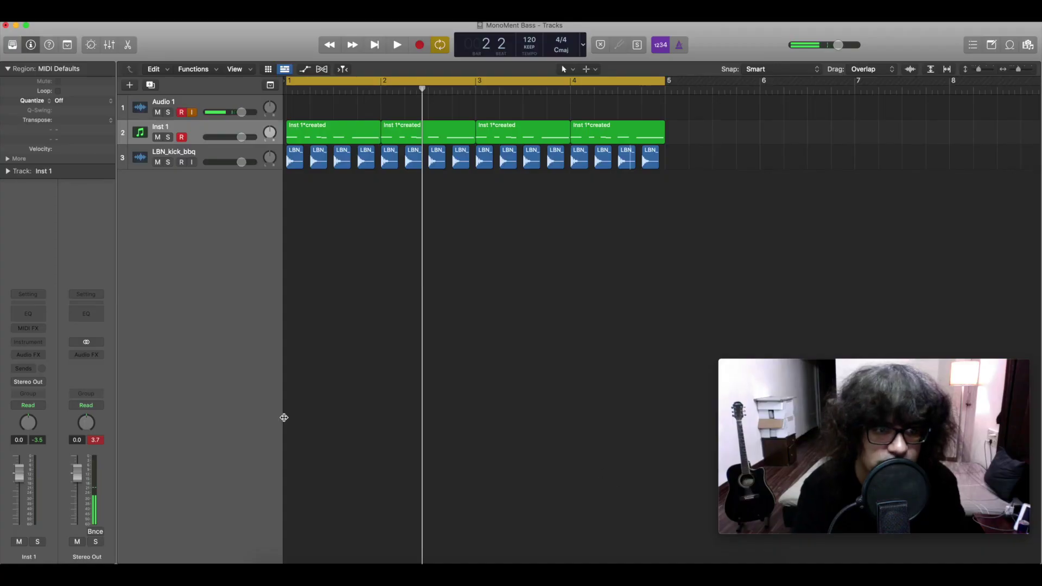
Step: Load Monoment Bass (Stereo) into the Inst 1 instrument slot
left_click(44, 346)
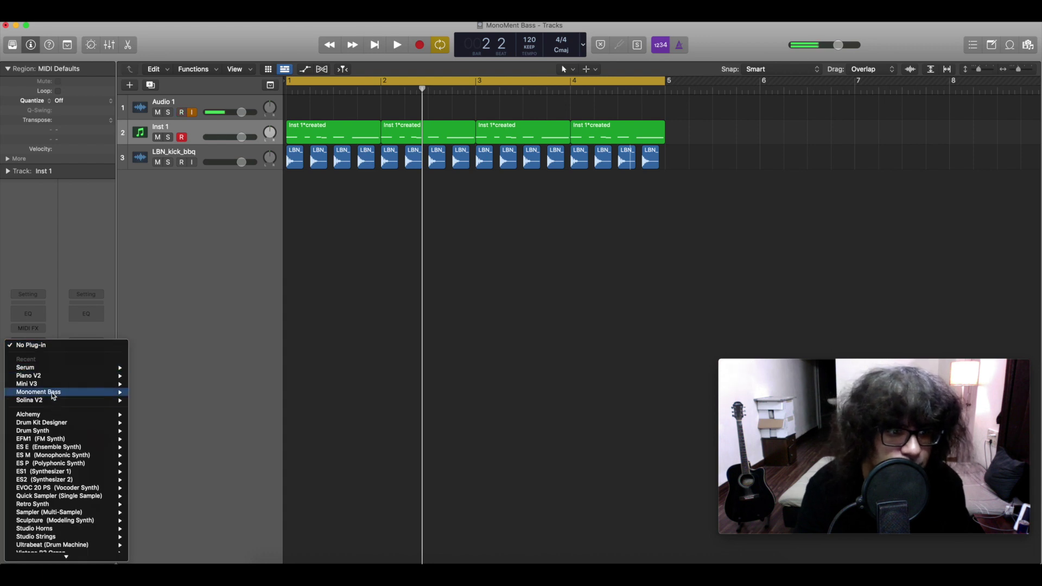
mouse_move(81, 392)
left_click(158, 393)
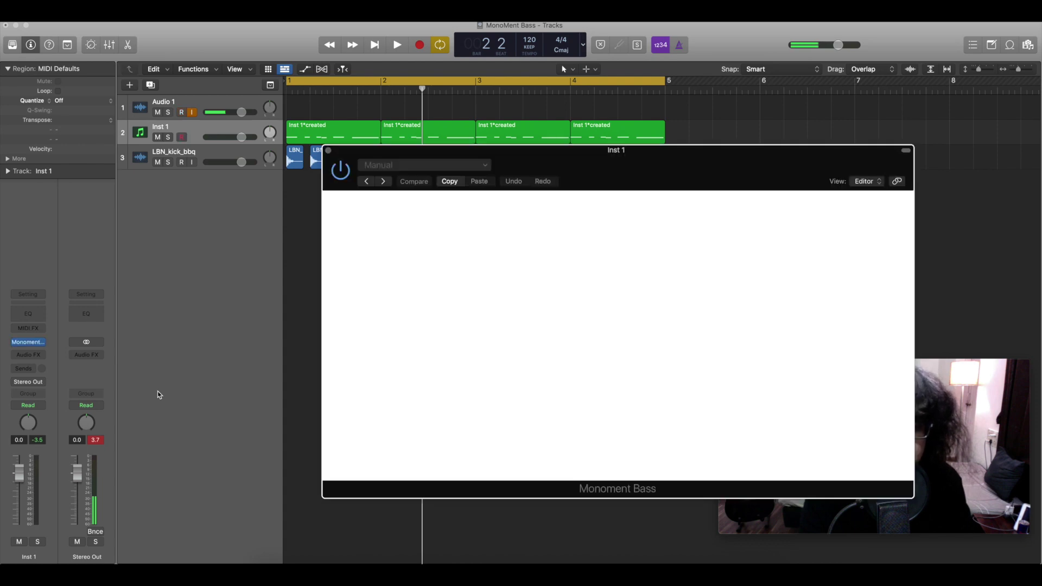
Step: Mute LBN_kick_bbq, audition the beat, and turn Source Mix fully to Source A
left_click(158, 163)
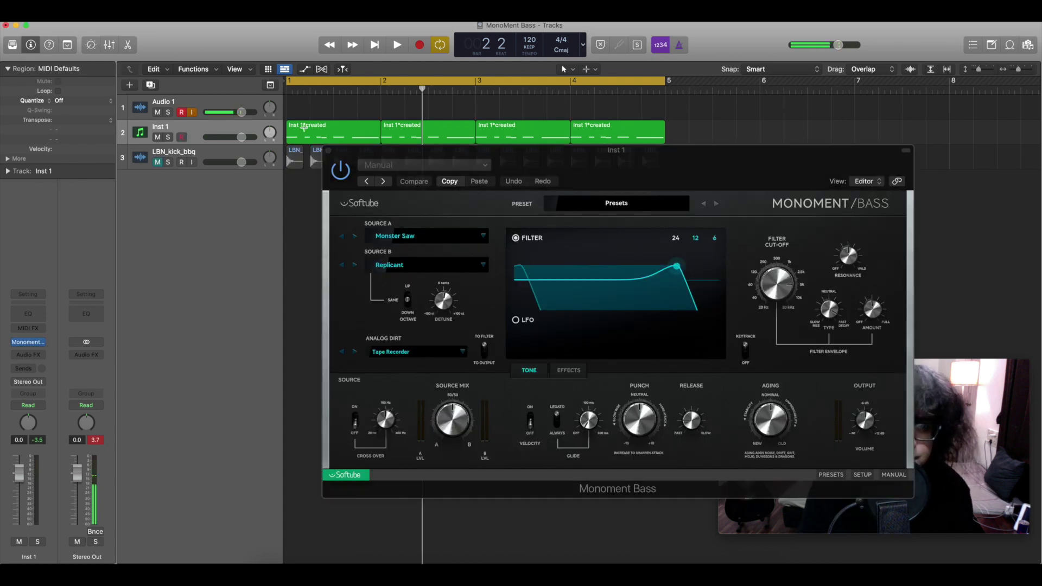
left_click_drag(449, 156, 188, 153)
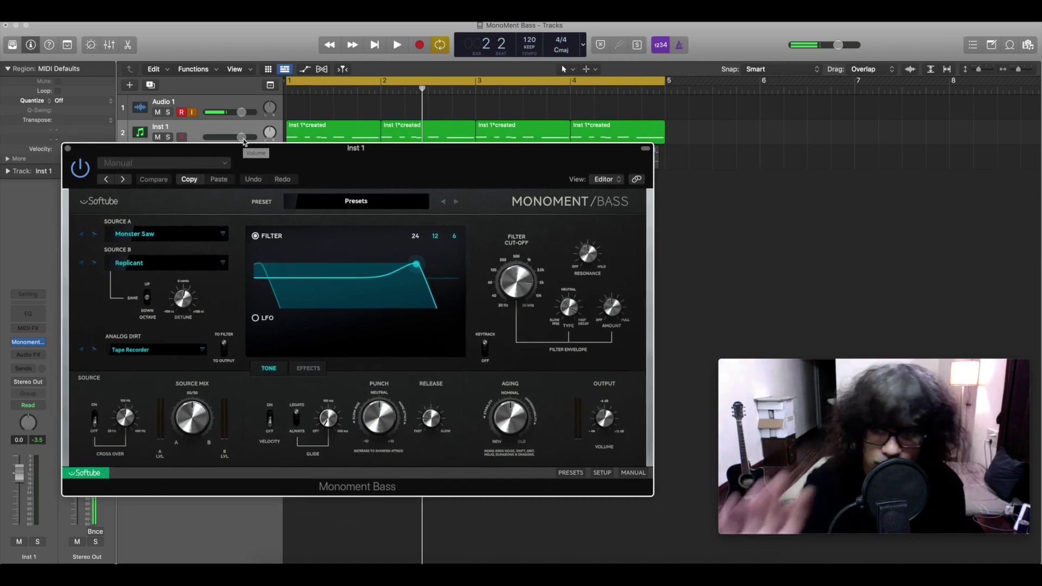
key("space")
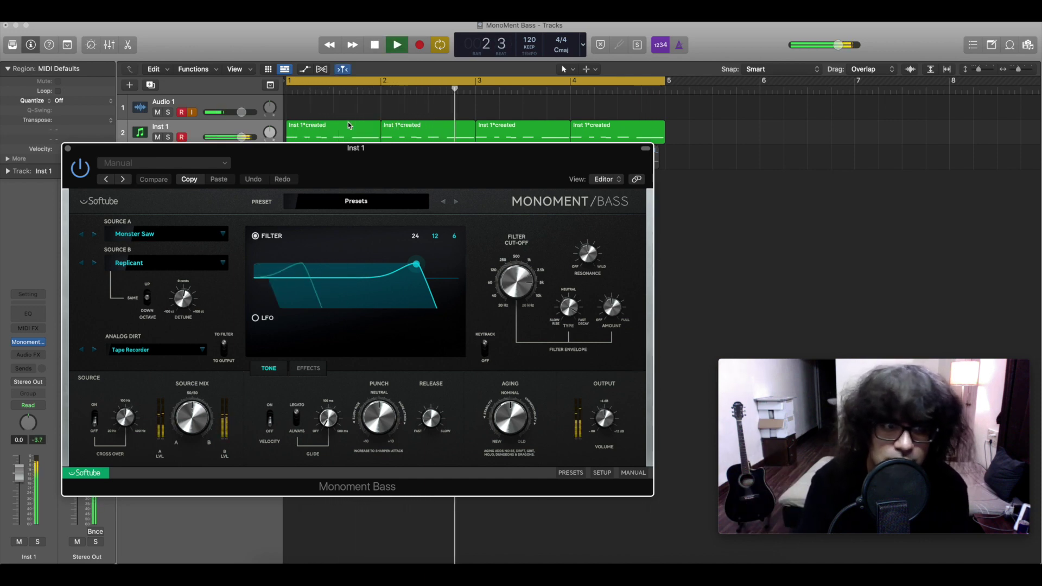
key("space")
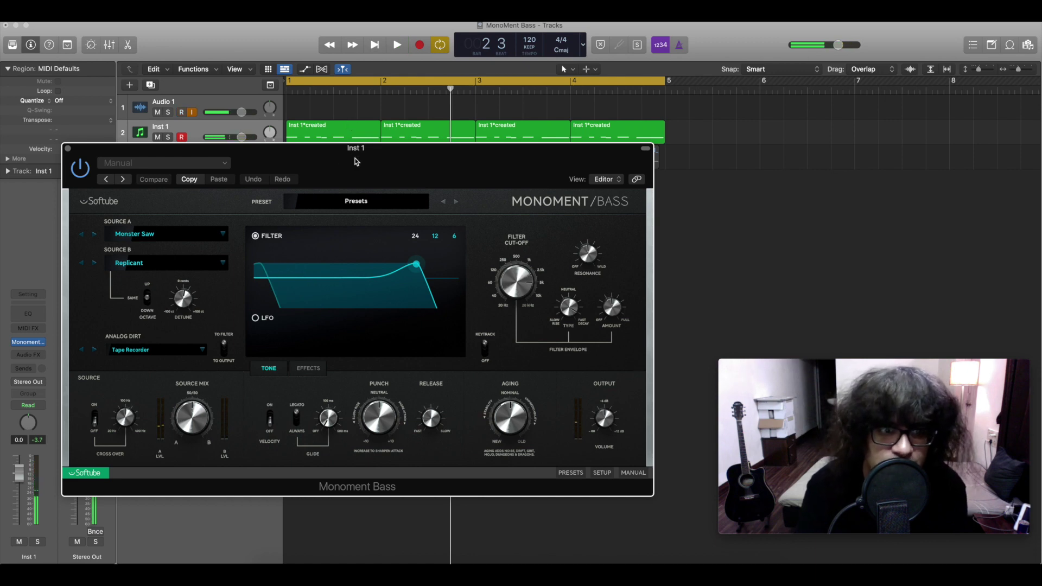
left_click_drag(329, 161, 392, 157)
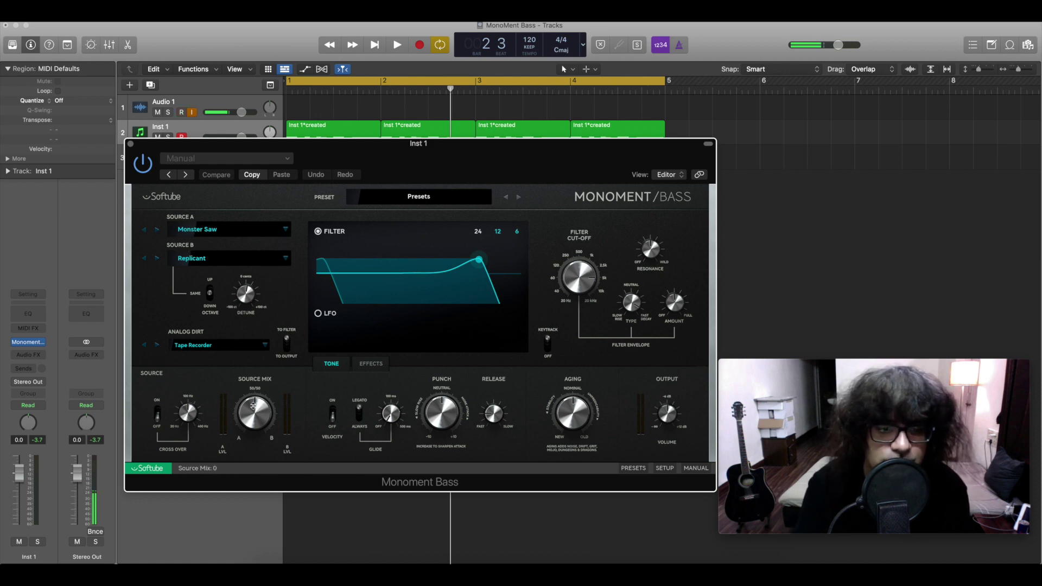
left_click_drag(253, 406, 254, 429)
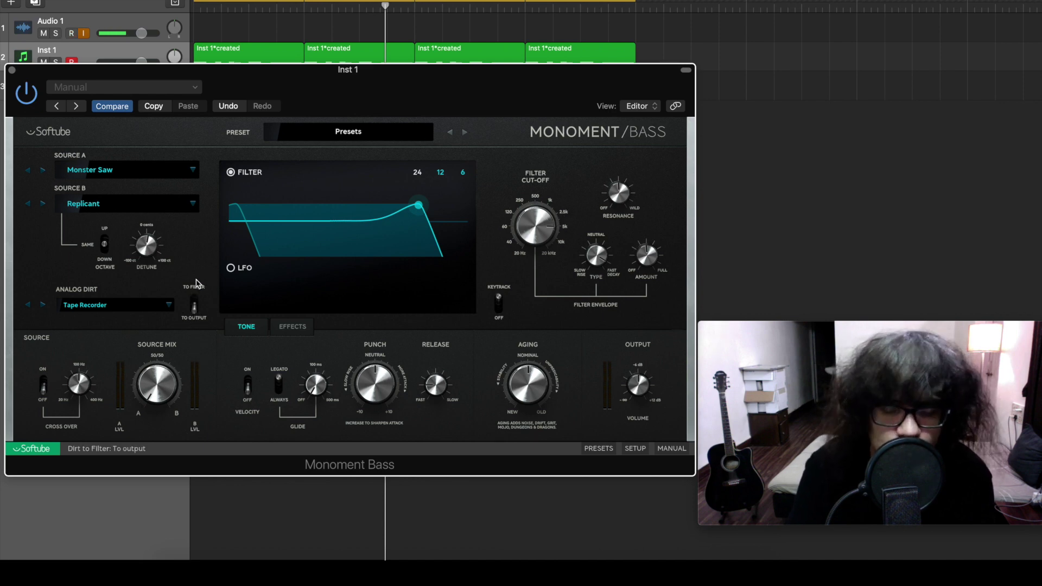
Step: Audition Sub Amusement, Earth Shaker and Alien Drone as Source A sounds
left_click(152, 171)
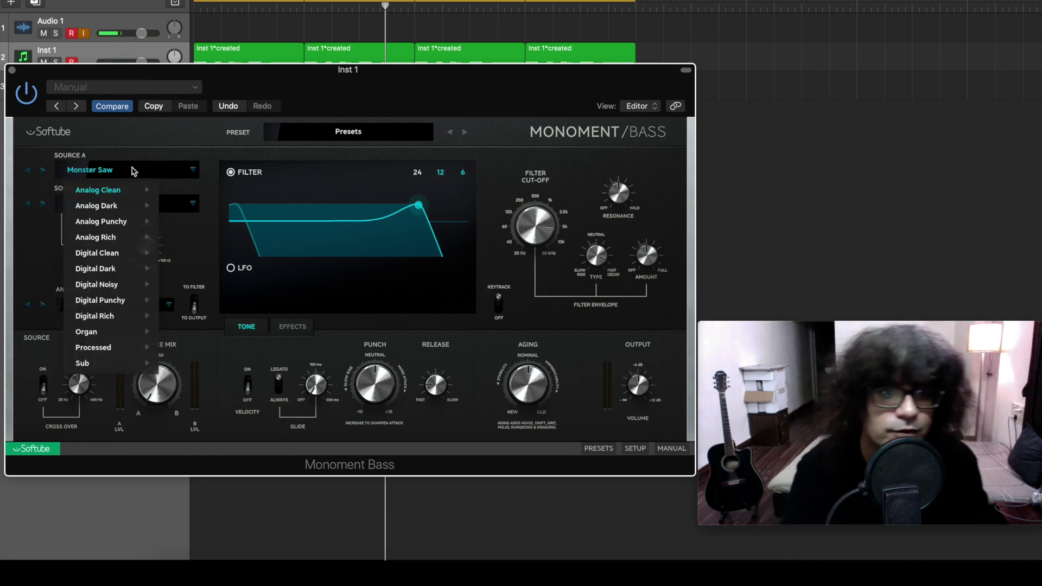
mouse_move(131, 212)
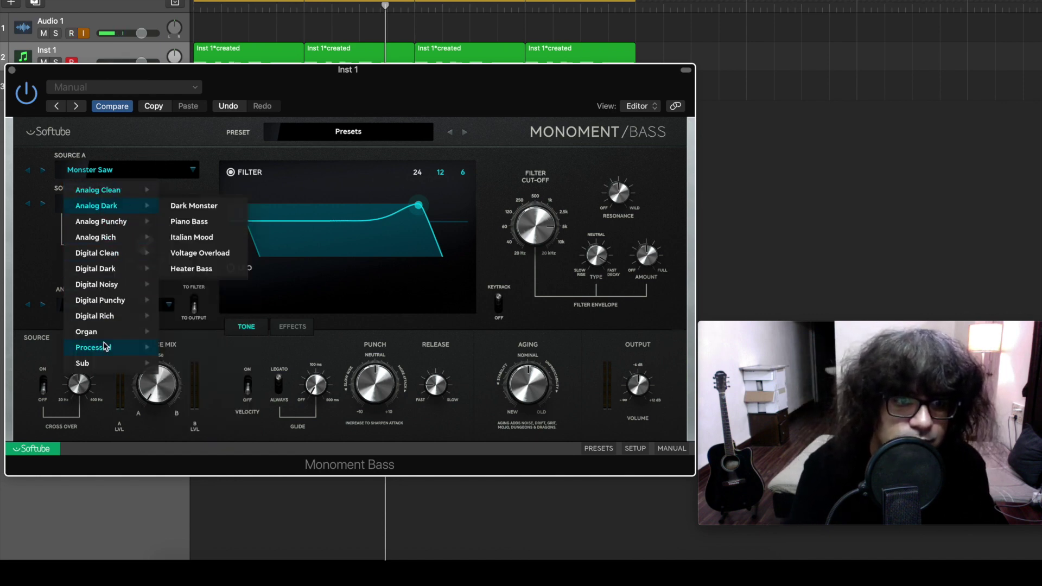
mouse_move(131, 368)
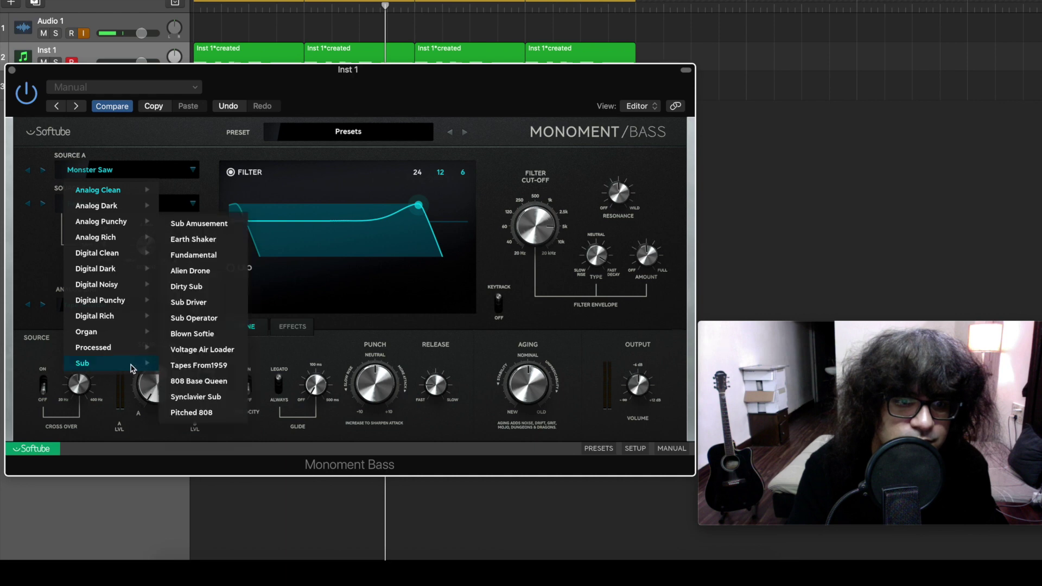
left_click(205, 225)
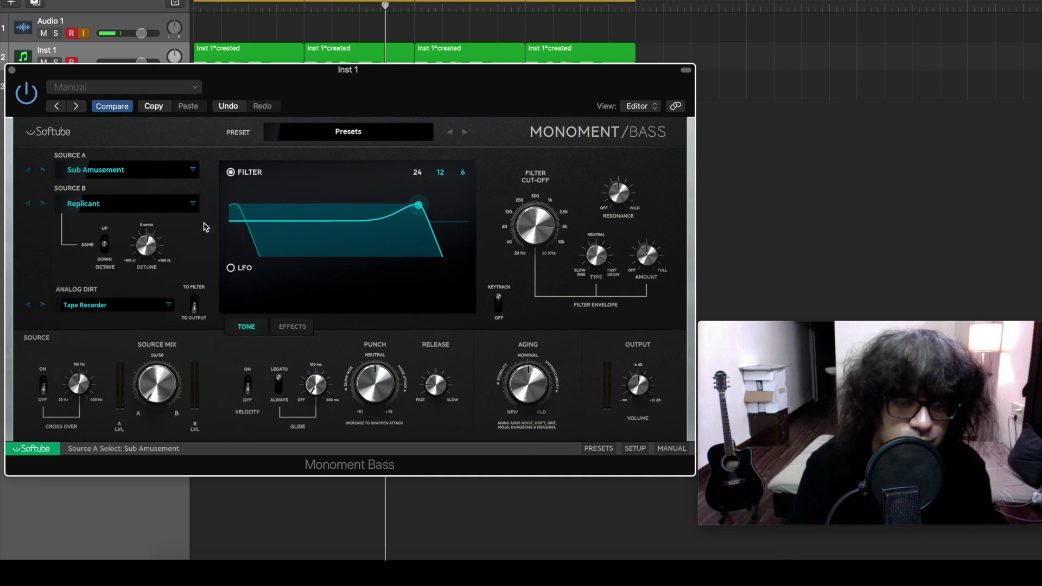
left_click(159, 170)
mouse_move(131, 368)
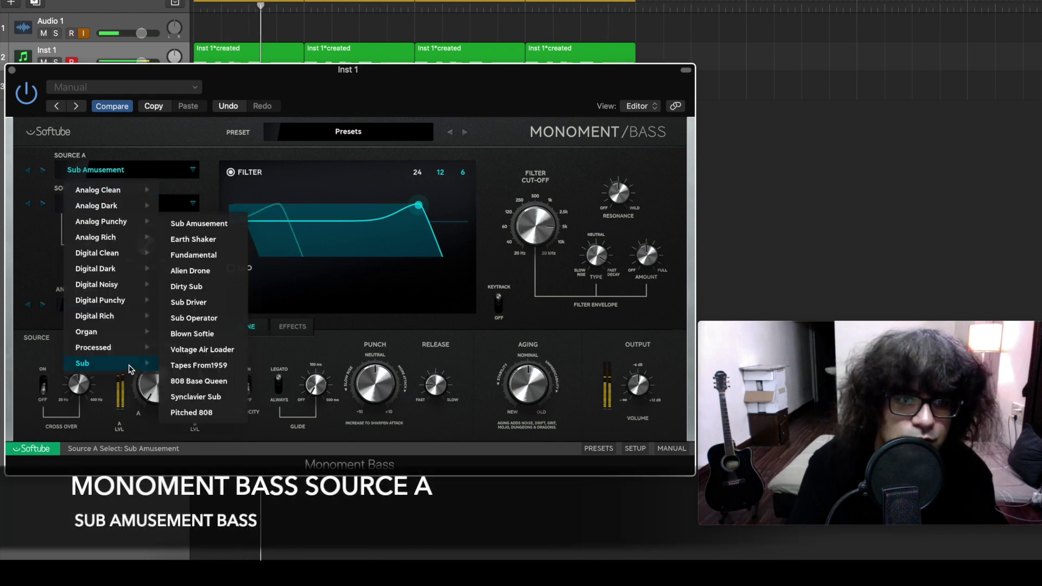
left_click(194, 239)
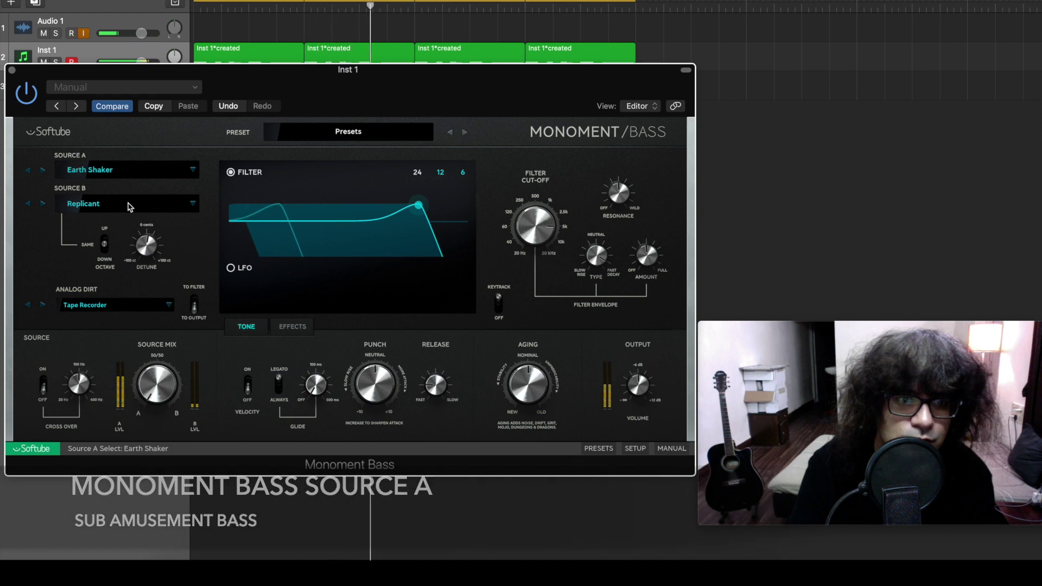
left_click(136, 174)
mouse_move(130, 369)
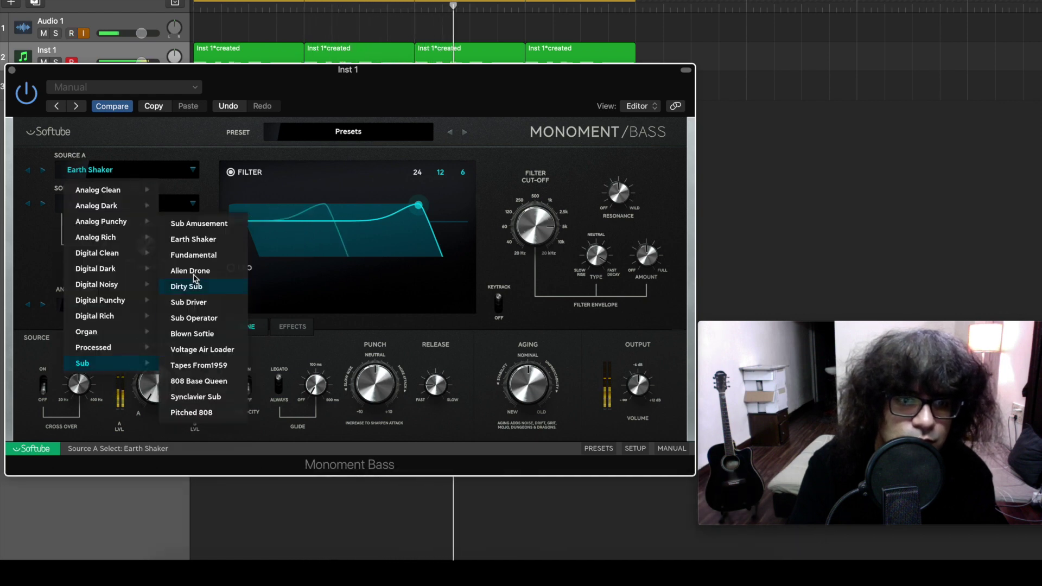
left_click(195, 239)
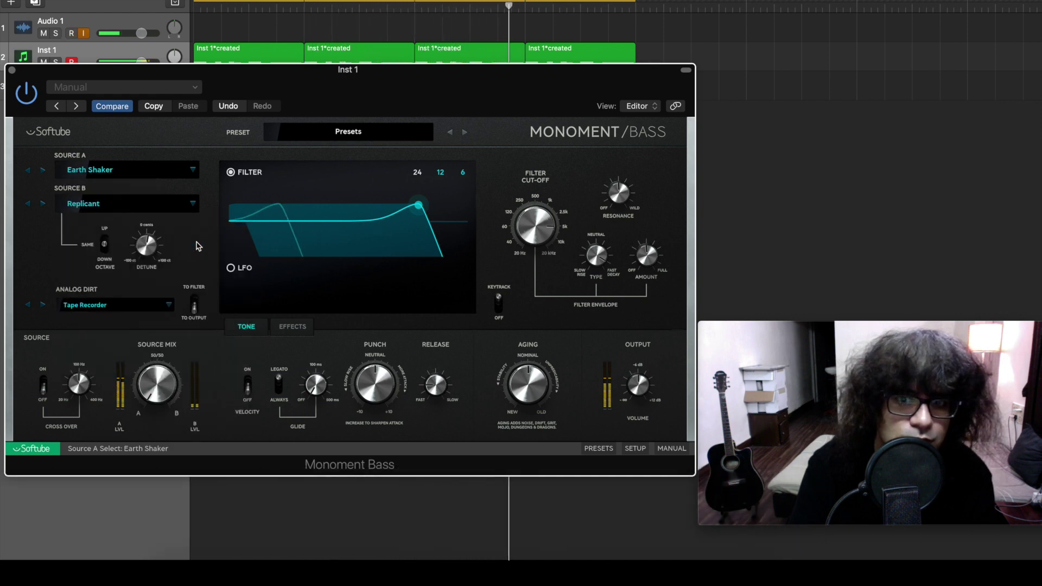
left_click(133, 170)
mouse_move(121, 370)
left_click(190, 271)
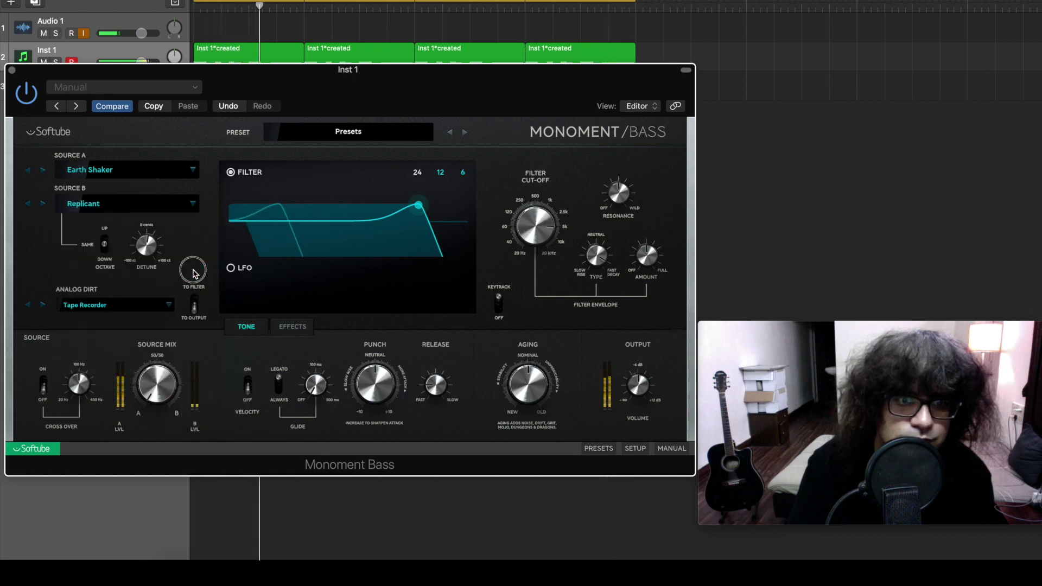
Step: Try Dark Monster, Voltage Overload and Heater Bass on Source A, returning to Dark Monster
left_click(142, 175)
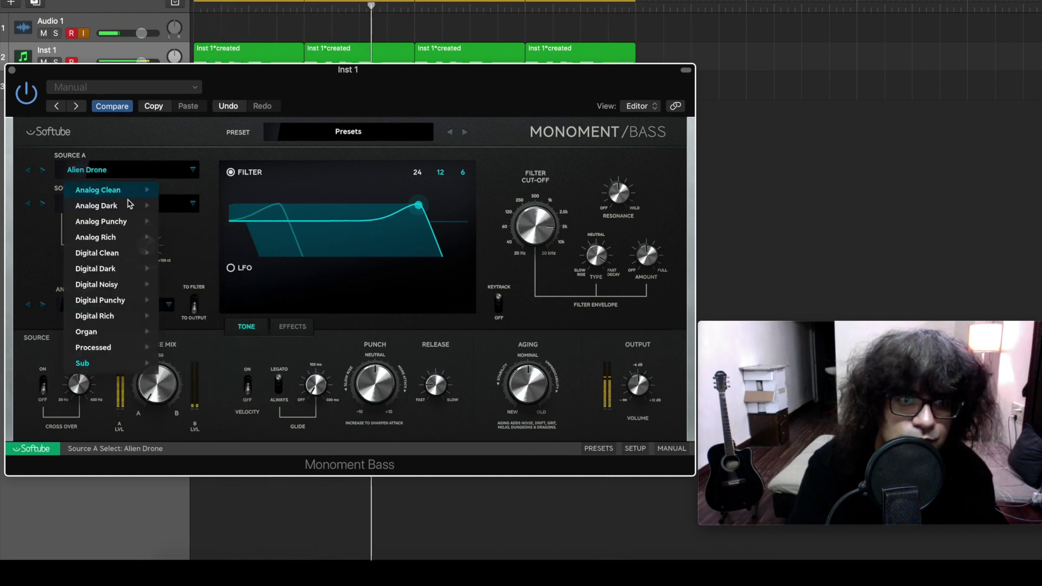
mouse_move(125, 209)
left_click(174, 210)
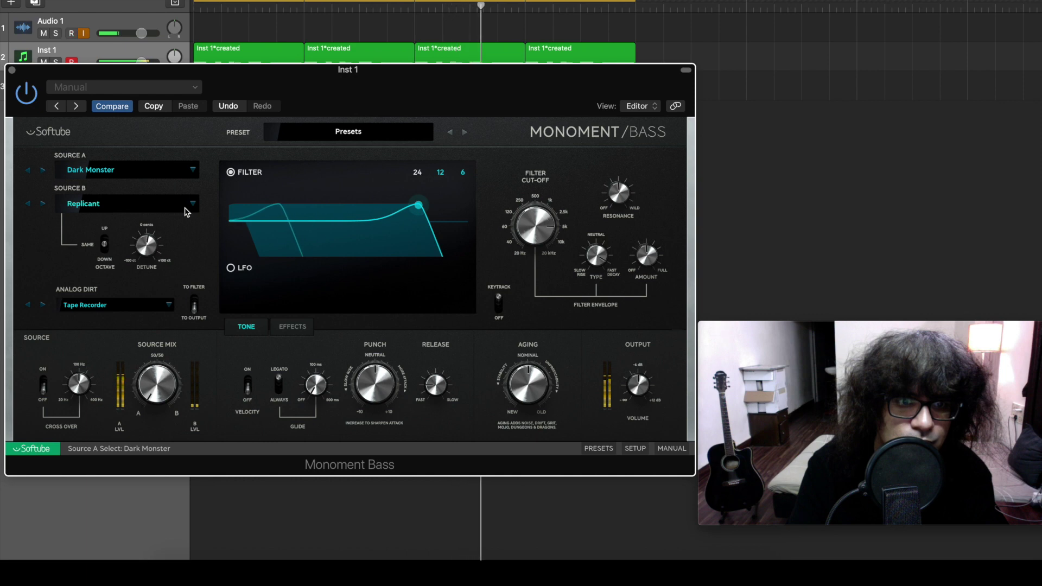
left_click(152, 173)
mouse_move(144, 206)
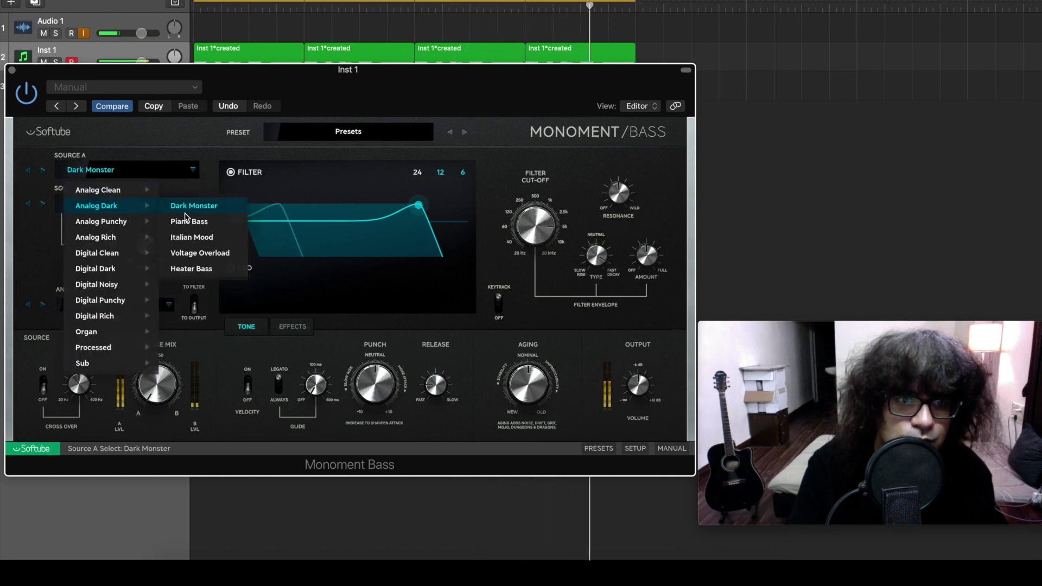
left_click(193, 253)
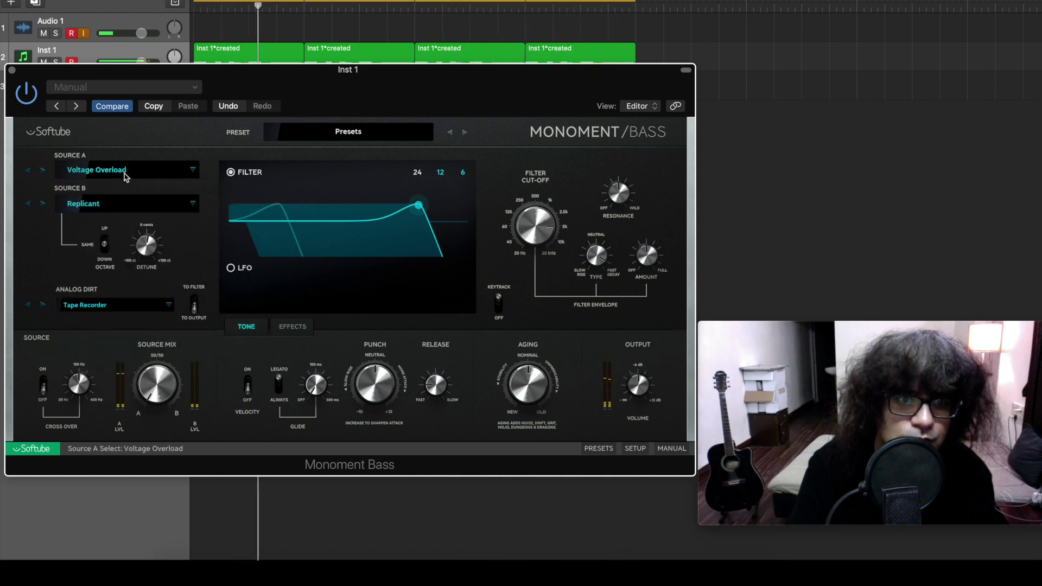
left_click(124, 172)
mouse_move(144, 206)
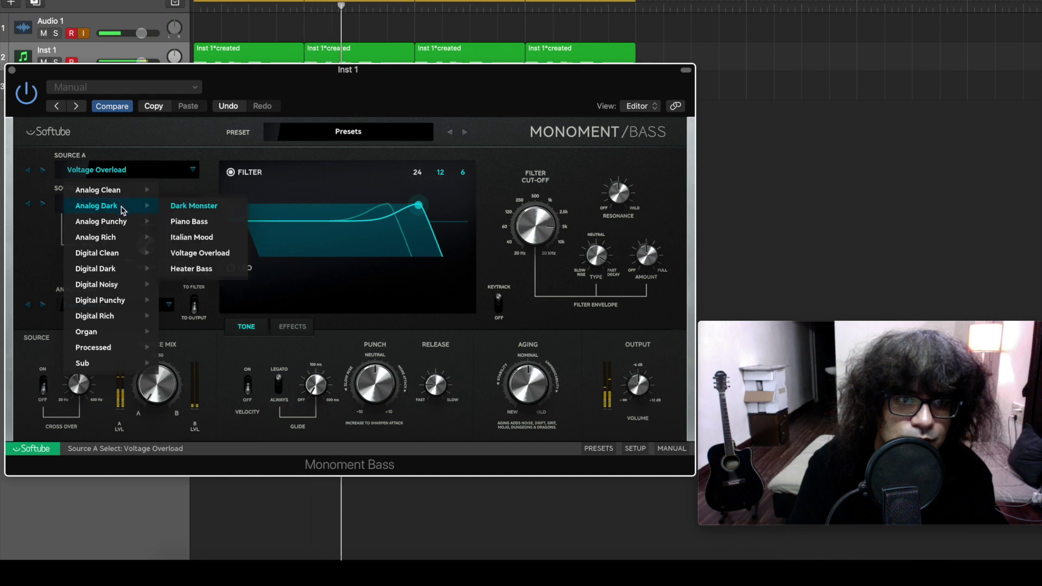
left_click(195, 269)
left_click(139, 169)
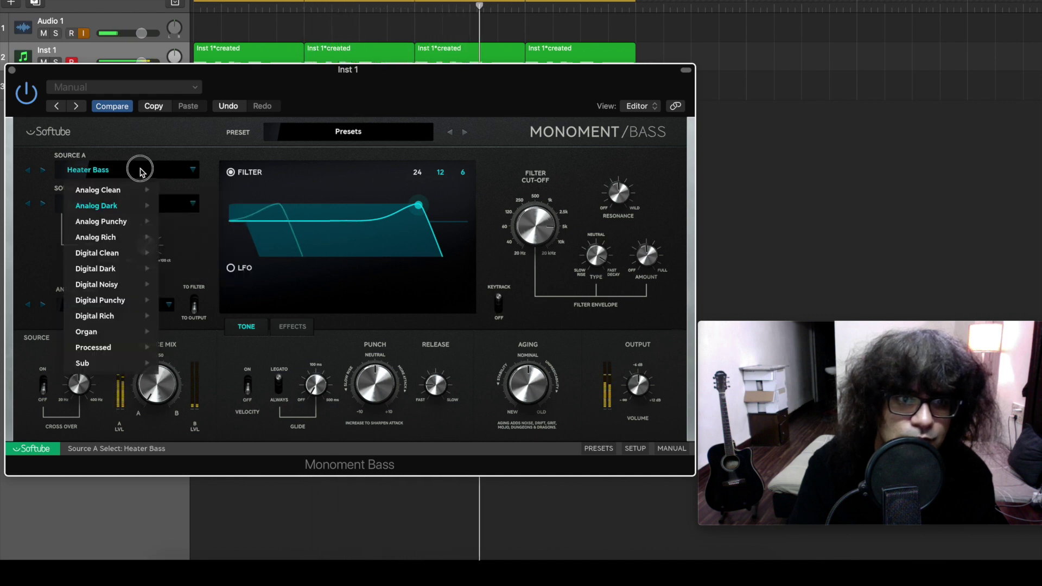
mouse_move(129, 212)
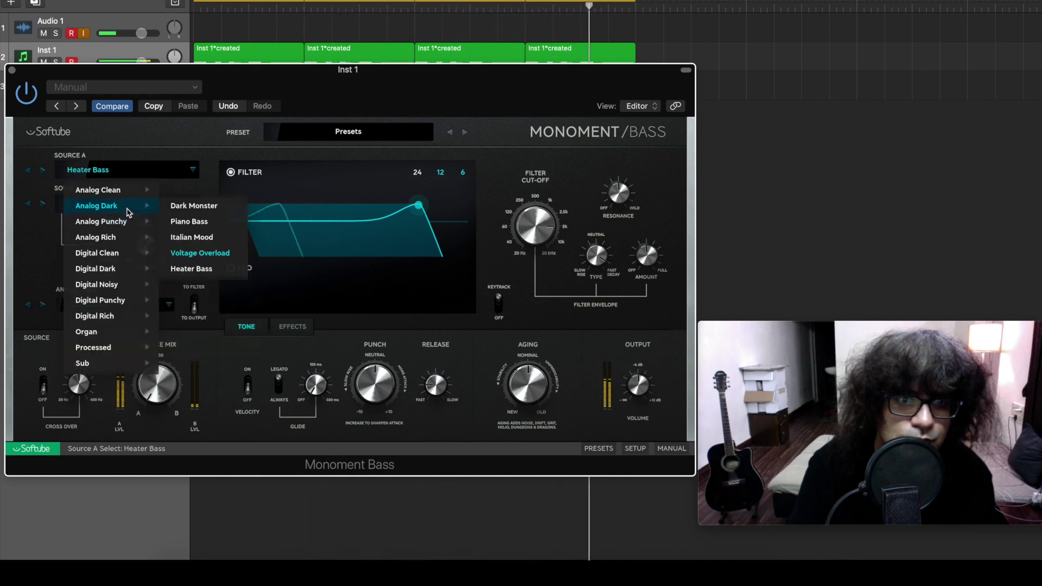
left_click(199, 211)
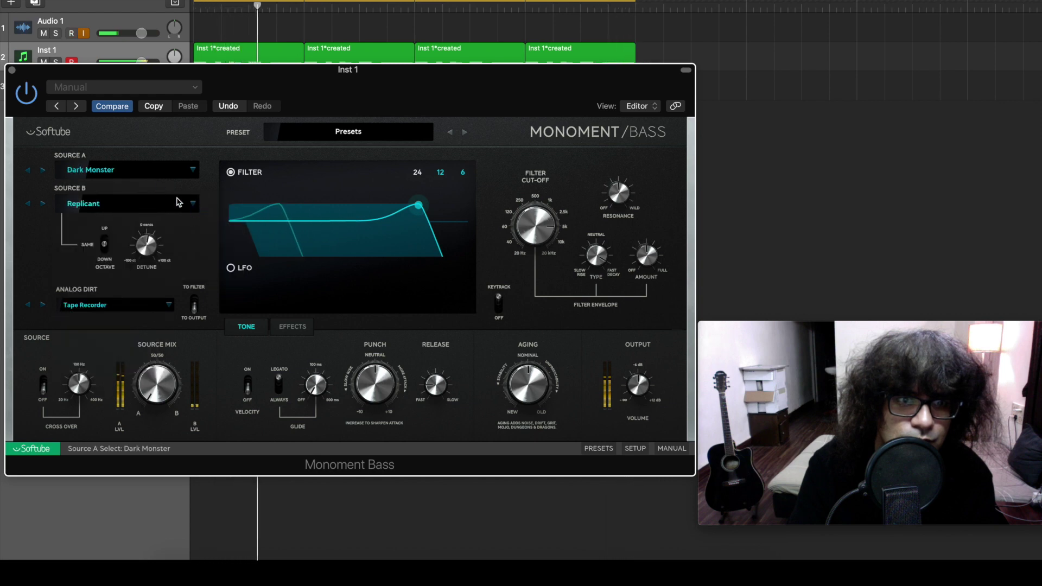
left_click(151, 171)
mouse_move(117, 212)
left_click(186, 208)
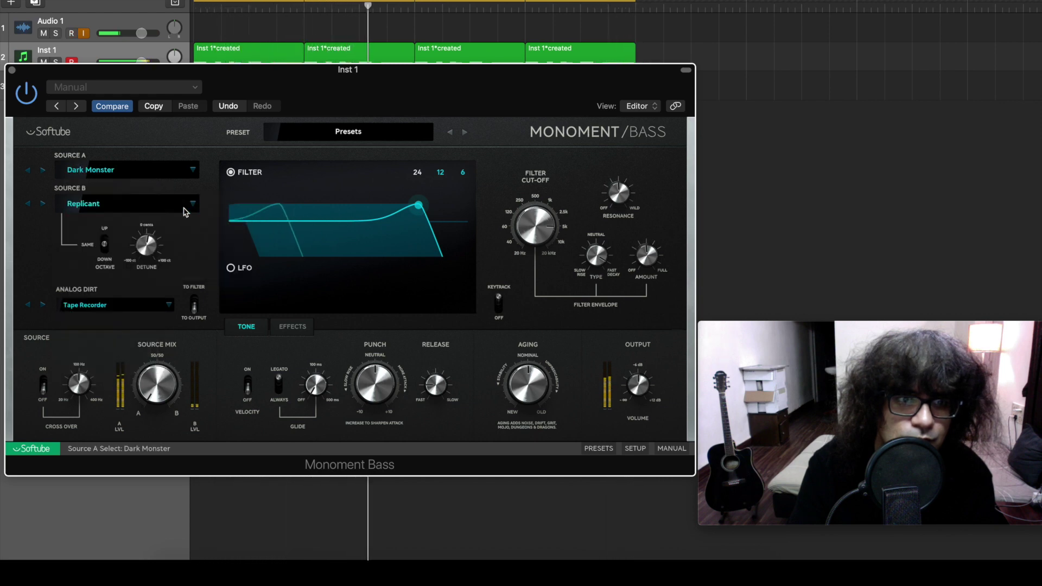
Step: Compare Fat Saw Man, Monster Saw and Burning Saw on Source A
left_click(132, 170)
left_click(179, 191)
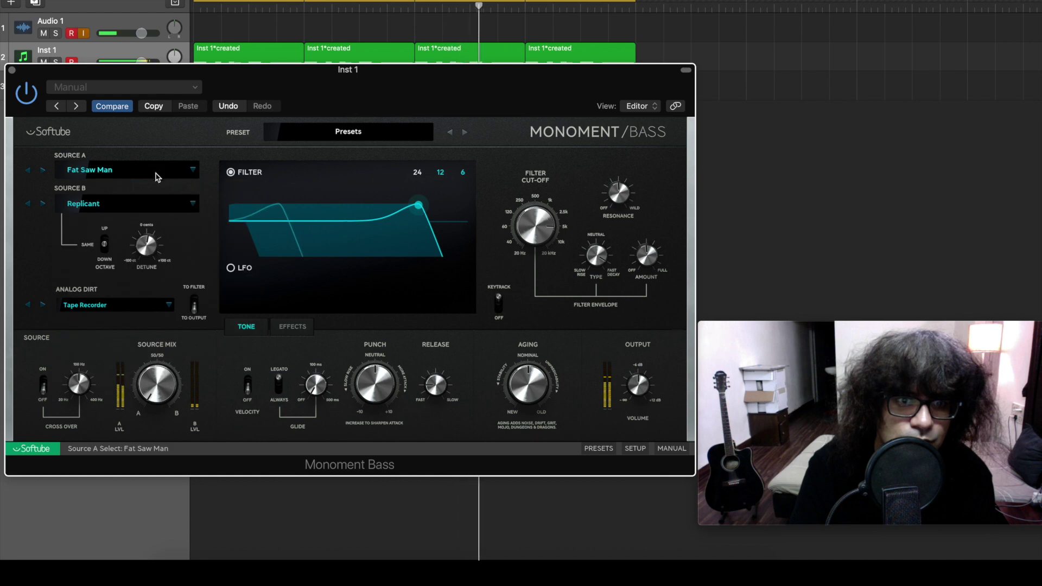
left_click(157, 171)
left_click(185, 206)
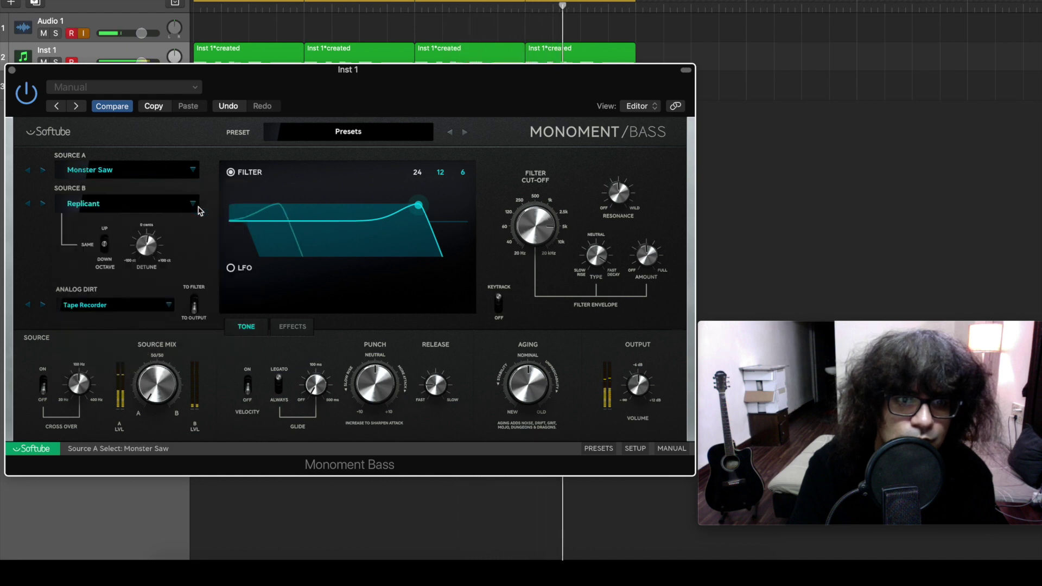
left_click(160, 175)
left_click(186, 221)
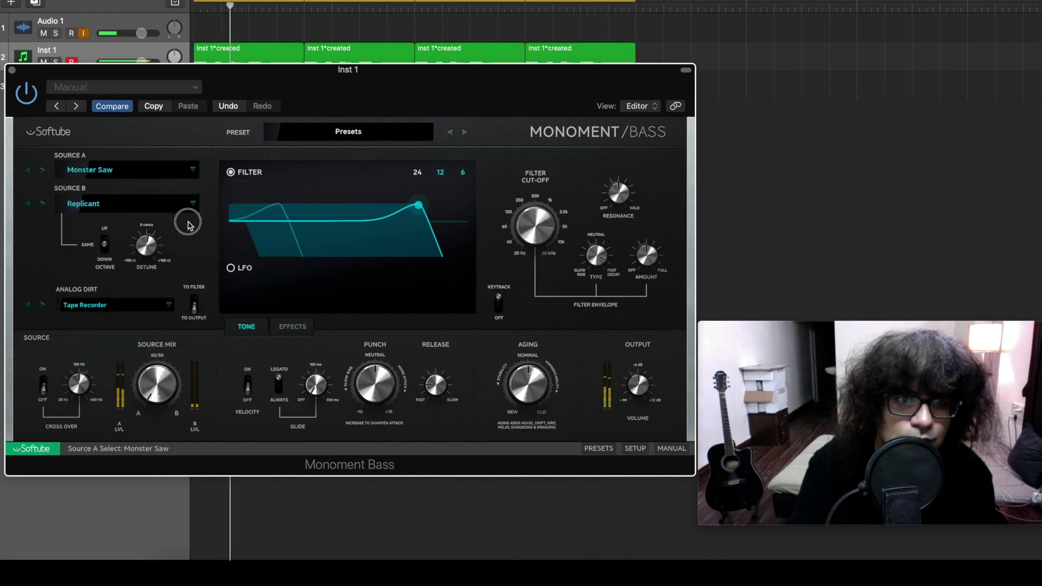
Step: Load Voltage Overload, then Heater Bass, and finally Dark Monster into Source A
left_click(163, 177)
mouse_move(154, 205)
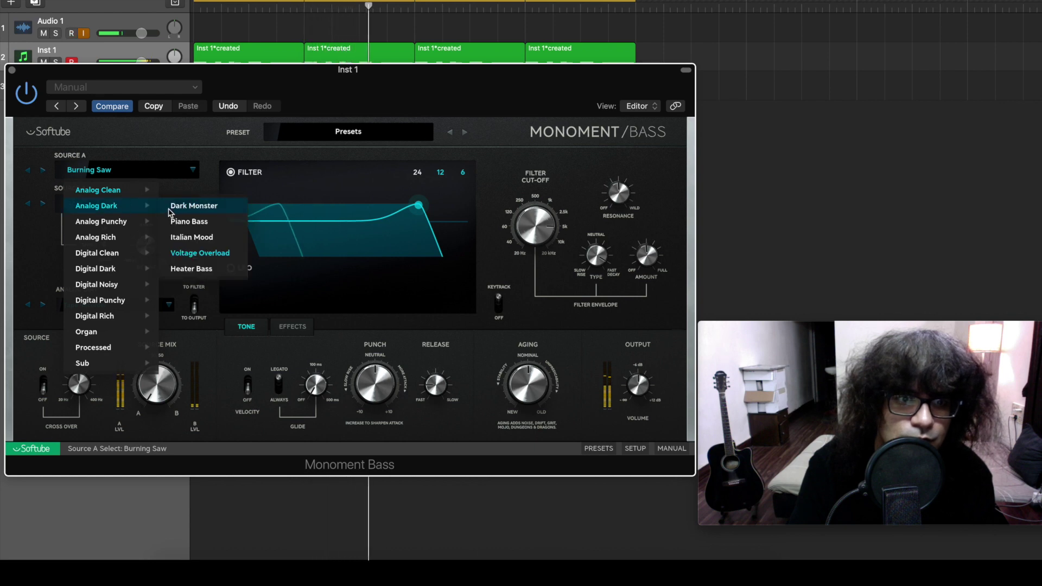
left_click(199, 253)
left_click(156, 170)
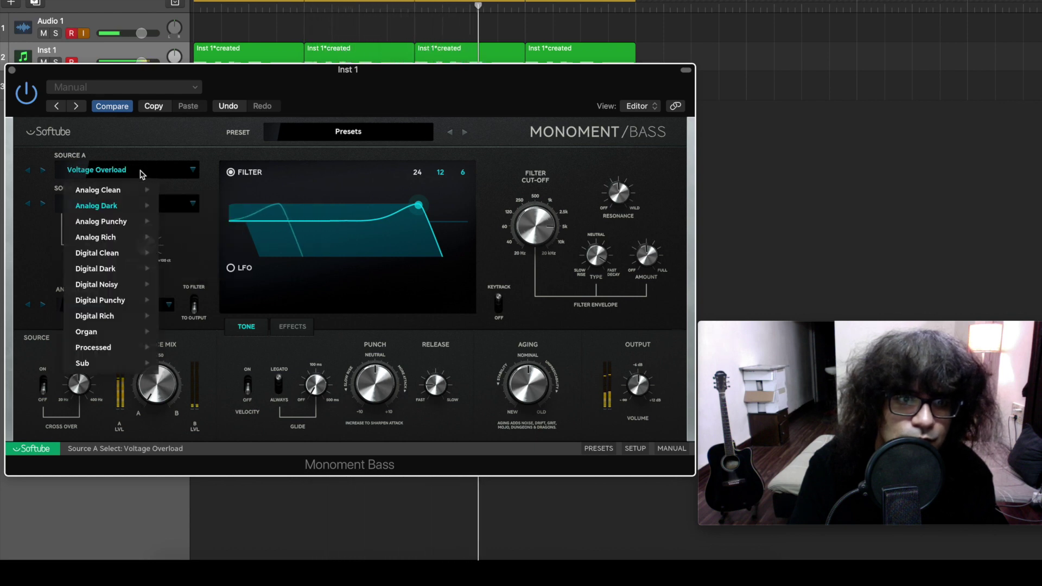
mouse_move(109, 206)
left_click(196, 270)
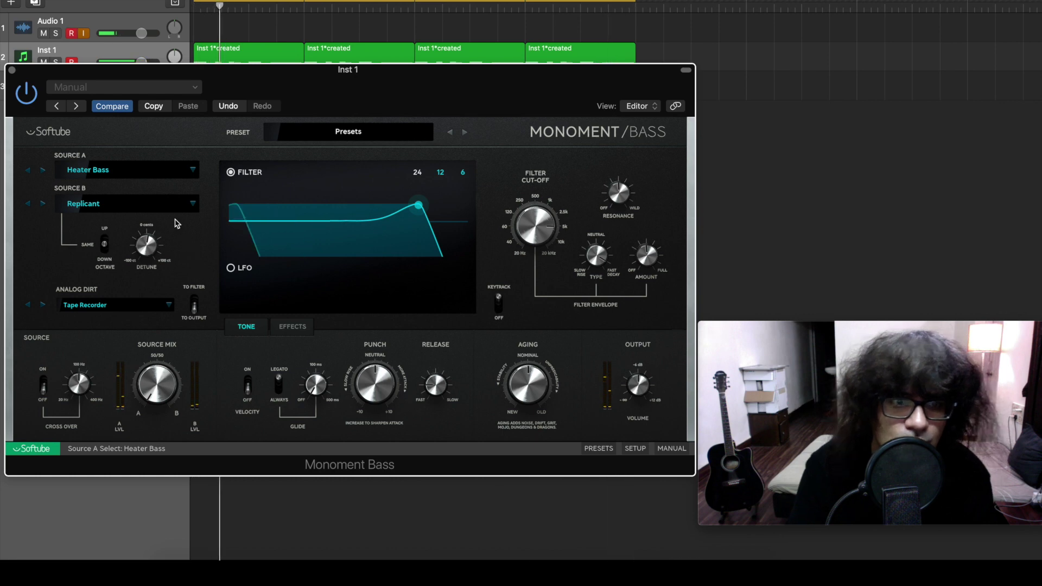
left_click(122, 172)
mouse_move(120, 212)
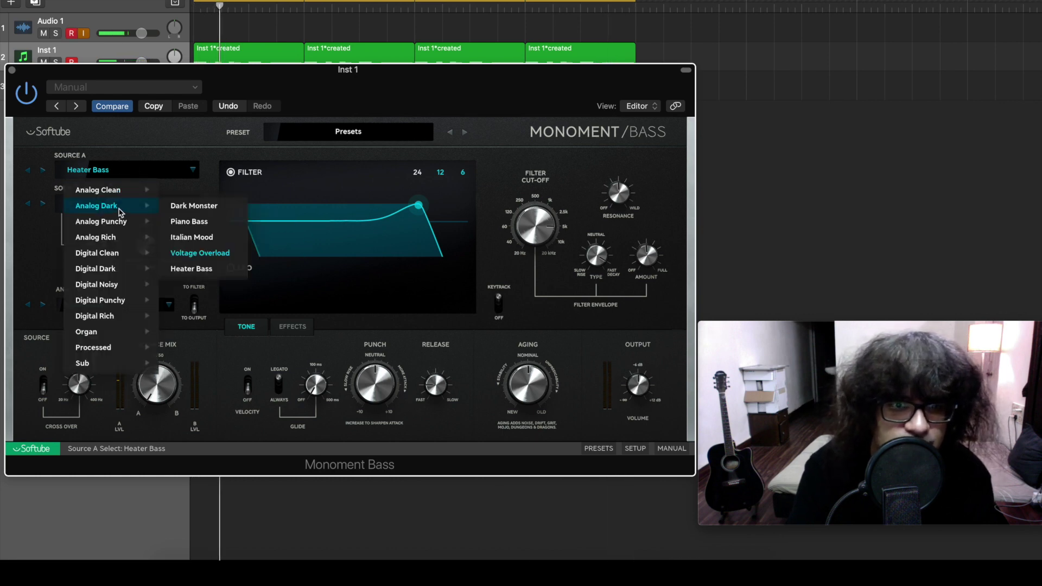
left_click(193, 209)
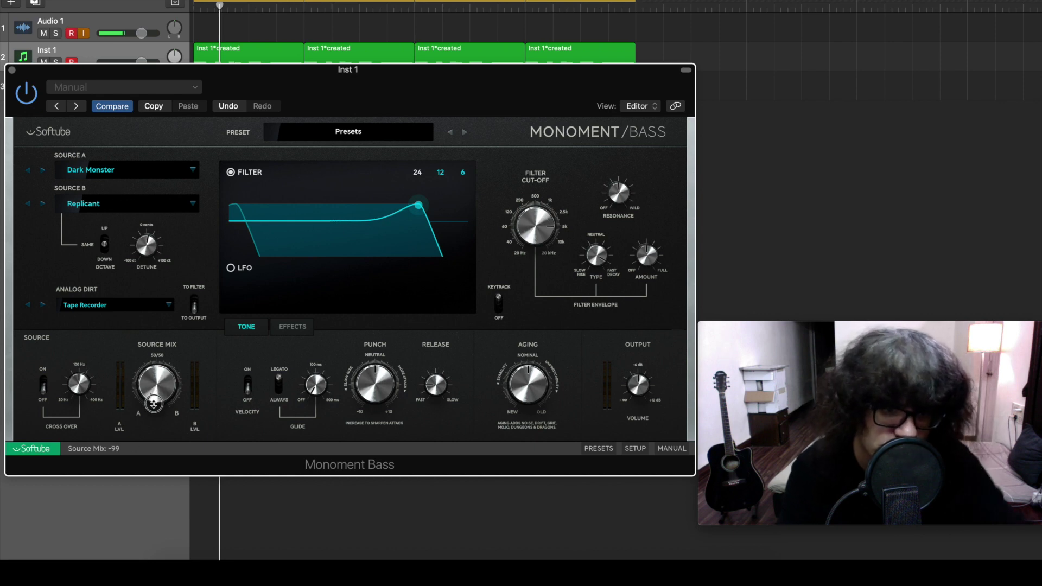
Step: Turn the Source Mix knob from A fully over to Source B
left_click_drag(153, 404, 167, 291)
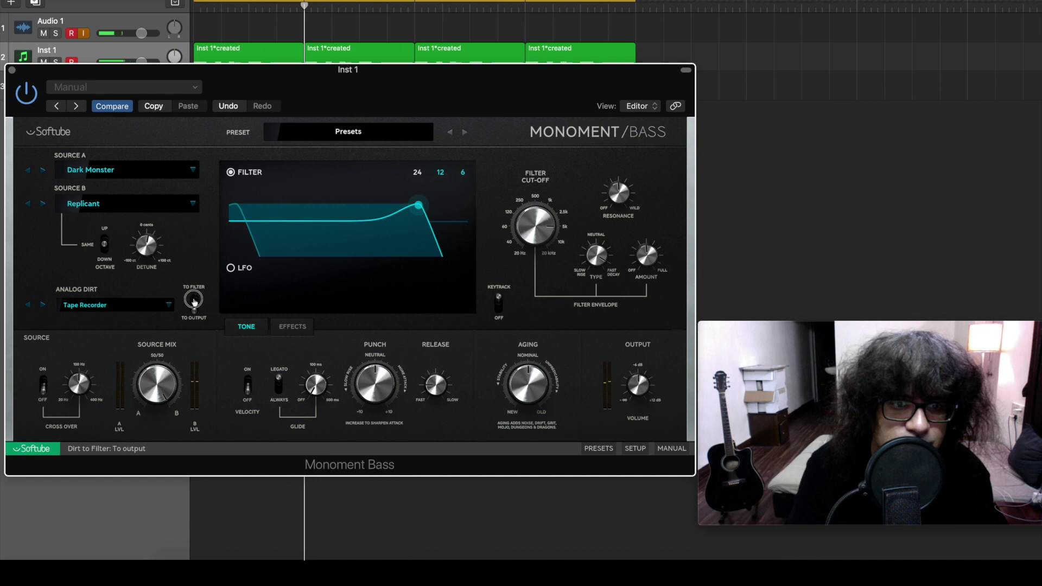
left_click(120, 207)
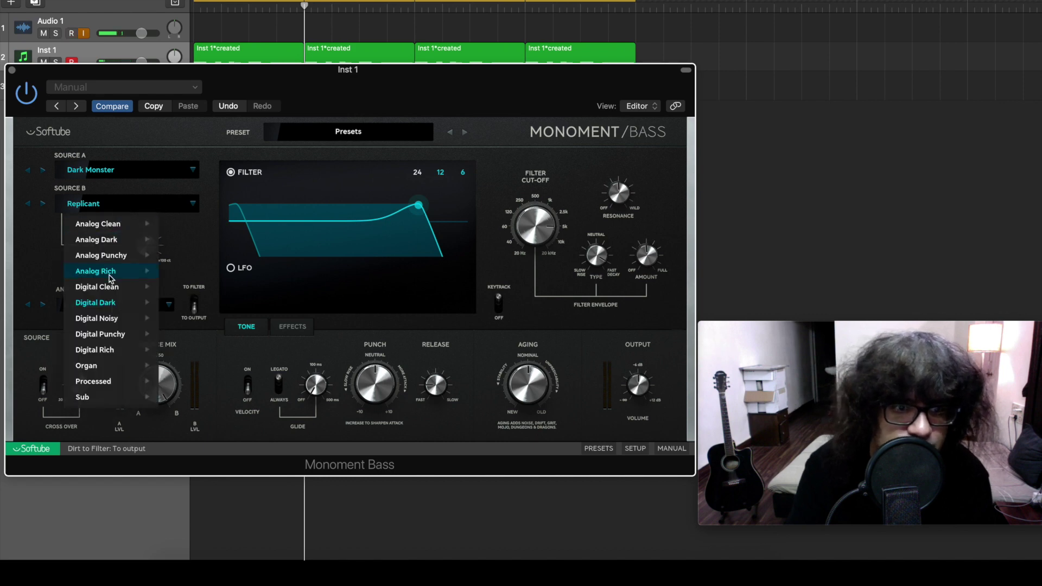
Step: Audition Dirt of 1981, Truck FM Radio and Driven FM Noise as Source B
mouse_move(107, 307)
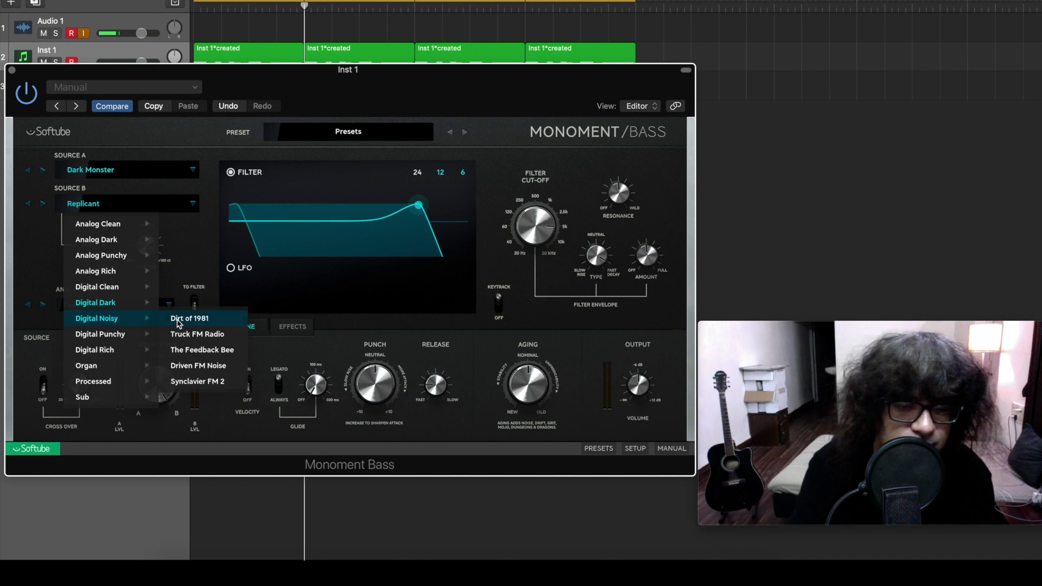
left_click(178, 321)
left_click(137, 208)
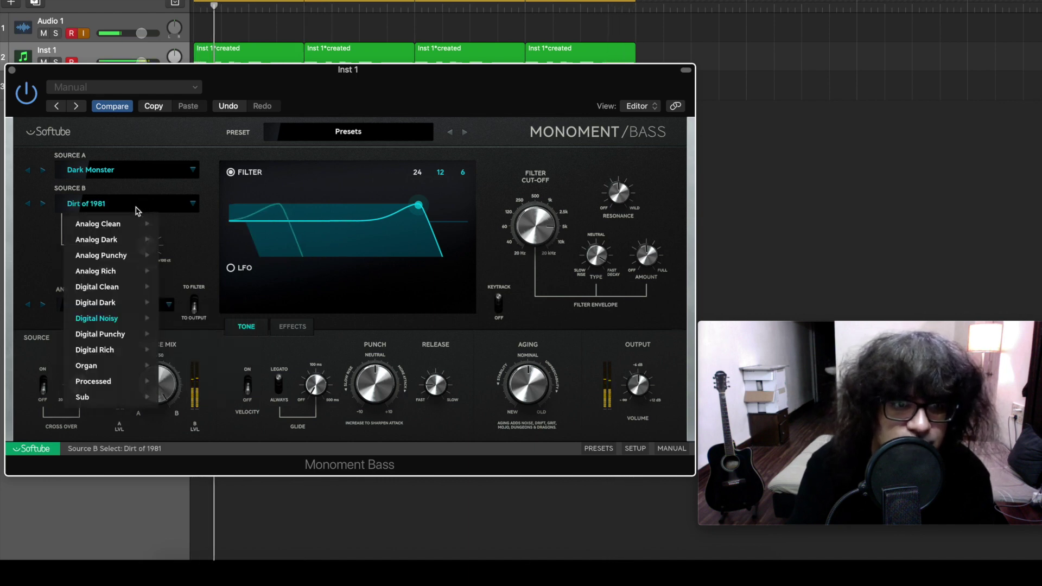
mouse_move(106, 319)
left_click(180, 337)
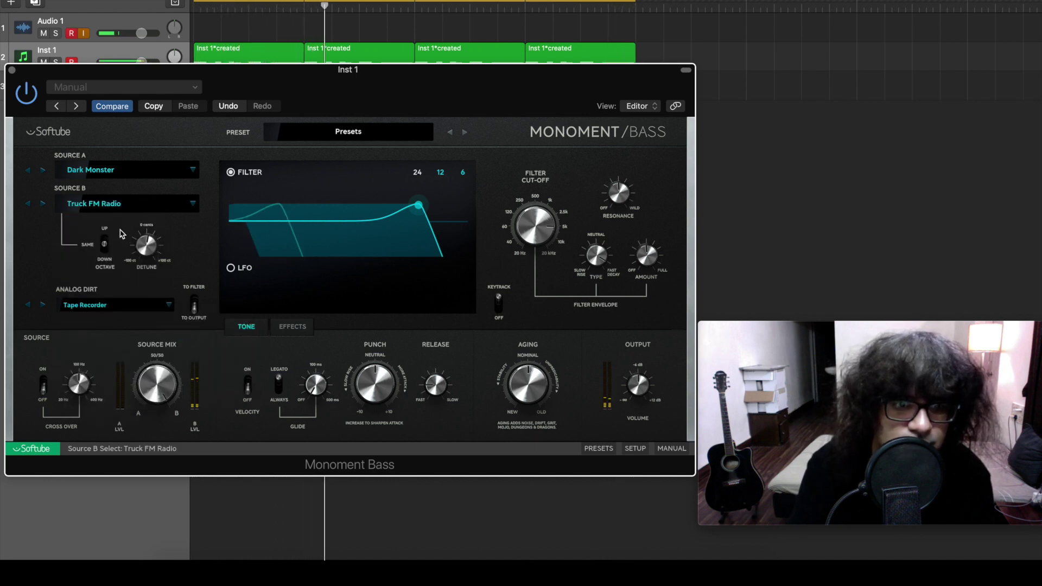
left_click(130, 205)
mouse_move(106, 318)
left_click(189, 370)
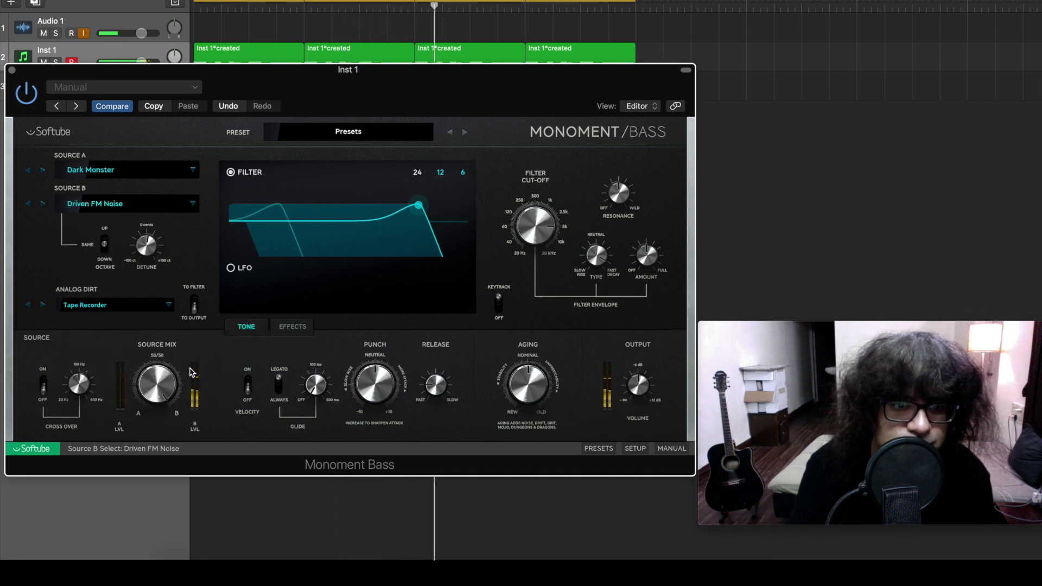
Step: Try Synclavier FM 2 on Source B, then go back to Truck FM Radio
left_click(133, 203)
mouse_move(117, 318)
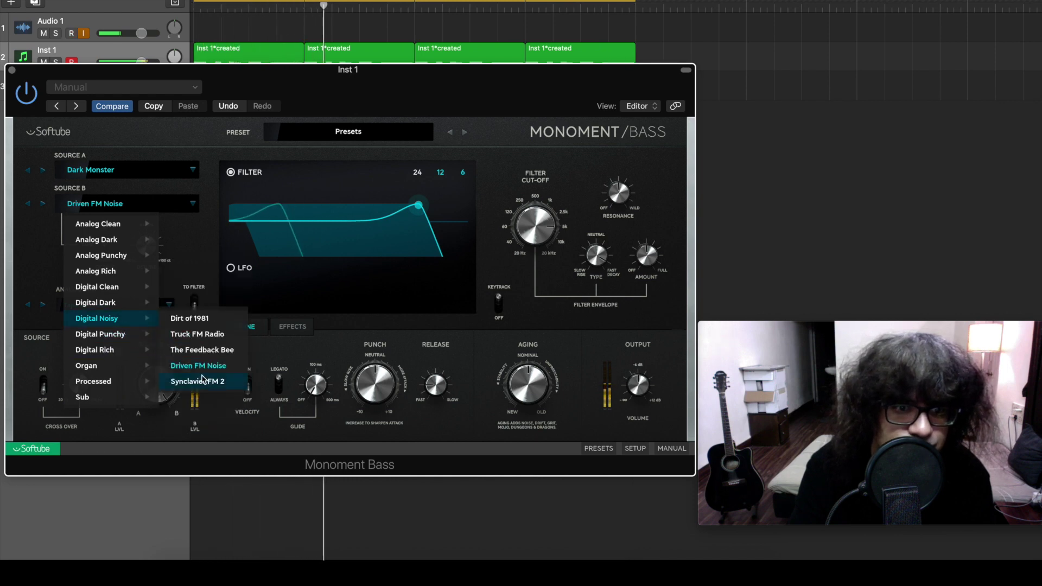
left_click(184, 381)
left_click(124, 206)
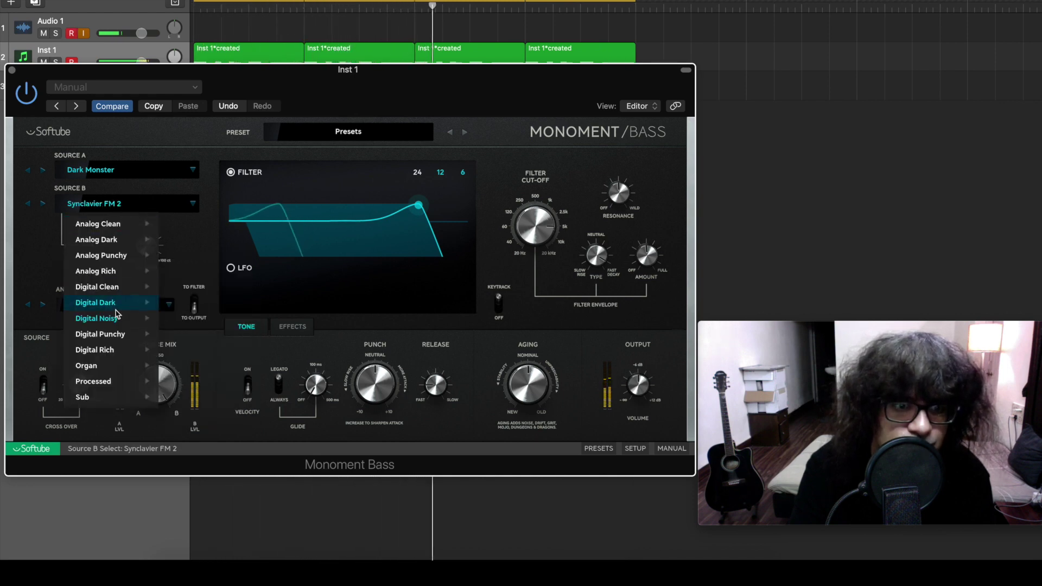
mouse_move(116, 324)
left_click(199, 335)
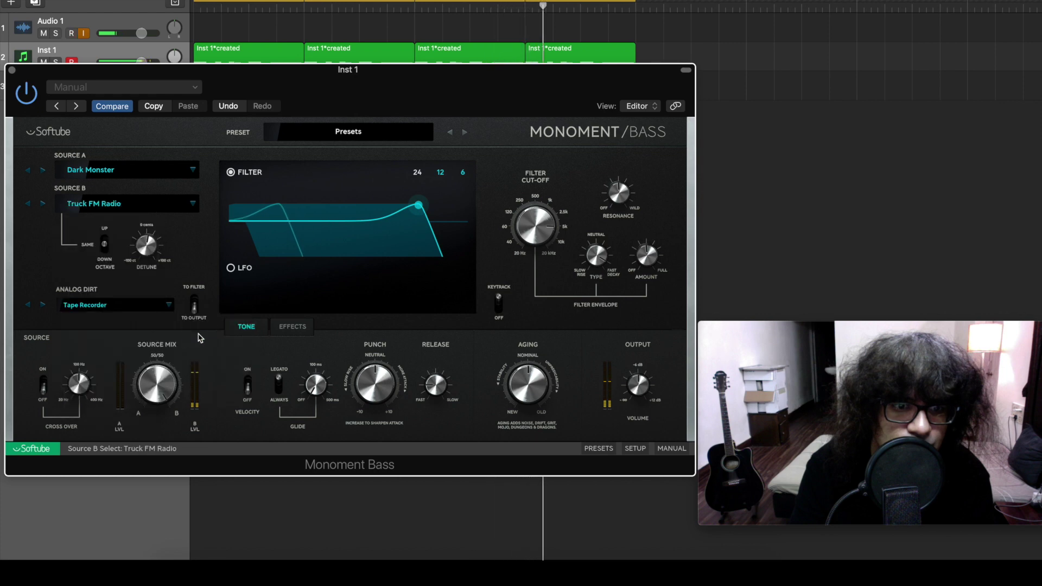
Step: Try Source B's Octave settings and detune it a few cents, ending an octave up
left_click(104, 246)
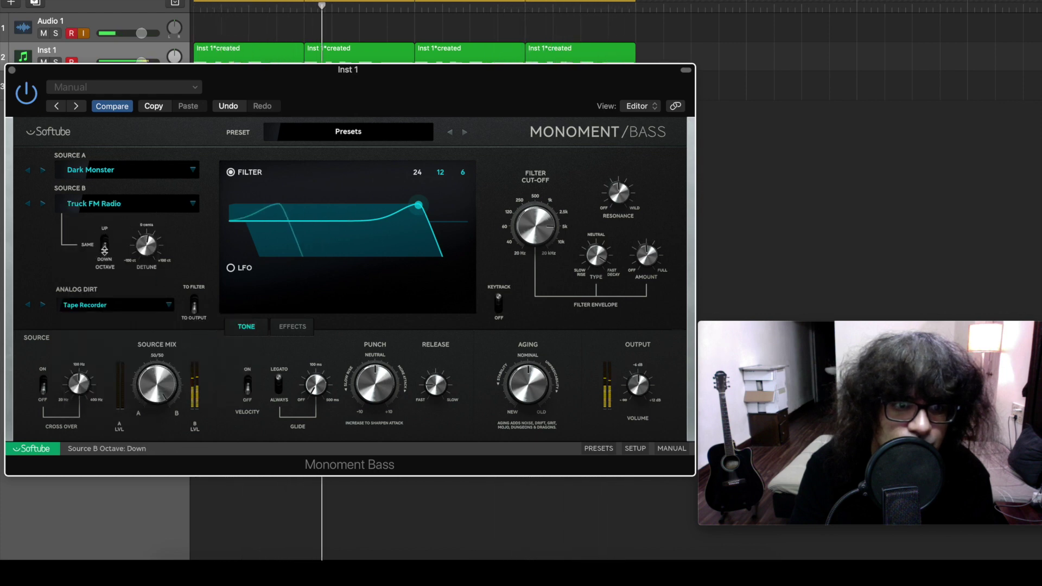
left_click(104, 250)
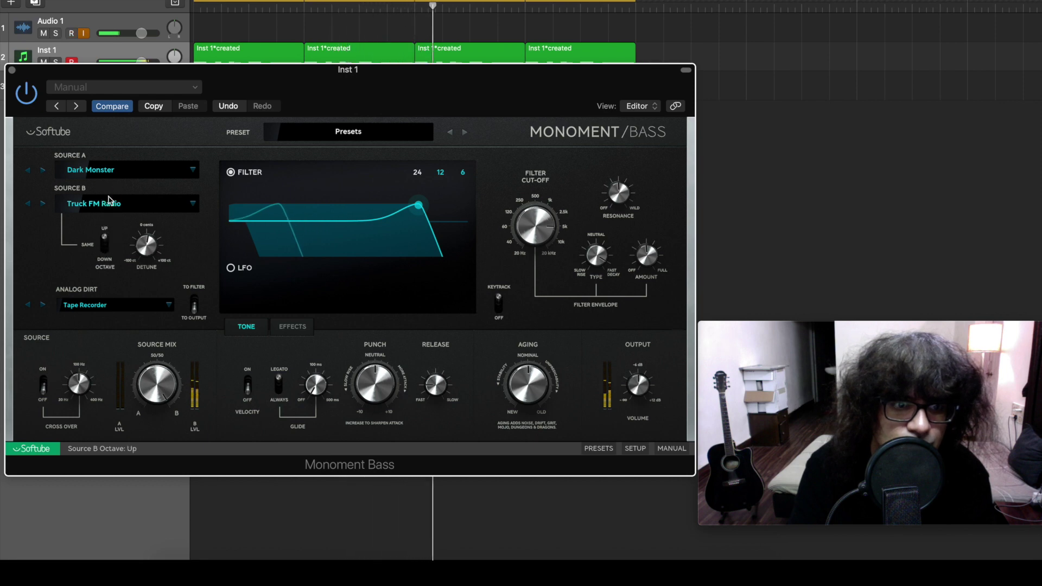
left_click(104, 253)
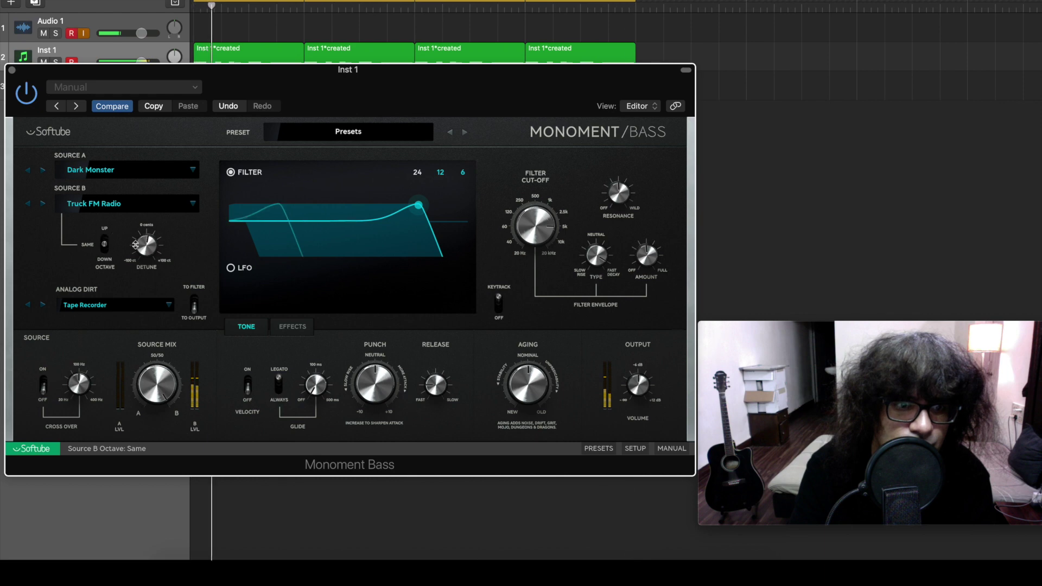
left_click_drag(148, 245, 149, 241)
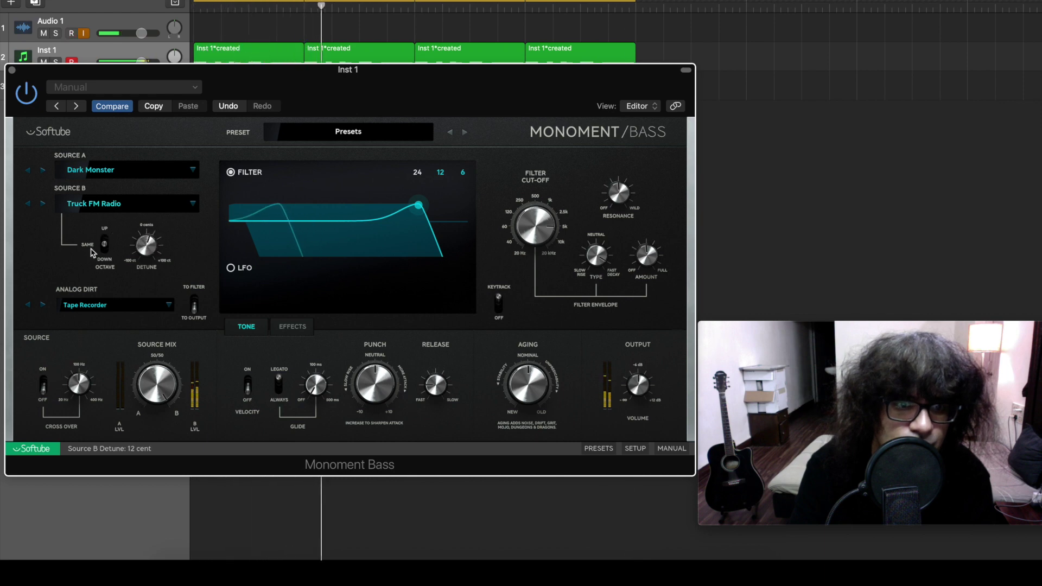
left_click(104, 241)
Step: Audition Dirt of 1981, Dirt of 1995 and Decoded Voice on Source B, an octave up
left_click(133, 204)
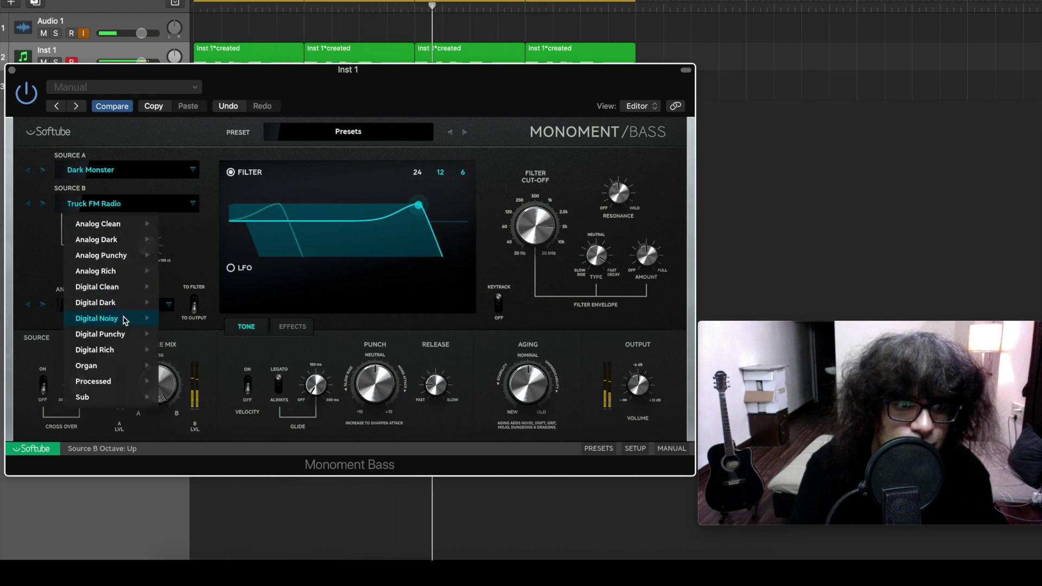
mouse_move(120, 318)
left_click(187, 317)
left_click(108, 204)
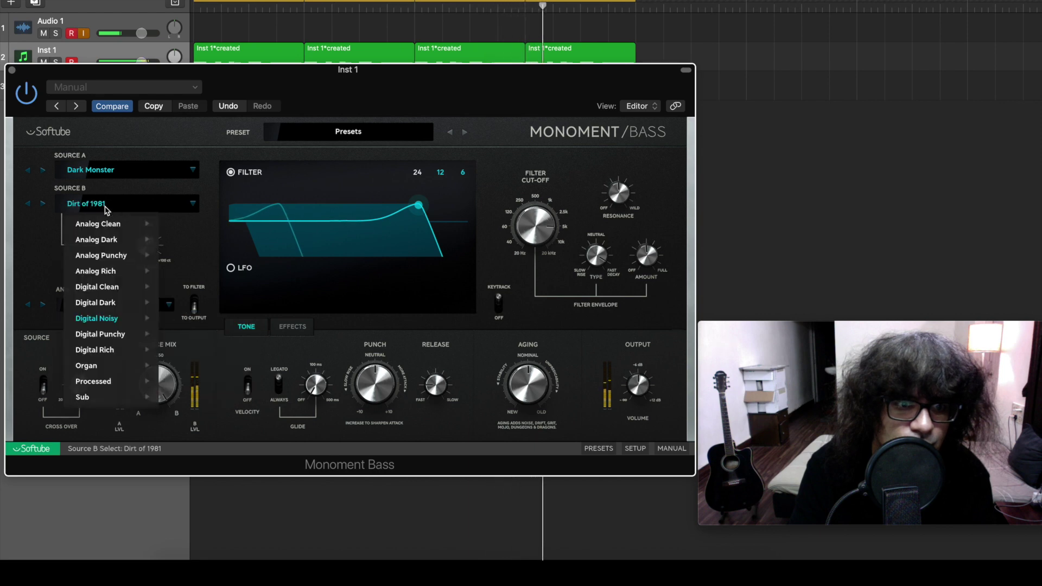
mouse_move(103, 302)
left_click(182, 303)
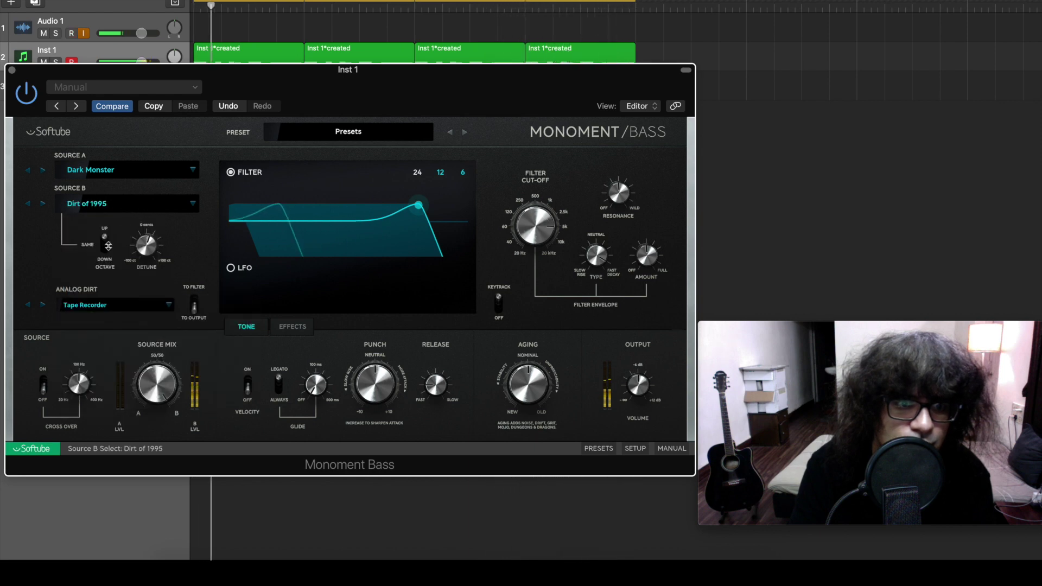
left_click(135, 206)
mouse_move(109, 302)
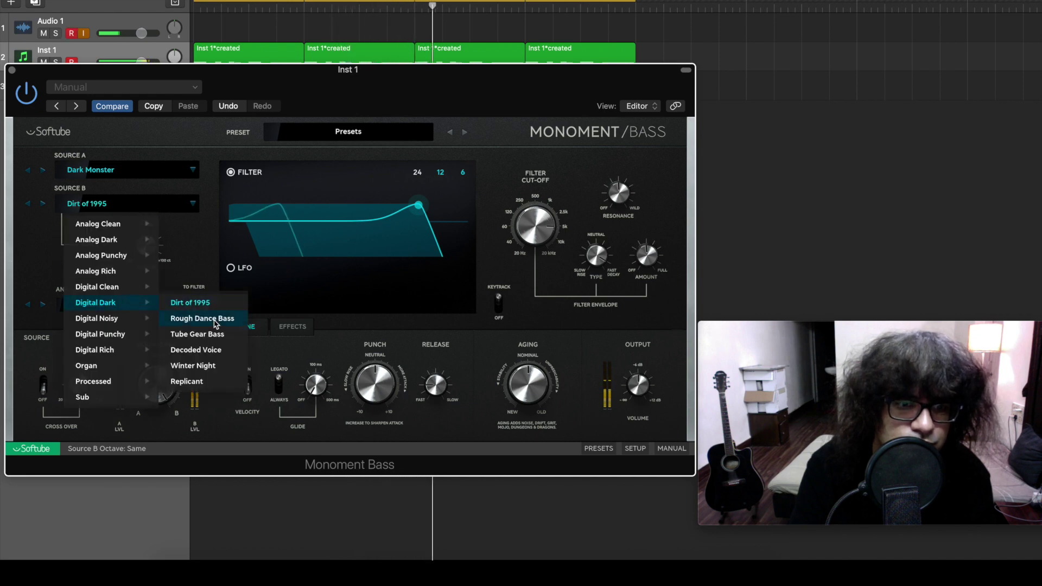
left_click(223, 351)
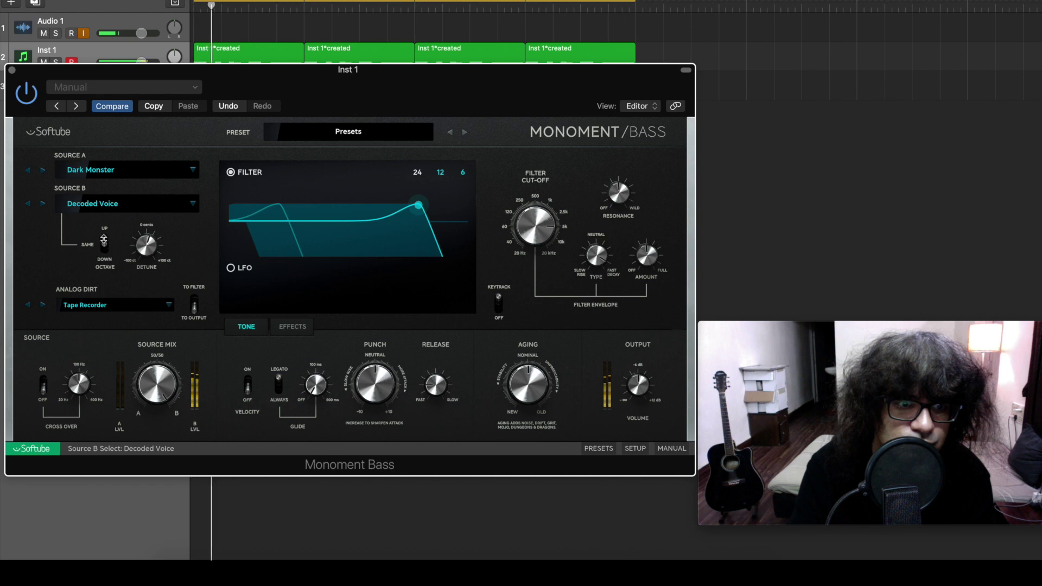
left_click_drag(107, 239, 107, 208)
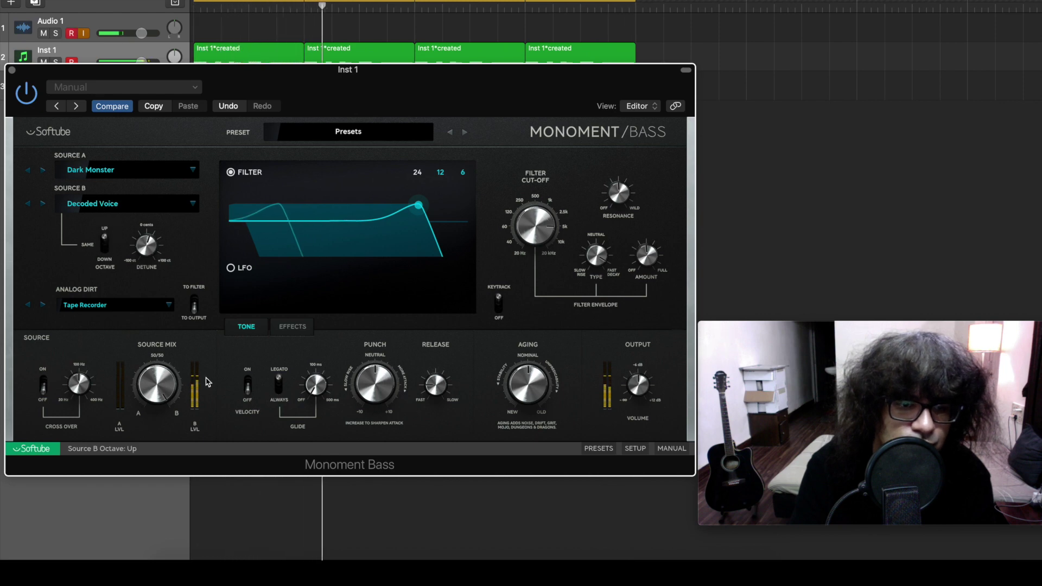
Step: Try Punch Burner and Fast 70ies 1, then settle Source B on Dirt of 1981
left_click(129, 204)
mouse_move(131, 303)
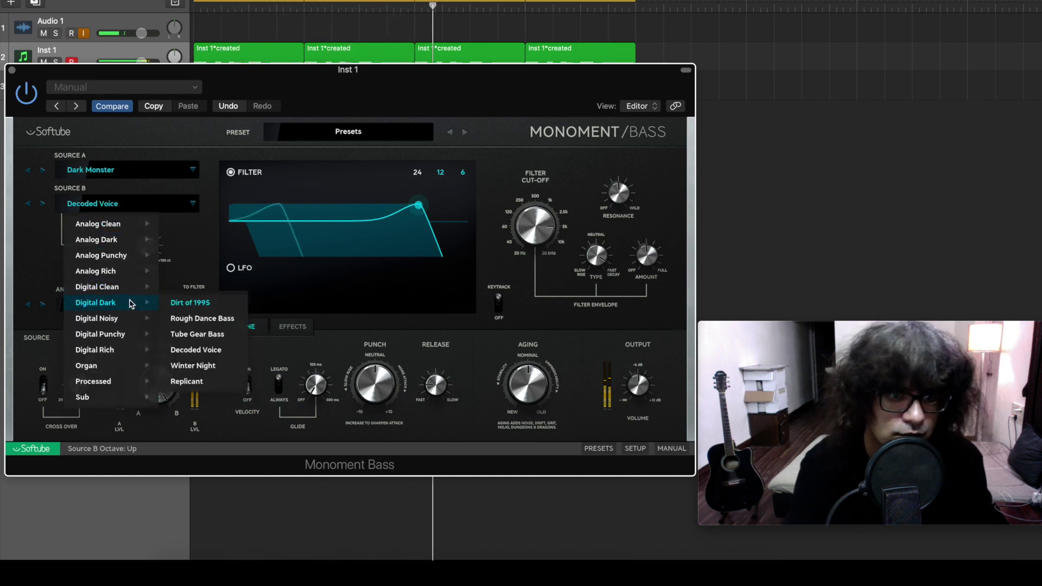
mouse_move(122, 257)
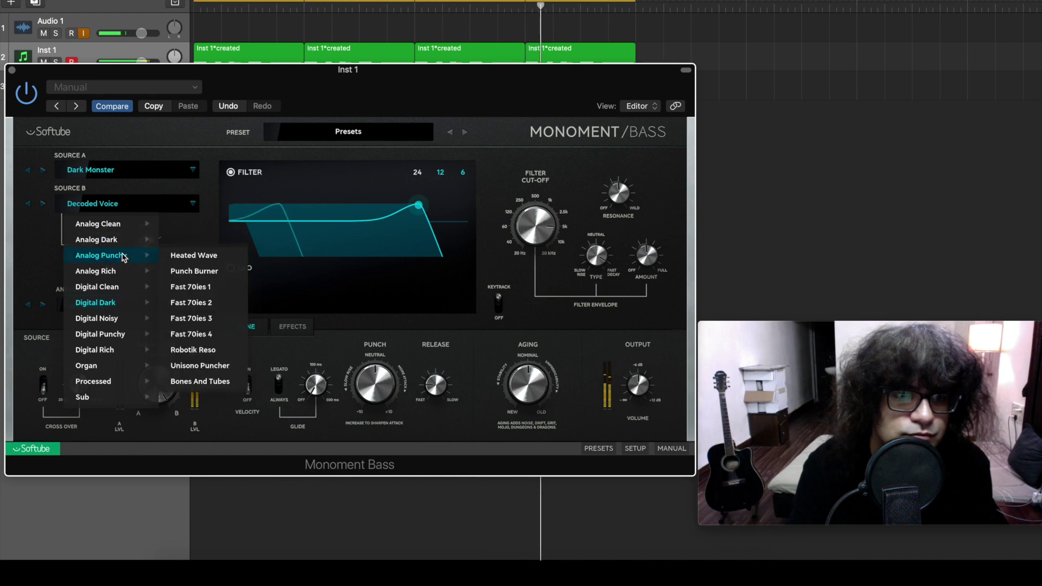
left_click(183, 271)
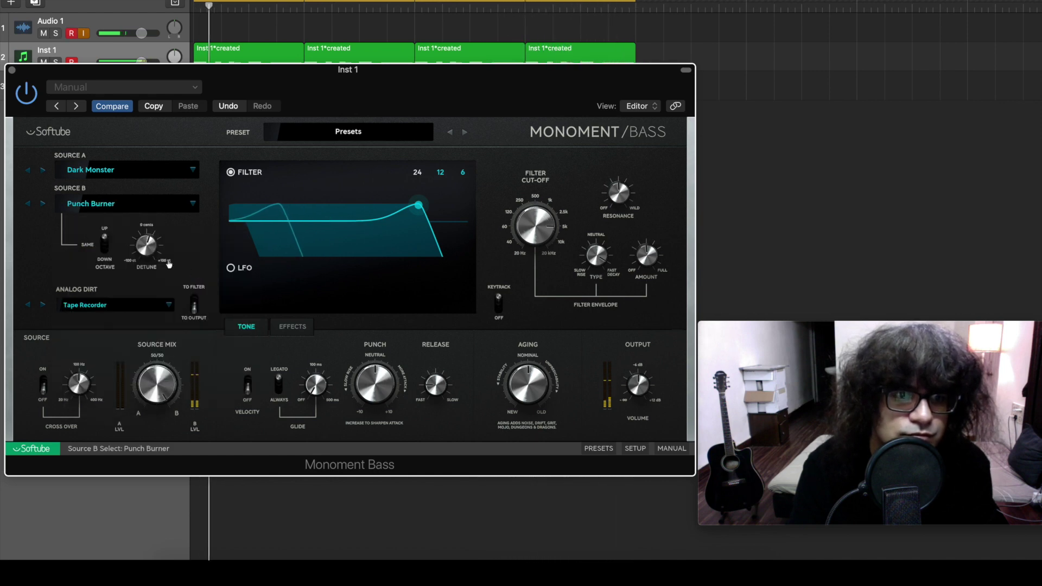
left_click(143, 204)
mouse_move(147, 256)
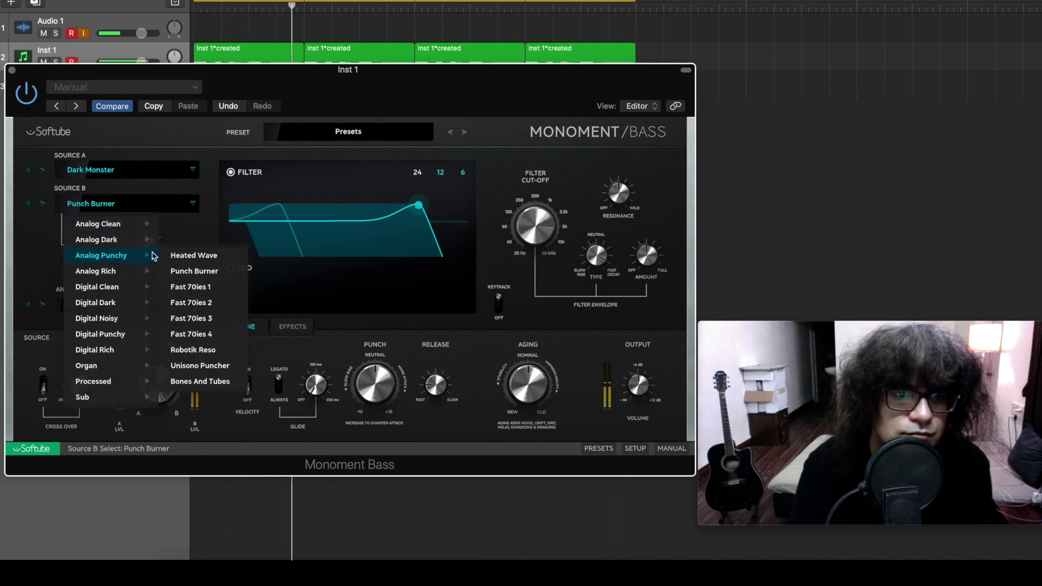
left_click(200, 288)
left_click(163, 204)
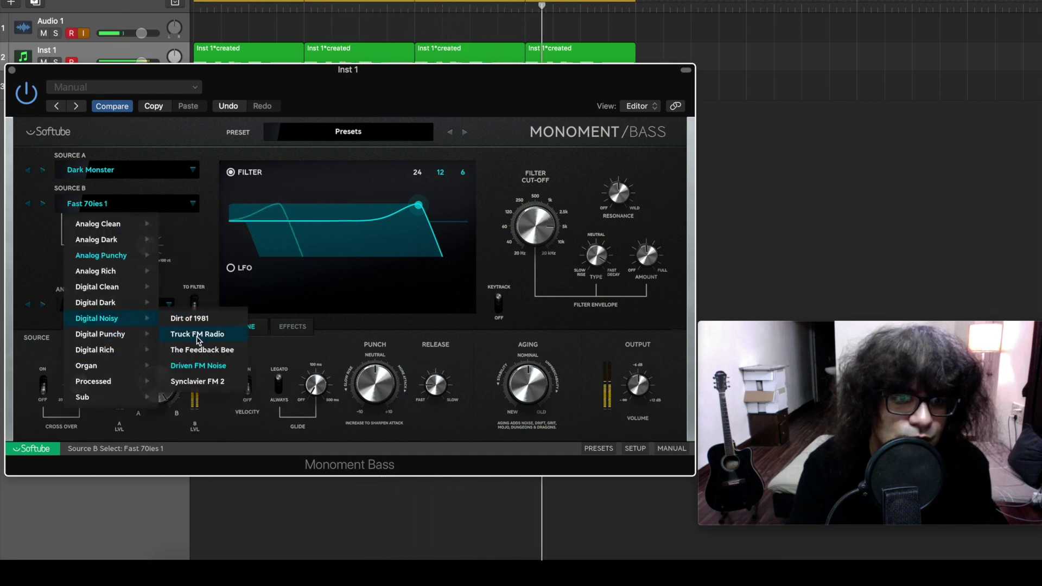
left_click(189, 319)
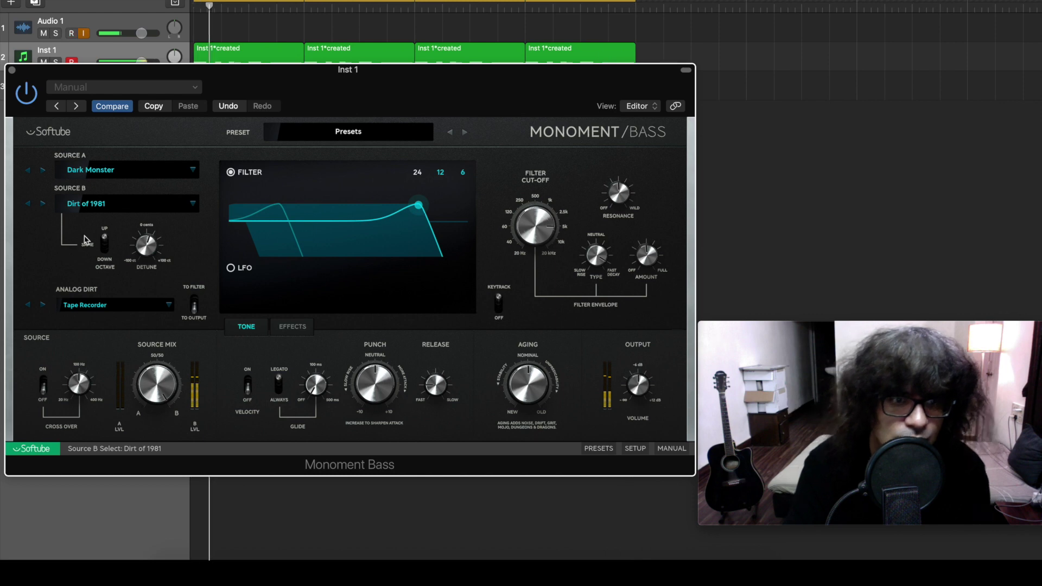
Step: Set the Source B Octave switch to Same and return the Source Mix knob to 0
left_click_drag(105, 254, 105, 265)
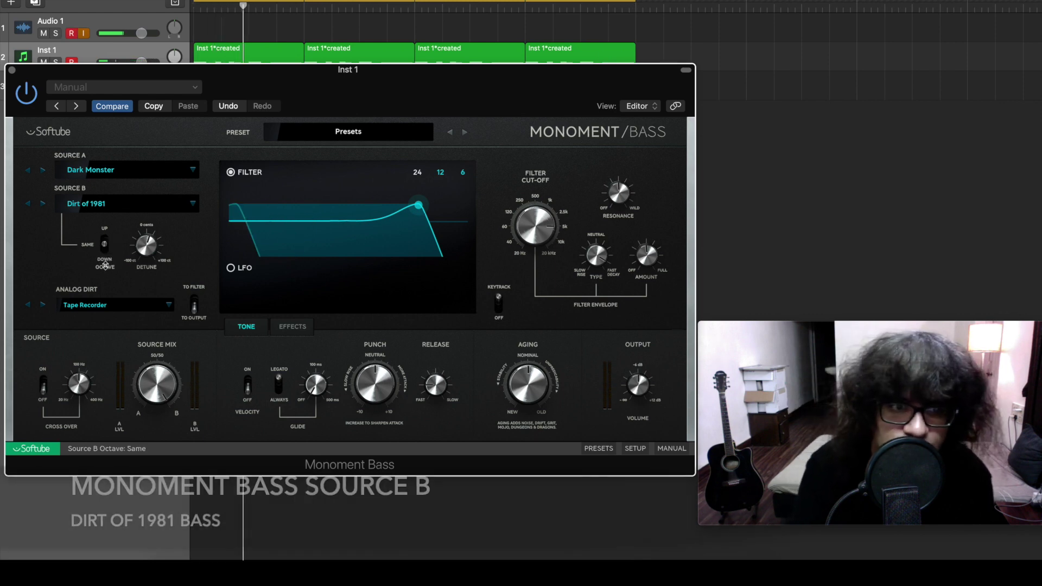
mouse_move(159, 372)
left_mouse_down()
mouse_move(155, 410)
mouse_move(156, 380)
left_mouse_up()
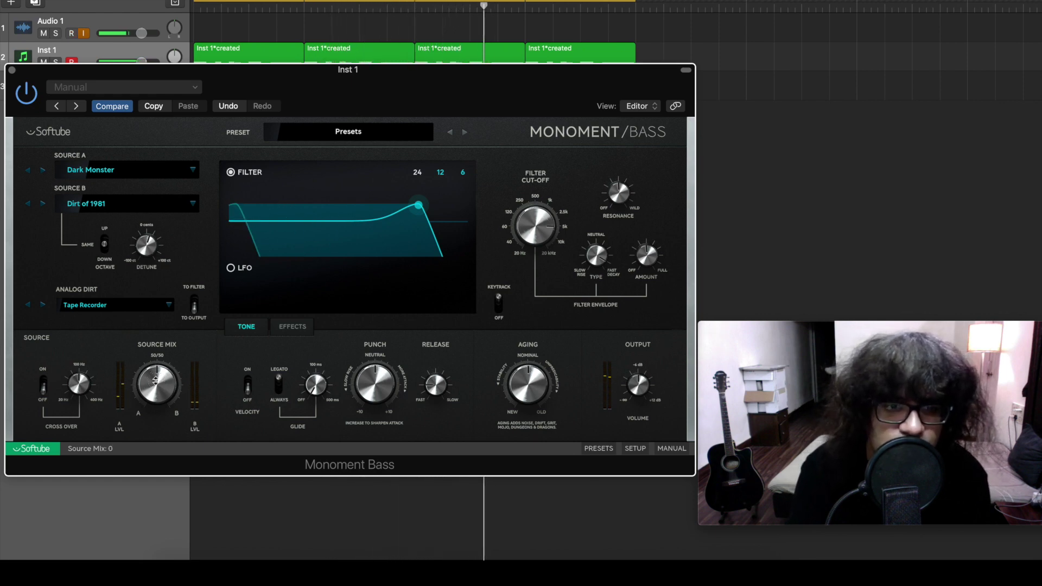
Step: Try Submarine dirt noise routed into the filter, with cut-off lowered to 6500 Hz
left_click(85, 307)
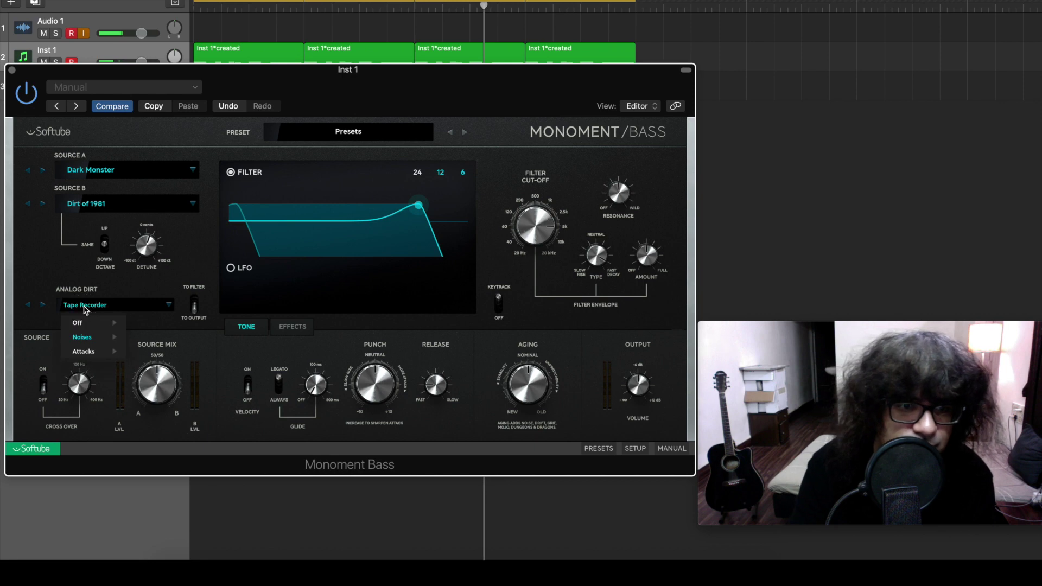
mouse_move(94, 339)
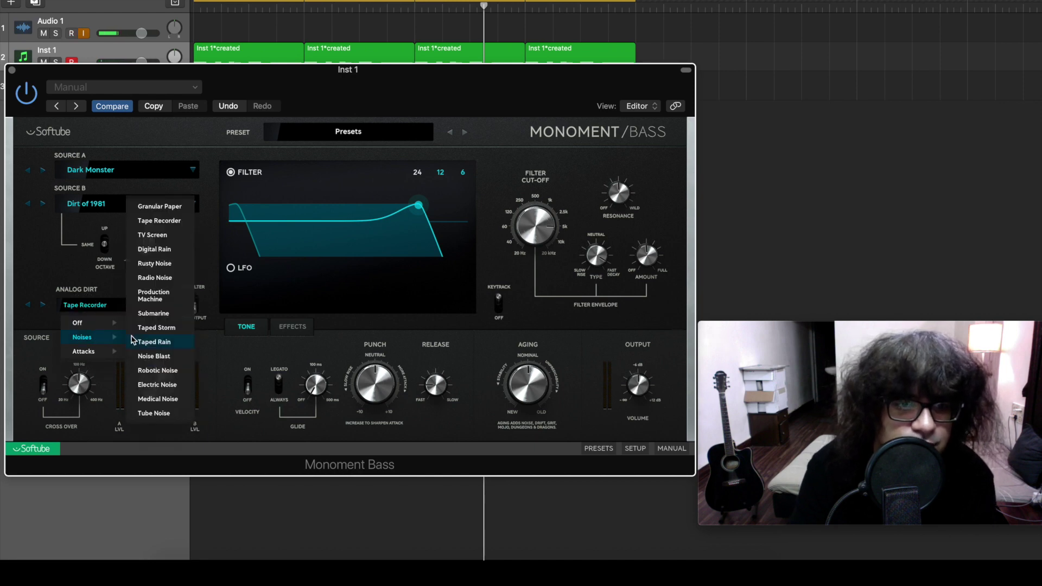
left_click(155, 314)
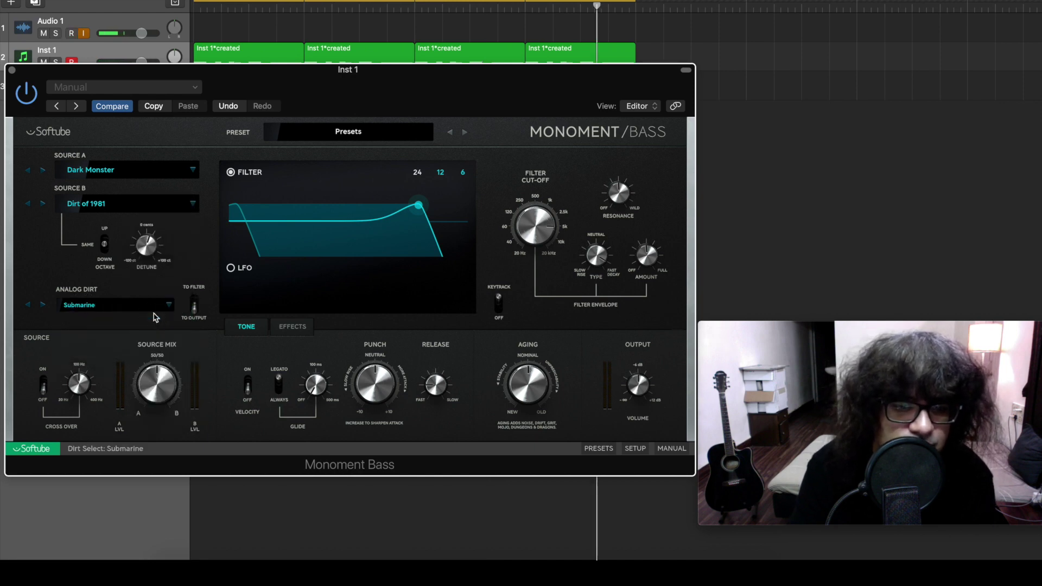
left_click(193, 312)
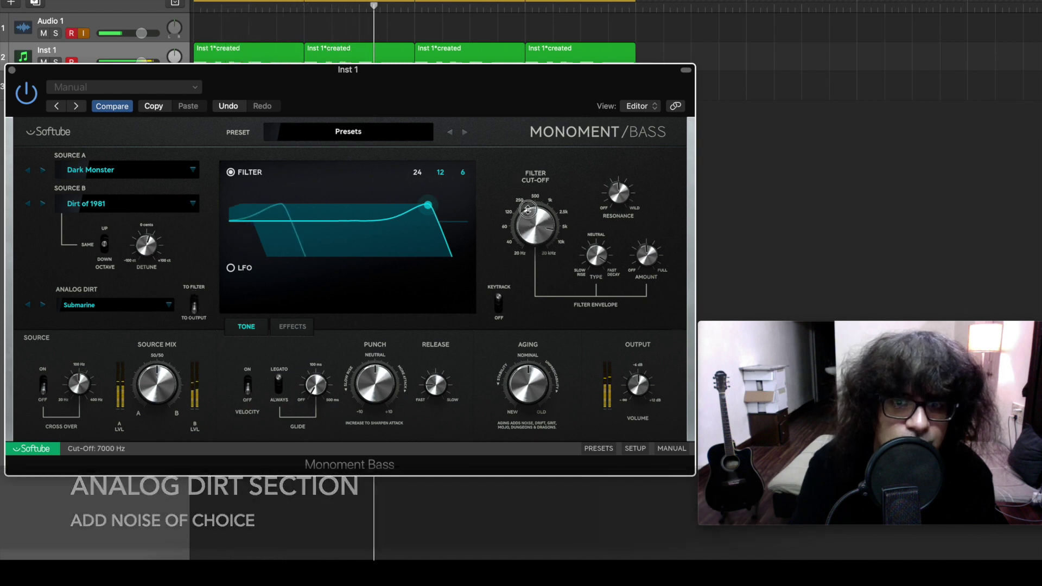
left_click_drag(528, 209, 517, 224)
Step: Switch the dirt noise via Production Machine to Digital Rain, sent To Output
left_click(137, 307)
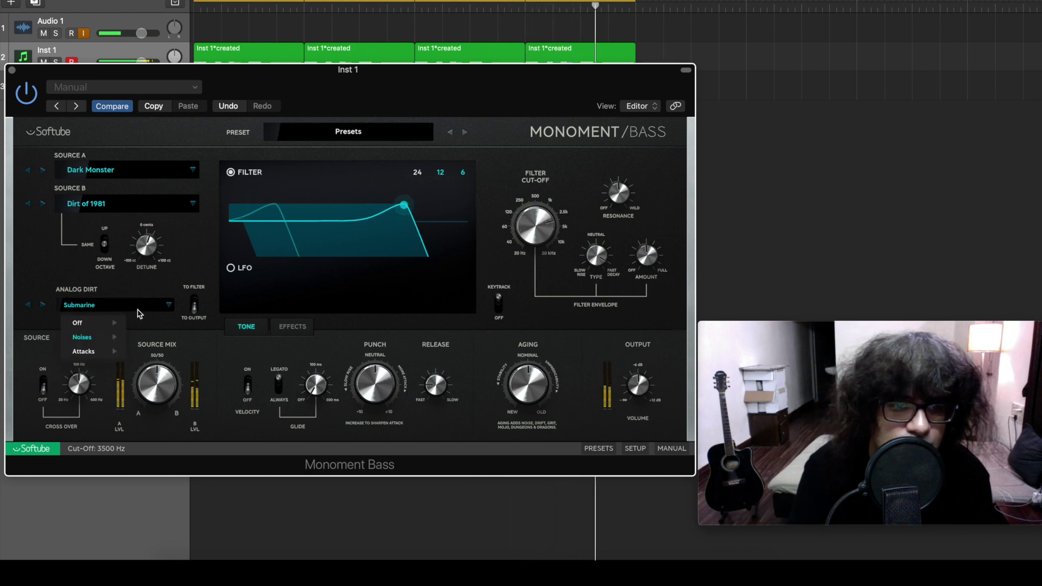
mouse_move(109, 337)
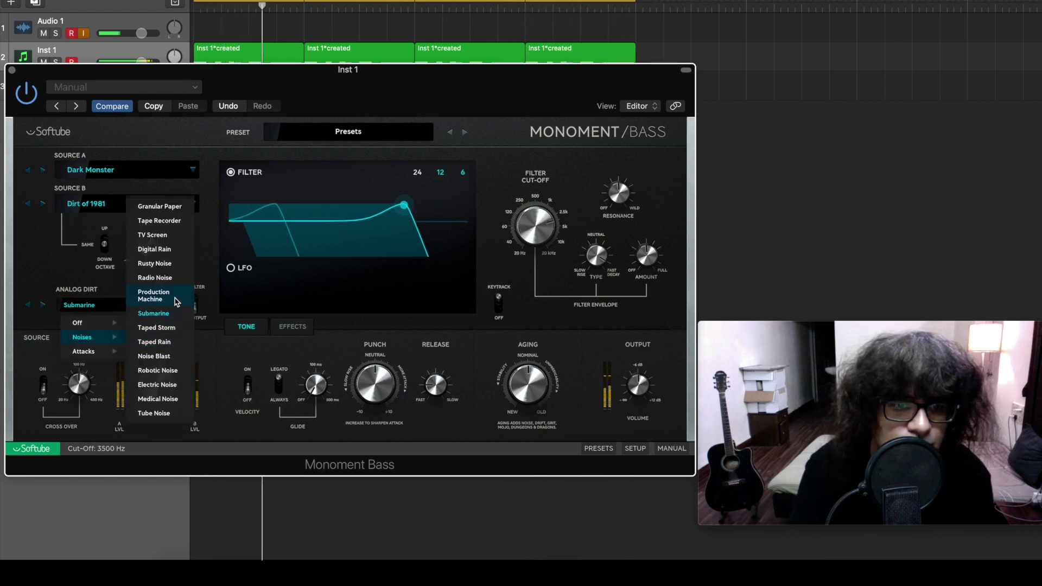
left_click(175, 300)
left_click(108, 307)
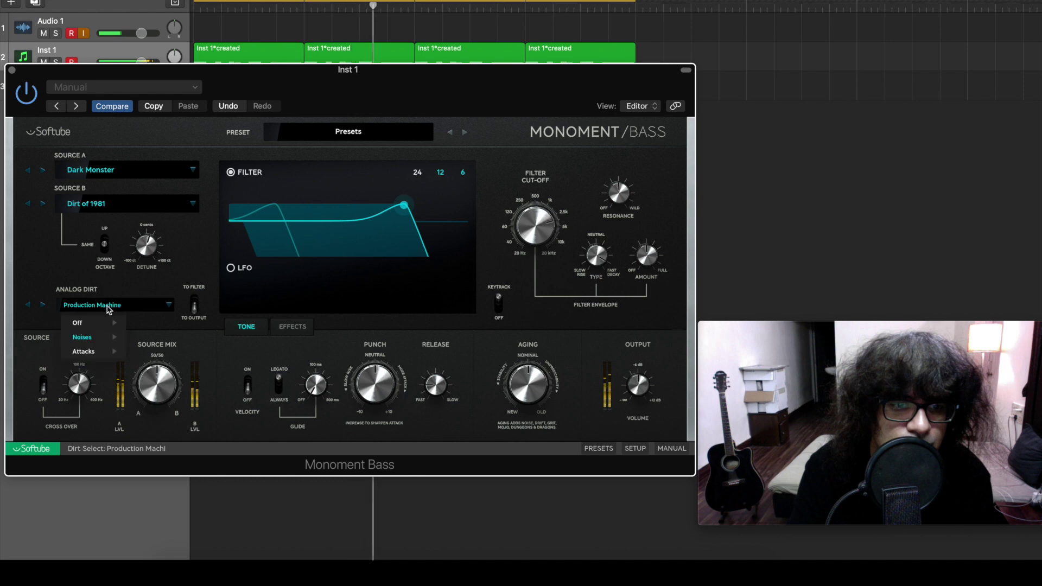
mouse_move(103, 337)
left_click(225, 249)
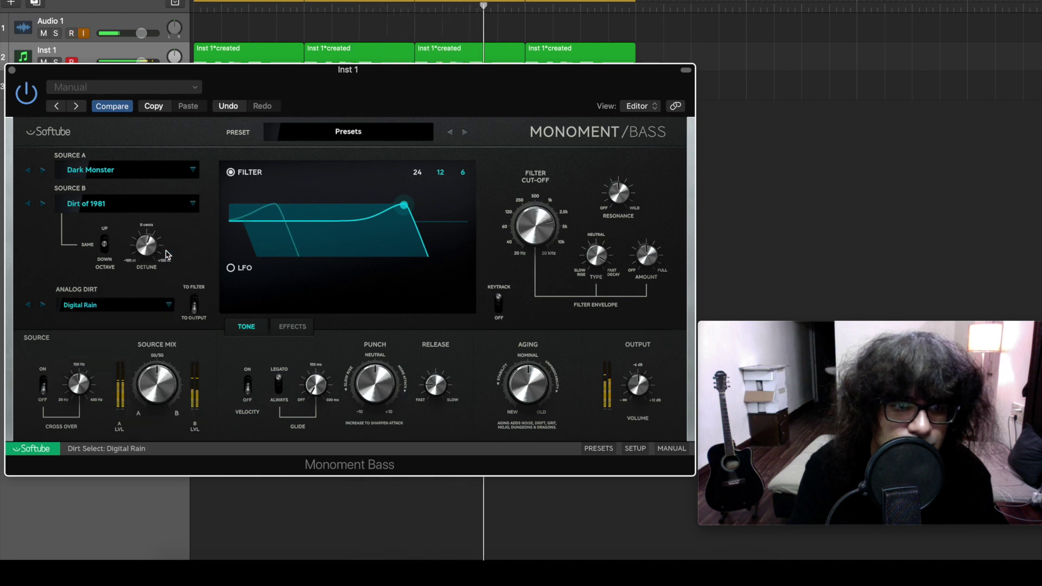
left_click(195, 308)
left_click(195, 312)
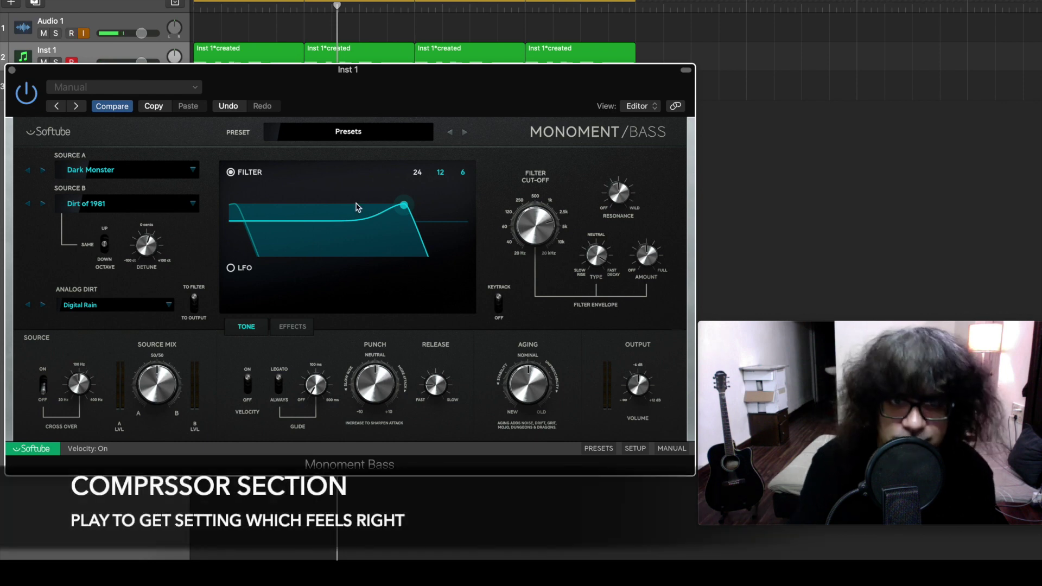
double_click(265, 53)
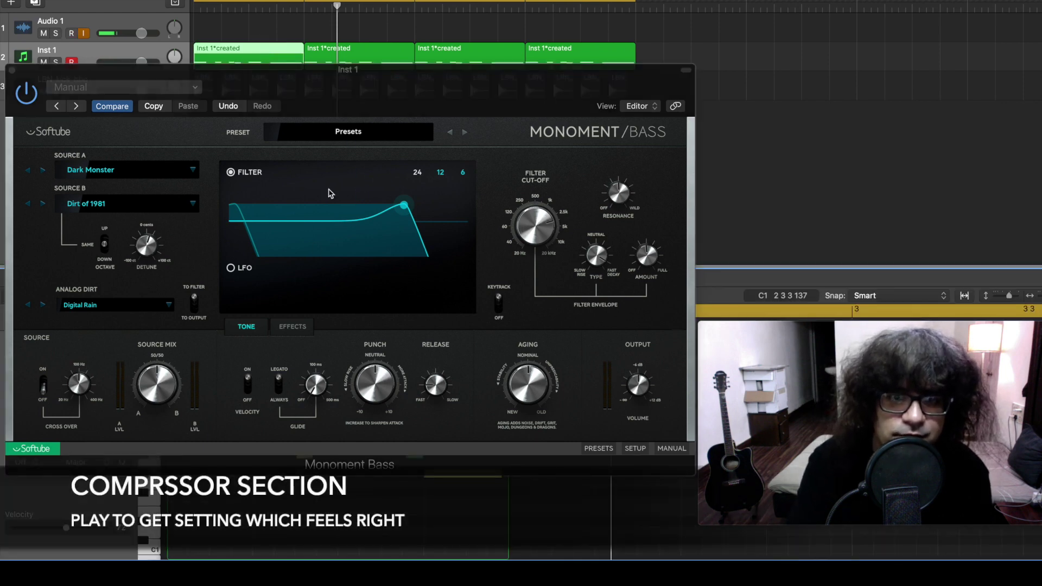
Step: Show the Mixer, restart playback, turn Velocity on and set Glide to 468 ms
left_click_drag(364, 95, 360, 131)
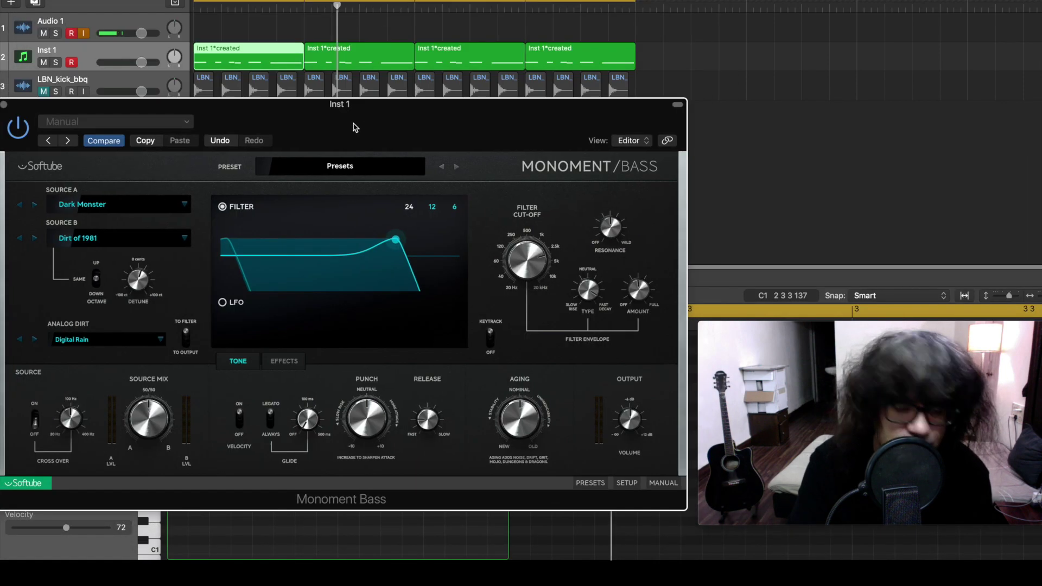
key("x")
key("space")
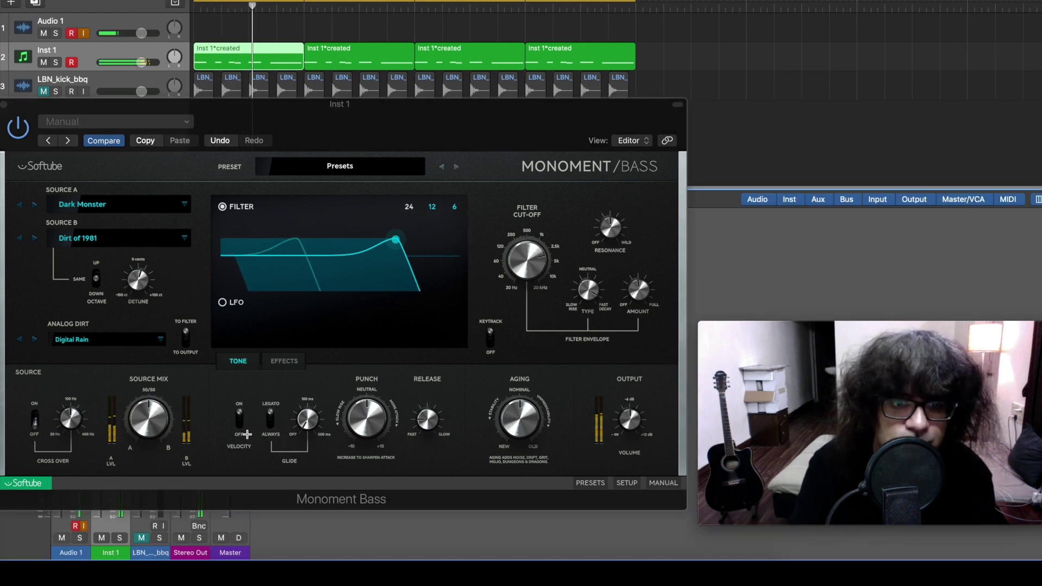
left_click(241, 432)
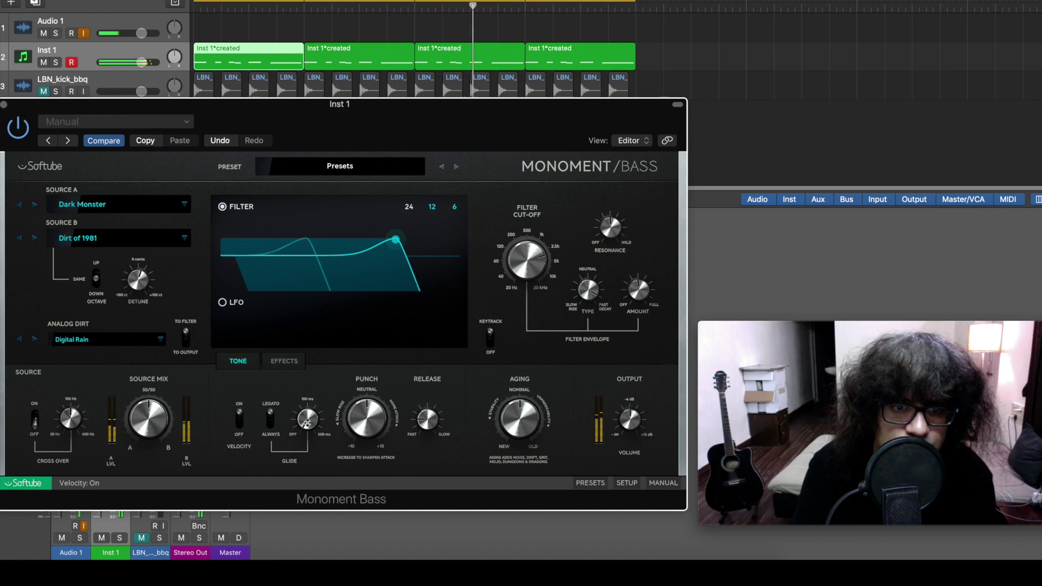
mouse_move(307, 422)
left_mouse_down()
mouse_move(307, 361)
mouse_move(297, 437)
left_mouse_up()
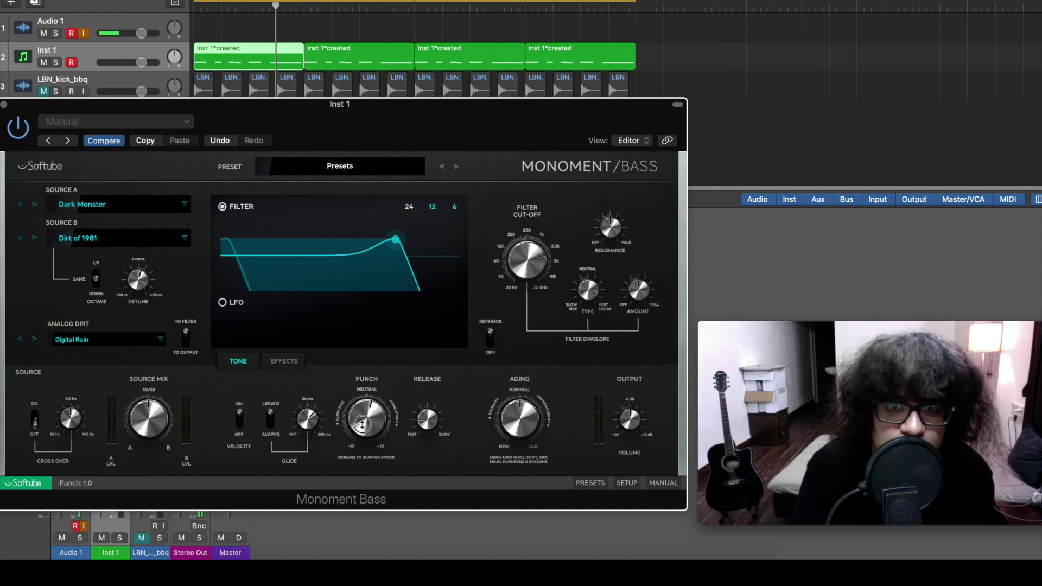
Step: Turn Punch up to 10.0 and pull Release down to about 503.5 ms
left_click_drag(362, 425, 369, 367)
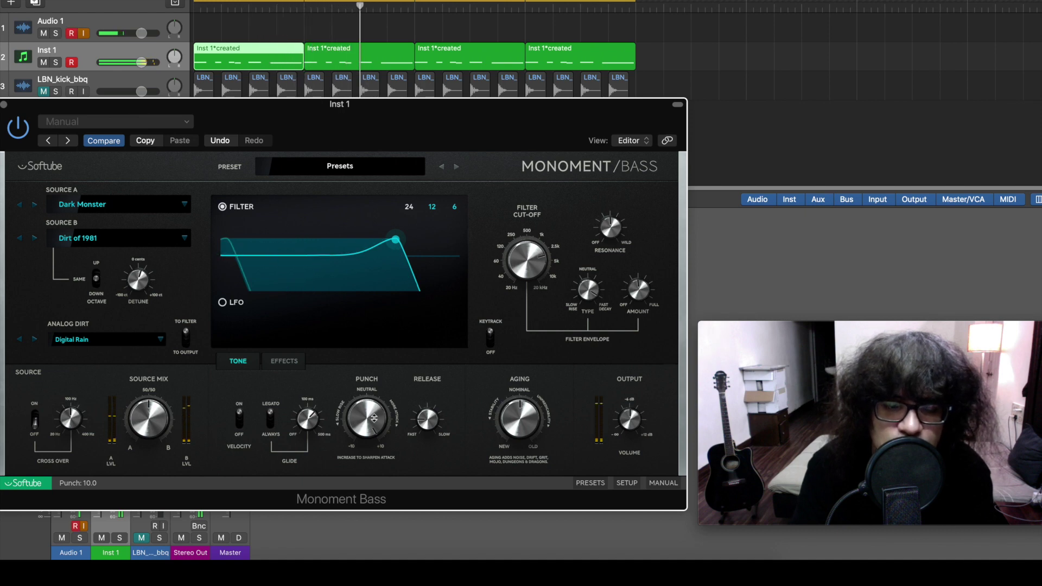
mouse_move(366, 402)
left_mouse_down()
mouse_move(379, 377)
mouse_move(368, 415)
left_mouse_up()
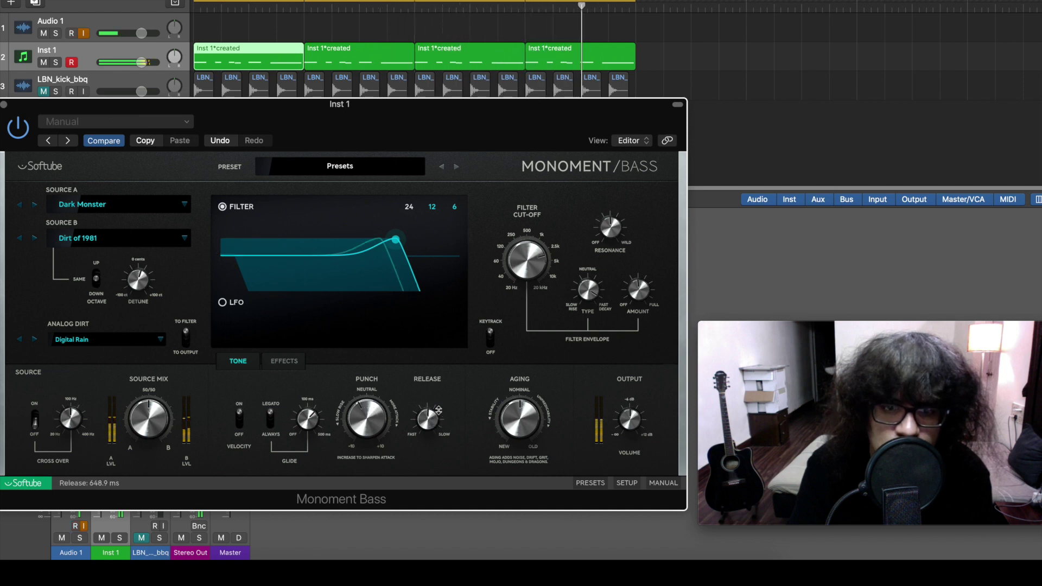
left_click_drag(438, 410, 365, 423)
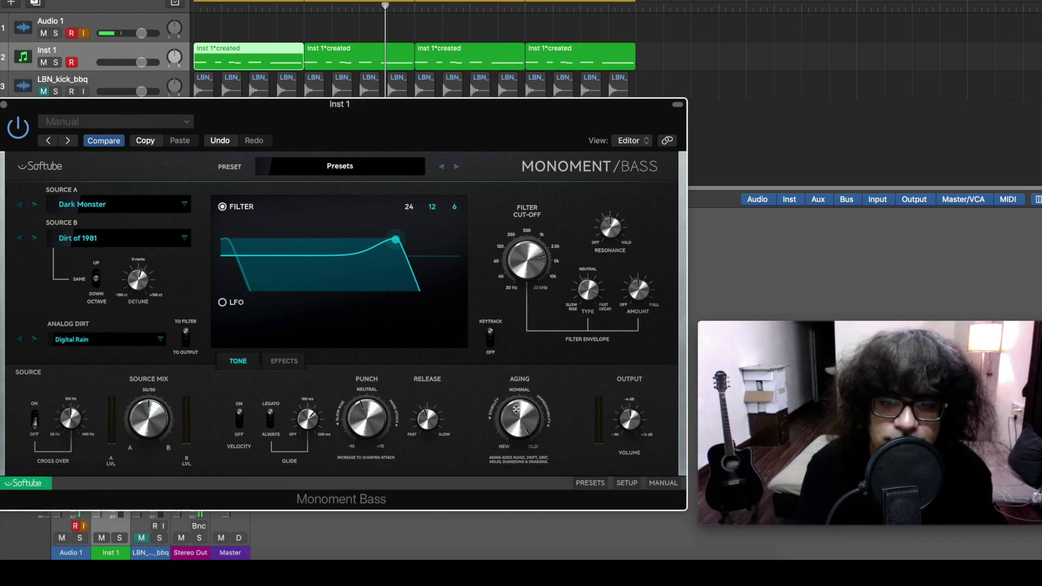
Step: Compare the Aging knob at New, then turn it fully to Old (10.0)
mouse_move(516, 409)
left_mouse_down()
mouse_move(510, 467)
mouse_move(517, 389)
left_mouse_up()
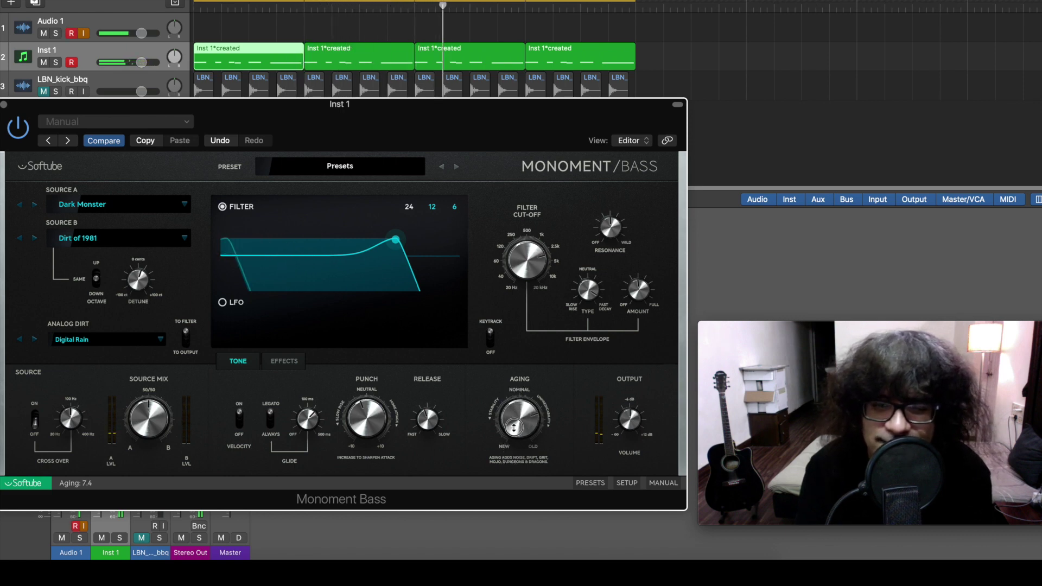
left_click_drag(515, 418, 524, 511)
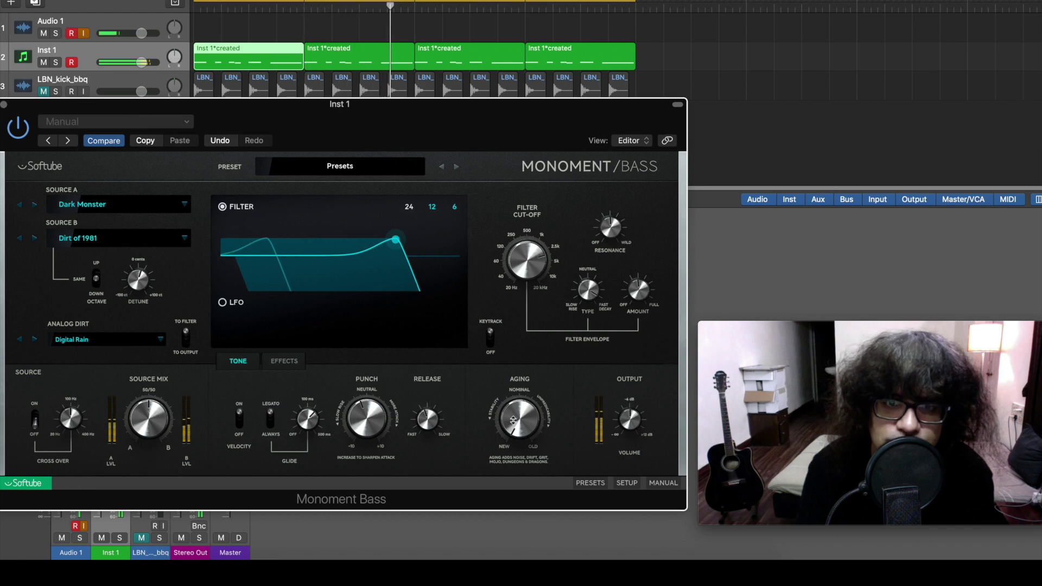
left_click_drag(513, 419, 519, 358)
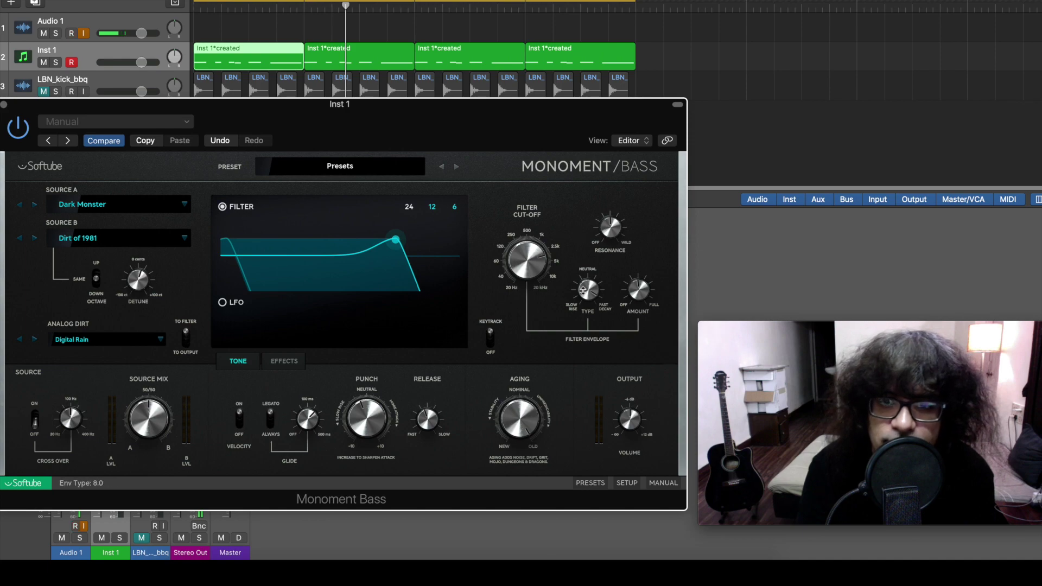
Step: Sweep the filter cut-off to about 4000 Hz, set envelope type -9.0 and amount 88%, and raise resonance
left_click_drag(537, 250, 537, 228)
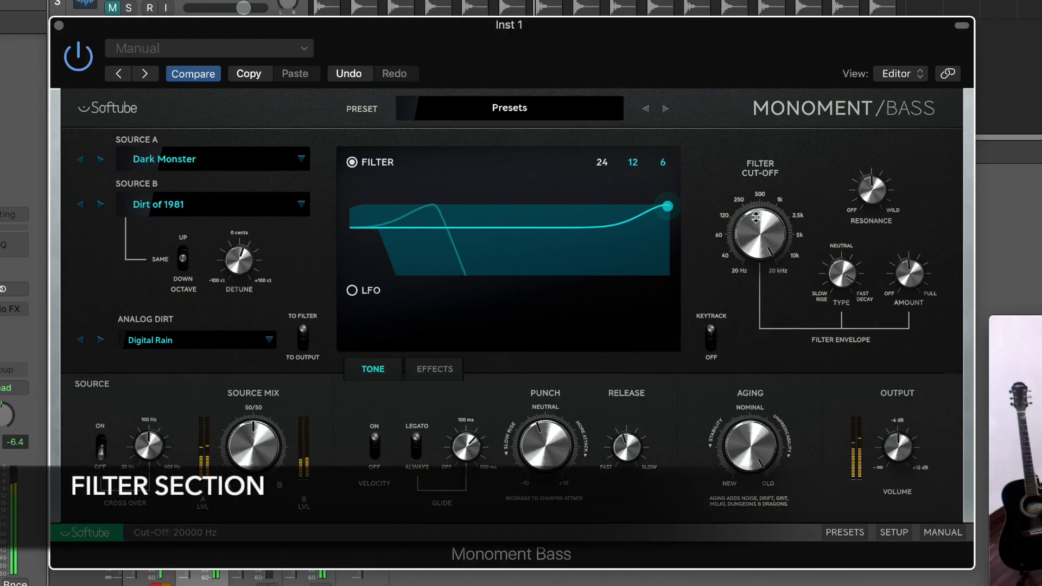
mouse_move(761, 216)
left_mouse_down()
mouse_move(742, 242)
mouse_move(748, 220)
left_mouse_up()
mouse_move(841, 270)
left_mouse_down()
mouse_move(830, 304)
mouse_move(832, 272)
mouse_move(829, 302)
mouse_move(829, 286)
left_mouse_up()
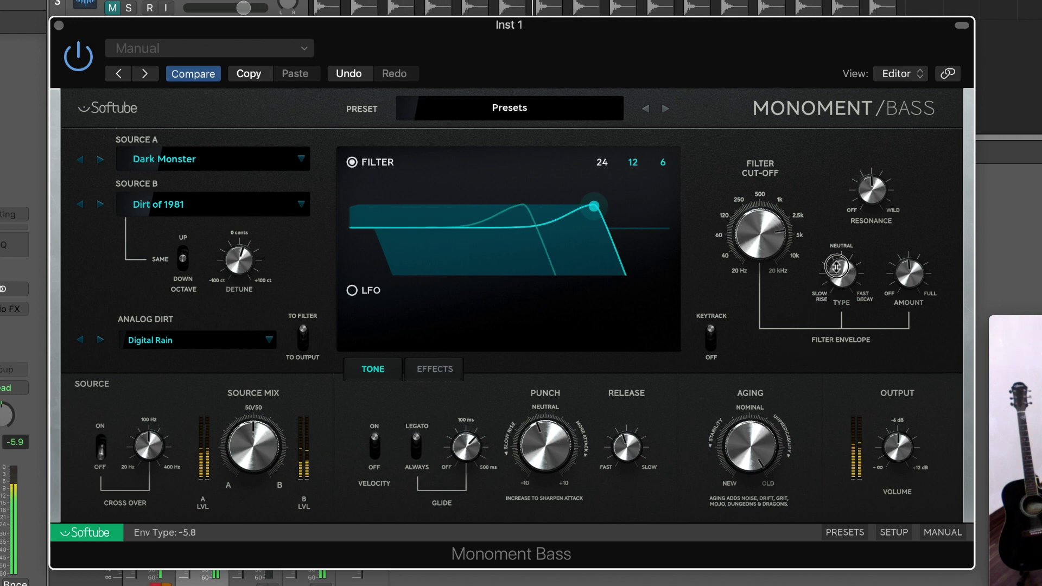
left_click_drag(917, 274, 932, 275)
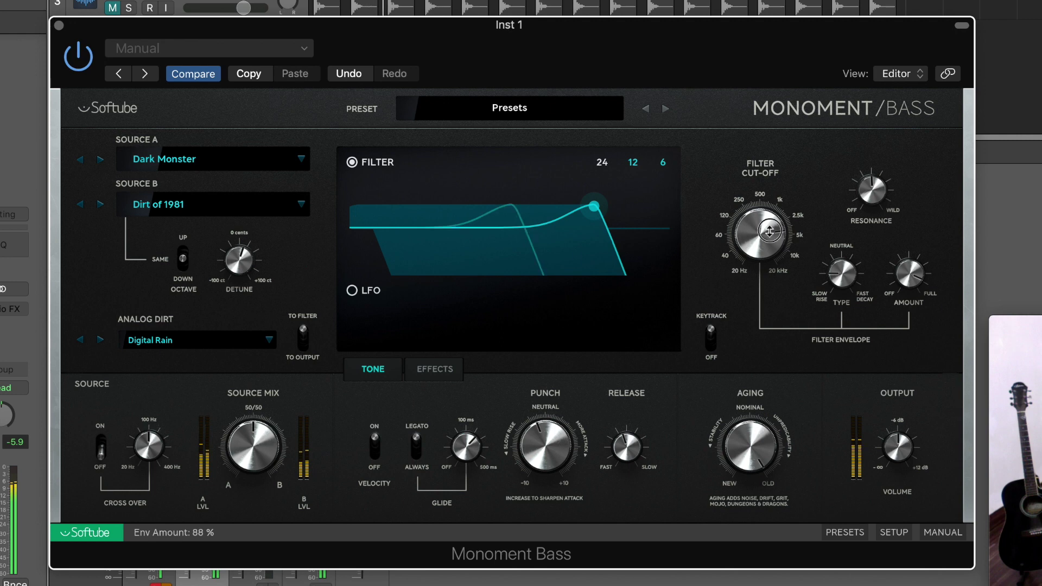
mouse_move(769, 229)
left_mouse_down()
mouse_move(767, 239)
mouse_move(769, 228)
left_mouse_up()
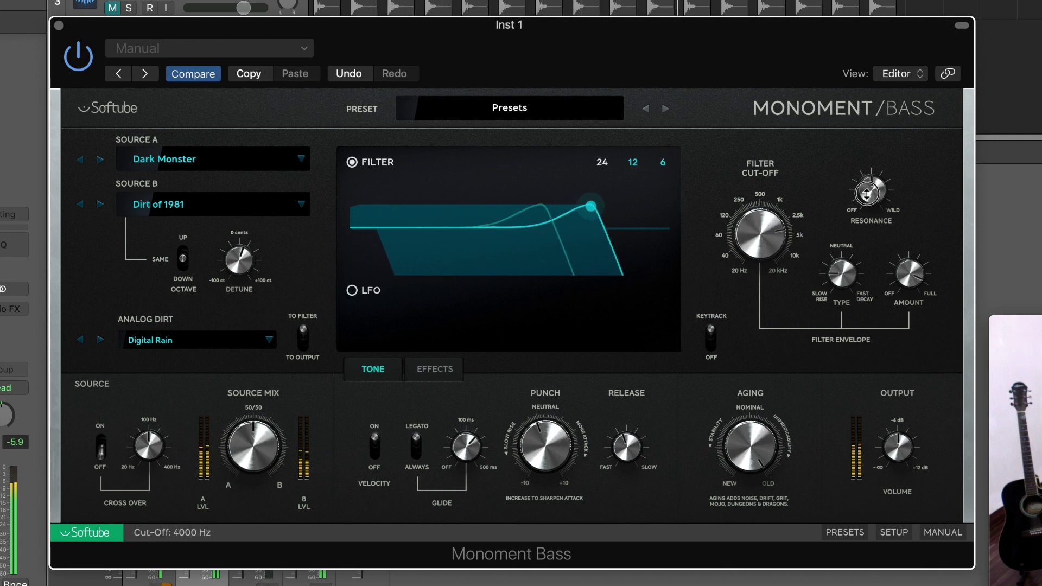
mouse_move(871, 187)
left_mouse_down()
mouse_move(868, 158)
mouse_move(850, 187)
mouse_move(864, 171)
left_mouse_up()
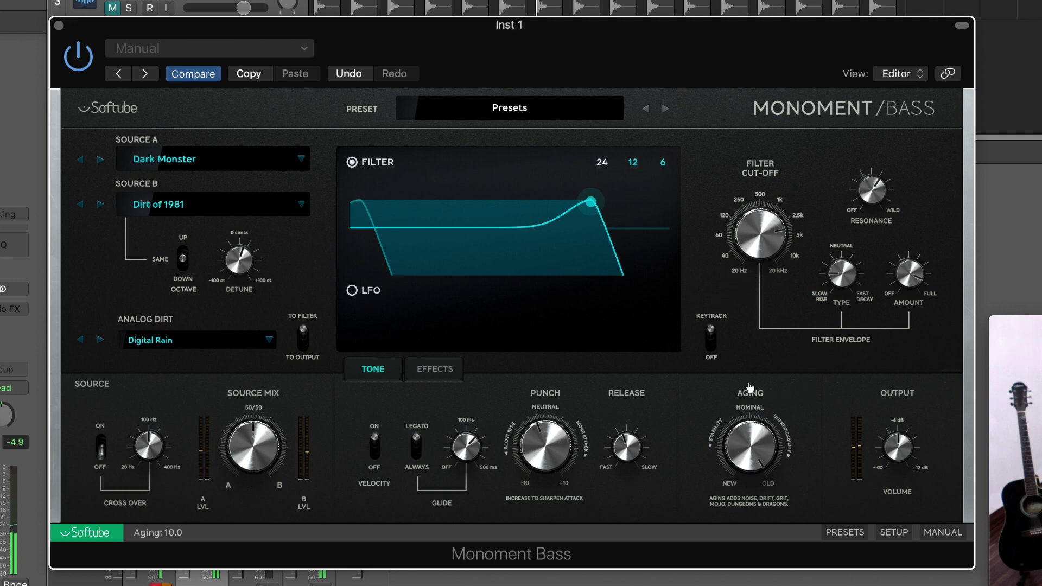
Step: Set a 12 dB/oct slope, 1150 Hz cut-off, resonance 4.7, envelope type -3.8, and switch on the LFO
left_click(634, 163)
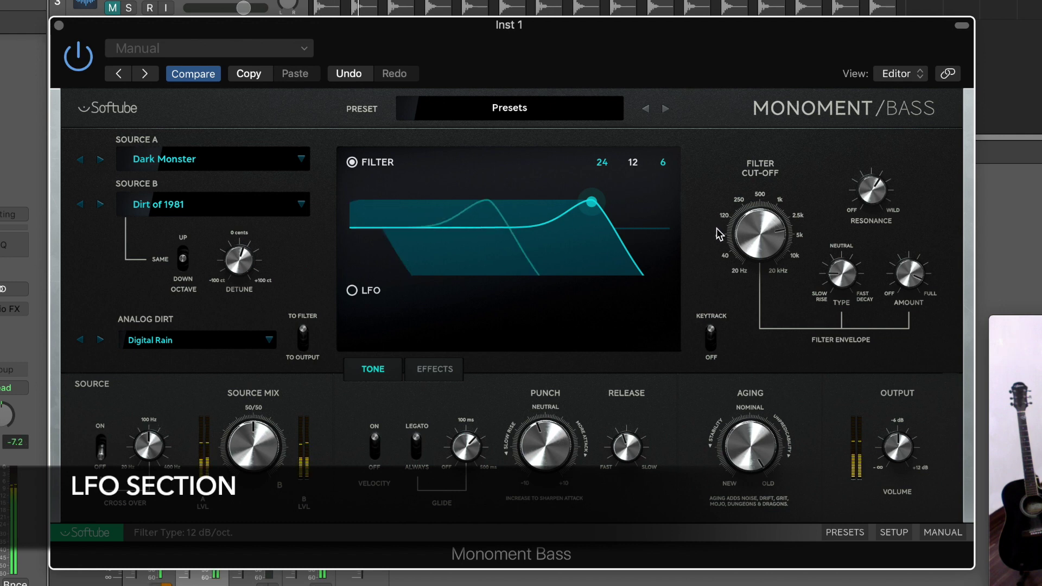
left_click(662, 165)
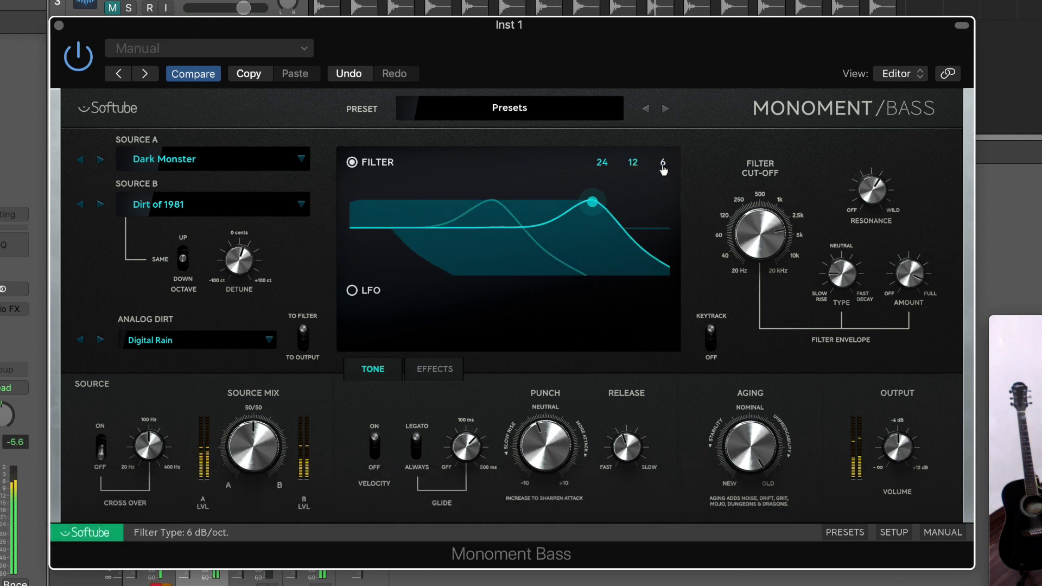
left_click(635, 165)
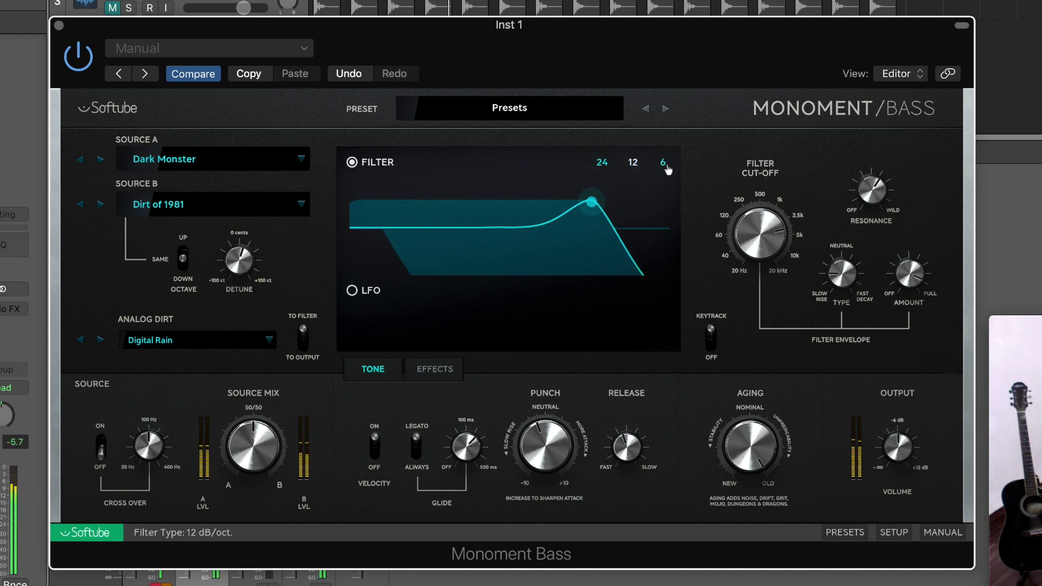
mouse_move(759, 239)
left_mouse_down()
mouse_move(759, 252)
mouse_move(759, 240)
left_mouse_up()
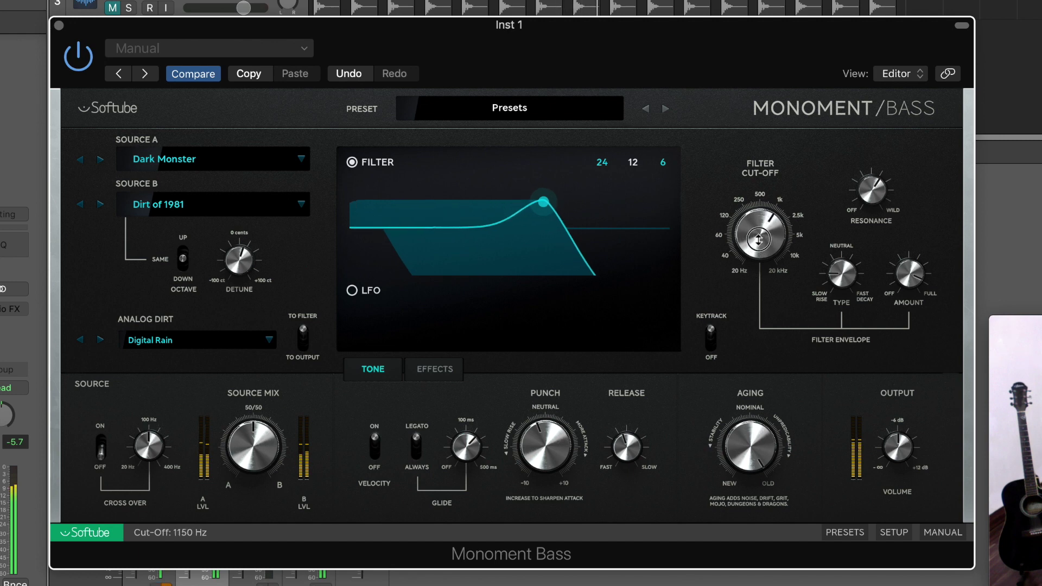
mouse_move(868, 189)
left_mouse_down()
mouse_move(863, 178)
mouse_move(853, 191)
left_mouse_up()
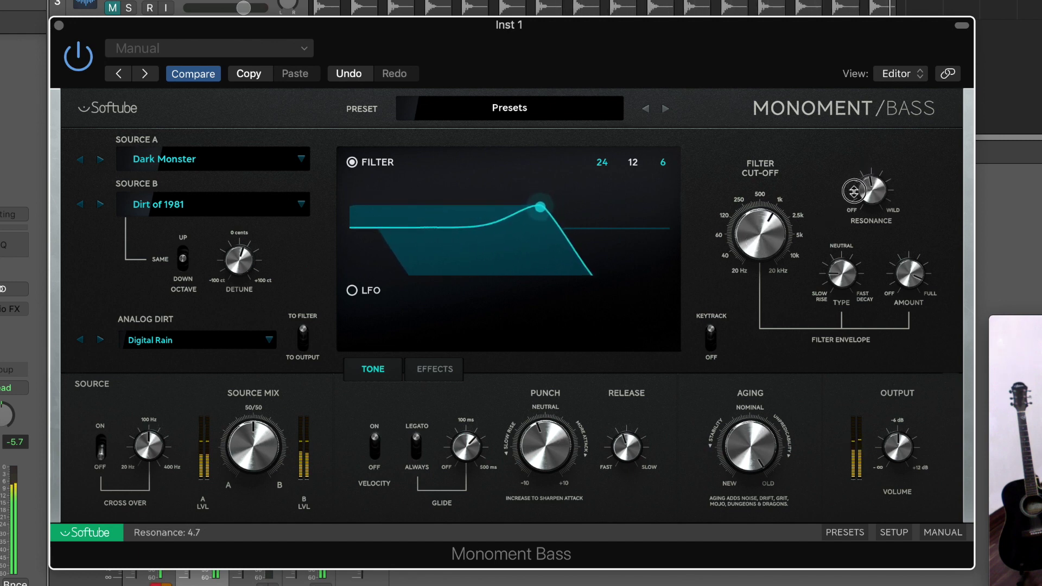
left_click_drag(832, 256, 833, 255)
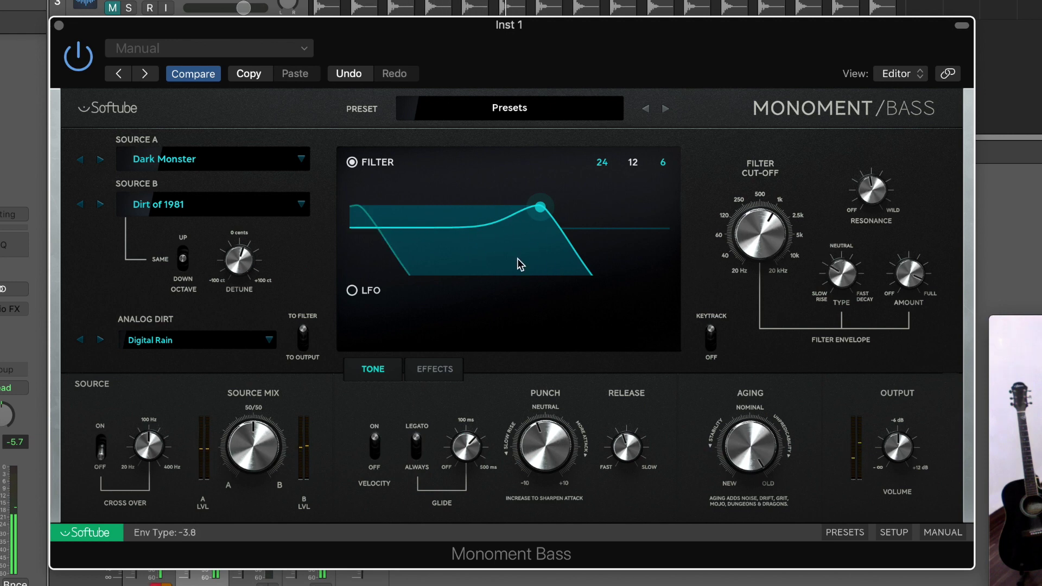
left_click(352, 291)
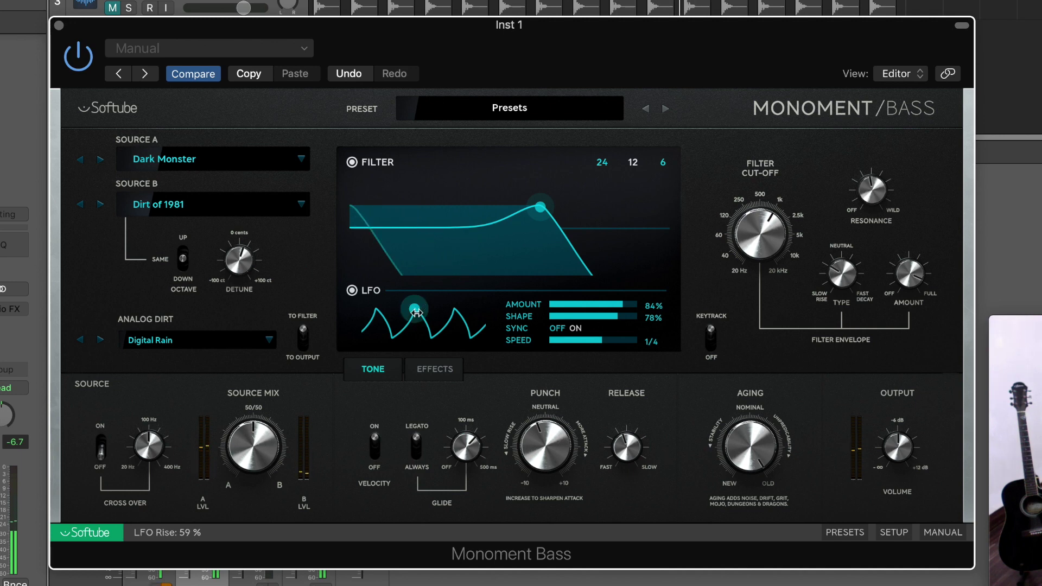
Step: Sharpen the LFO waveform's rise and bring its shape to 83%, leaving the amount at 71%
mouse_move(416, 312)
left_mouse_down()
mouse_move(431, 311)
mouse_move(414, 309)
left_mouse_up()
mouse_move(611, 317)
left_mouse_down()
mouse_move(641, 319)
mouse_move(655, 302)
mouse_move(583, 303)
mouse_move(610, 303)
mouse_move(609, 317)
left_mouse_up()
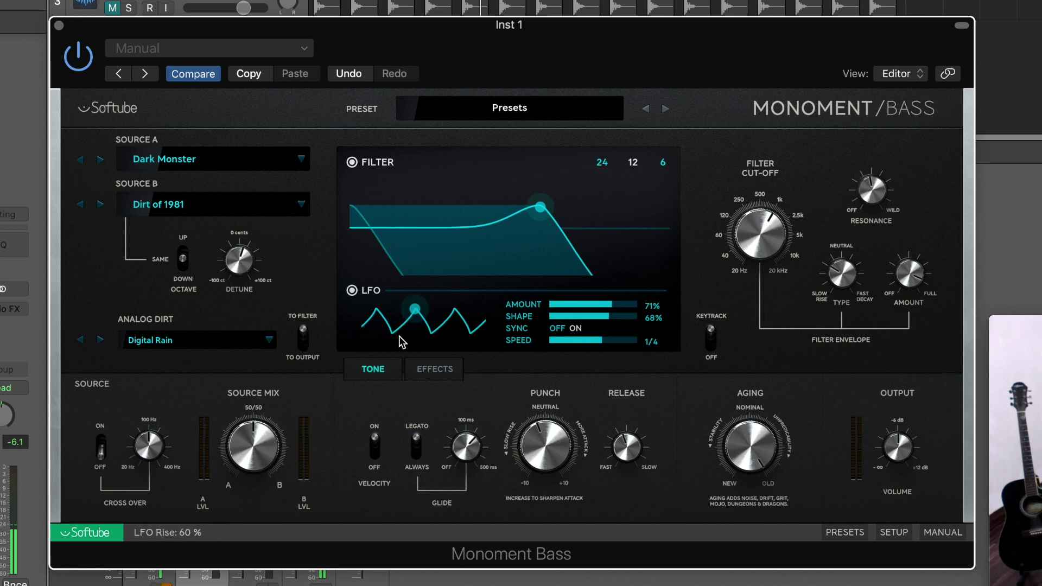
mouse_move(602, 320)
left_mouse_down()
mouse_move(535, 311)
mouse_move(633, 318)
mouse_move(566, 317)
mouse_move(622, 318)
left_mouse_up()
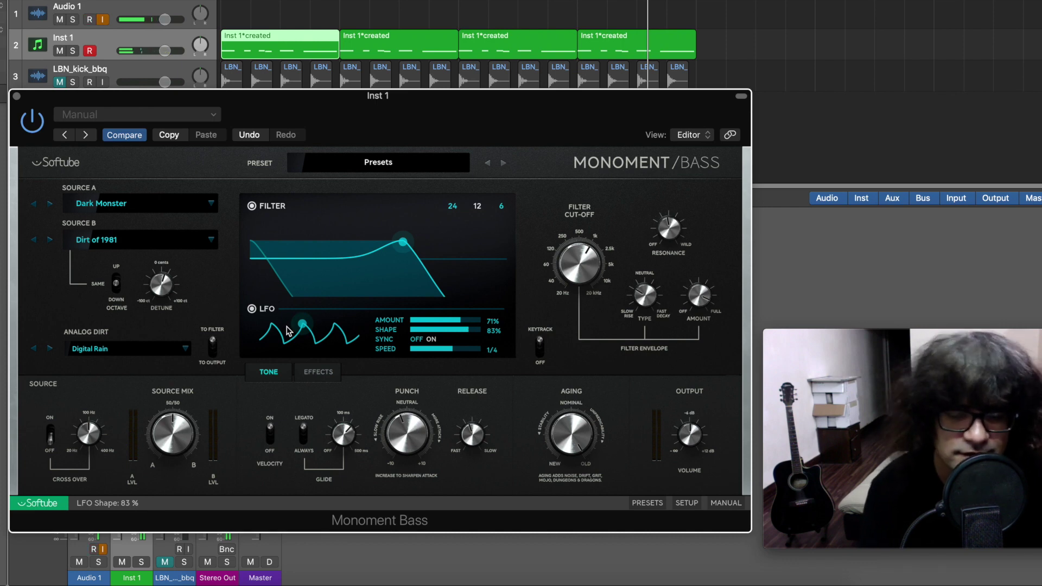
left_click_drag(288, 331, 287, 331)
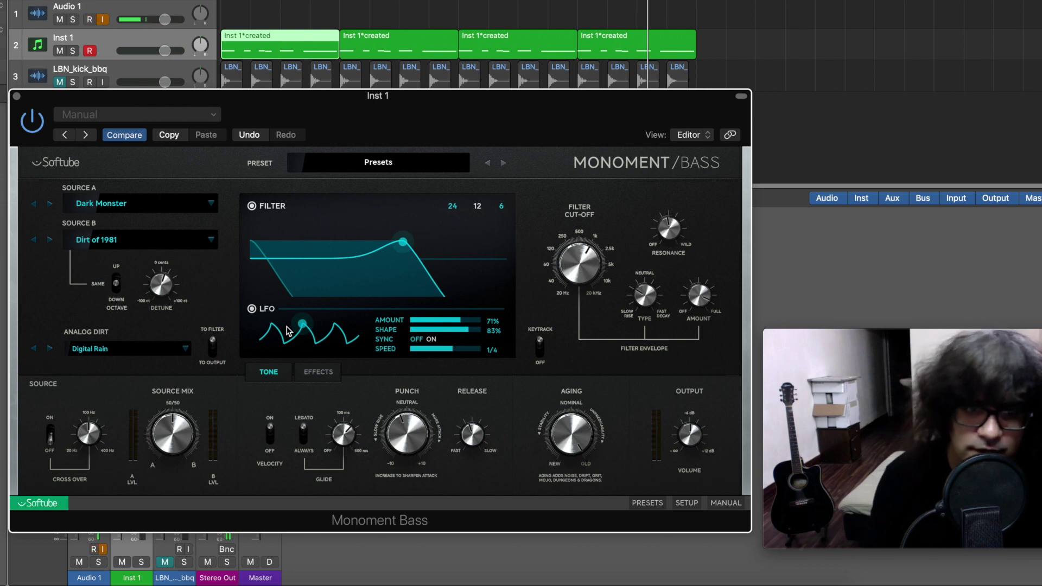
Step: On the Effects page, switch Multiband off and turn Drive on with an amount of about 4.1
left_click(321, 373)
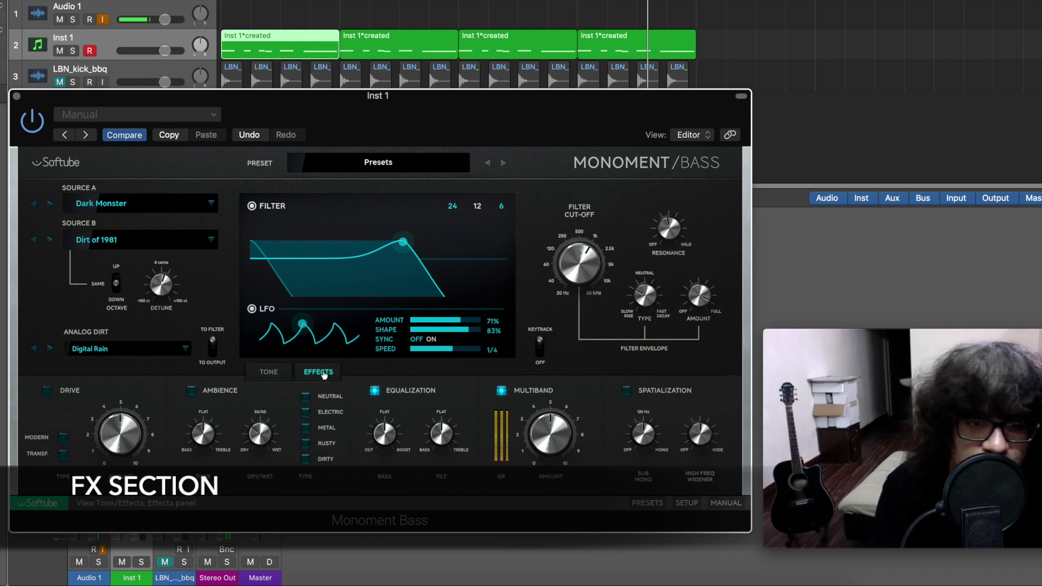
left_click(503, 392)
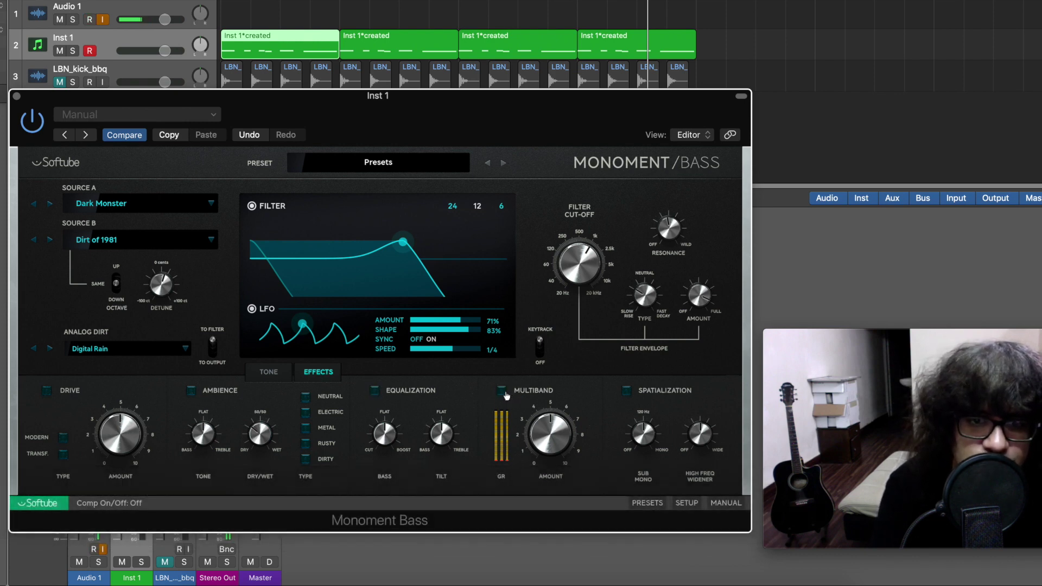
left_click(46, 391)
mouse_move(123, 433)
left_mouse_down()
mouse_move(138, 407)
mouse_move(125, 440)
left_mouse_up()
left_click(63, 437)
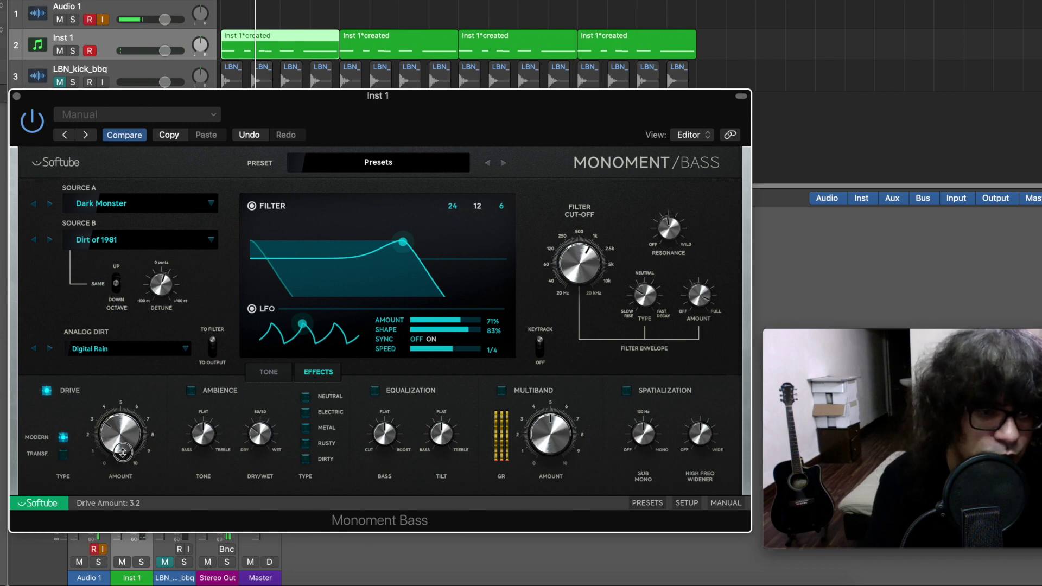
left_click_drag(123, 452, 120, 448)
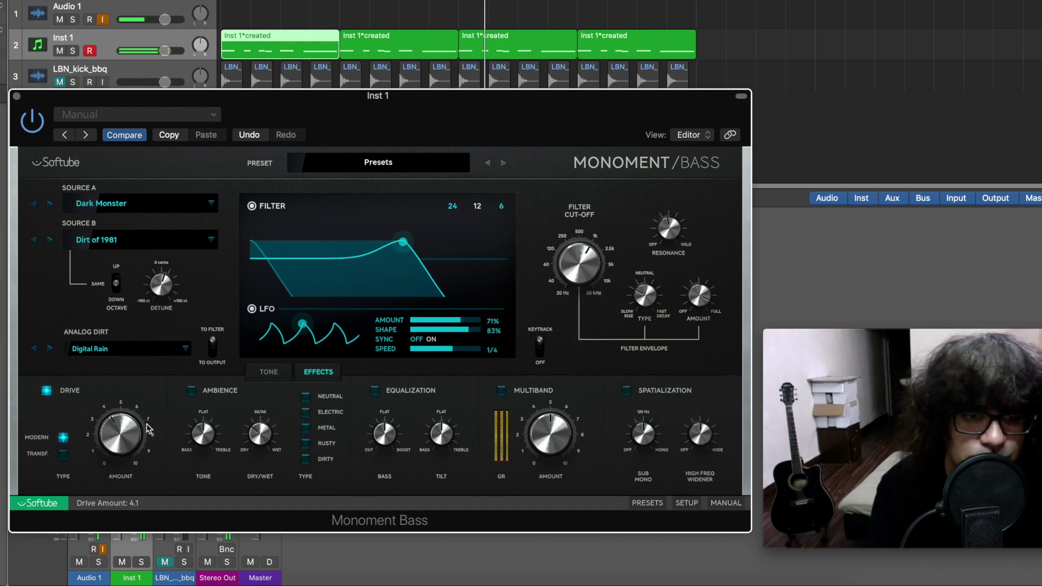
Step: Turn on Ambience and set its tone to about 6.8
left_click(191, 391)
left_click_drag(203, 434, 219, 377)
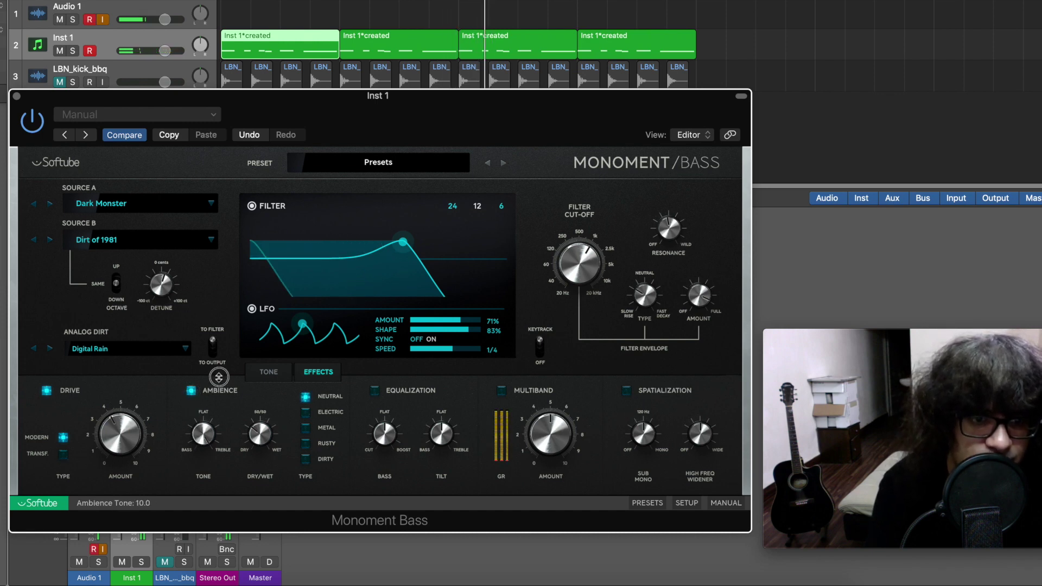
left_click_drag(194, 441, 255, 452)
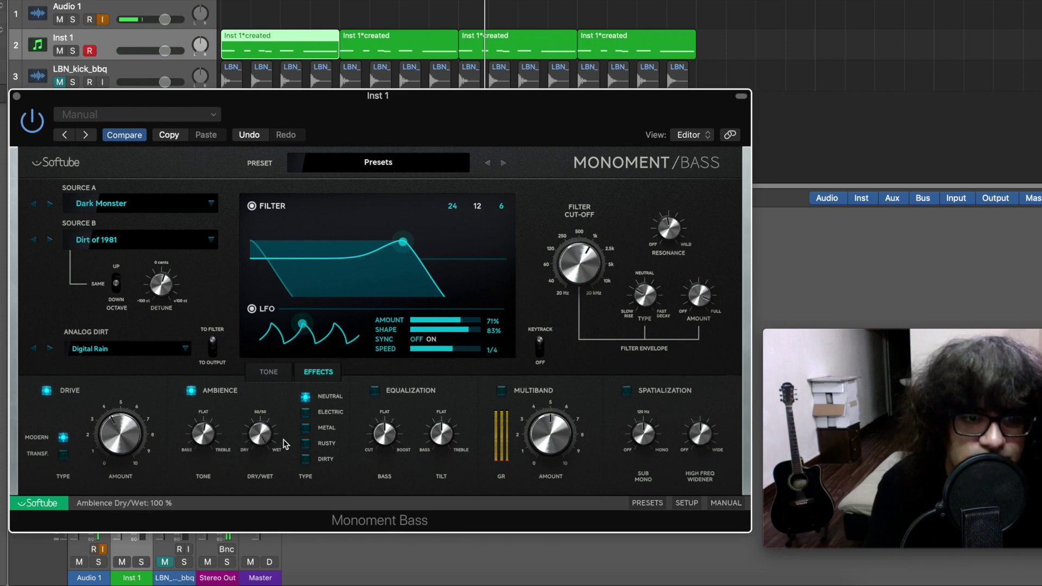
left_click_drag(204, 441, 212, 424)
Step: Choose the Dirty ambience type with a lower dry/wet mix, and raise Drive to 5.5
left_click(306, 412)
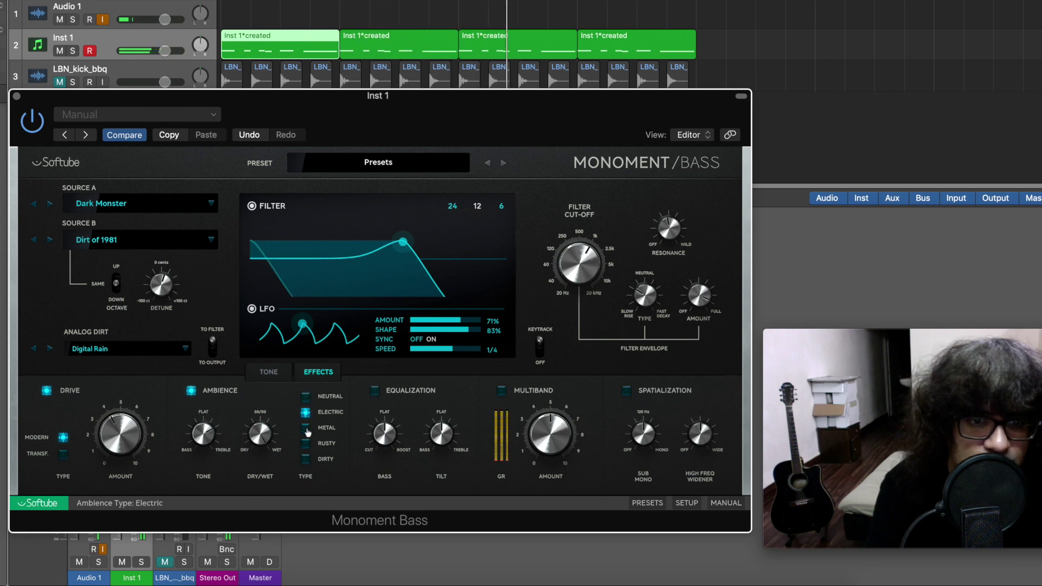
left_click(307, 431)
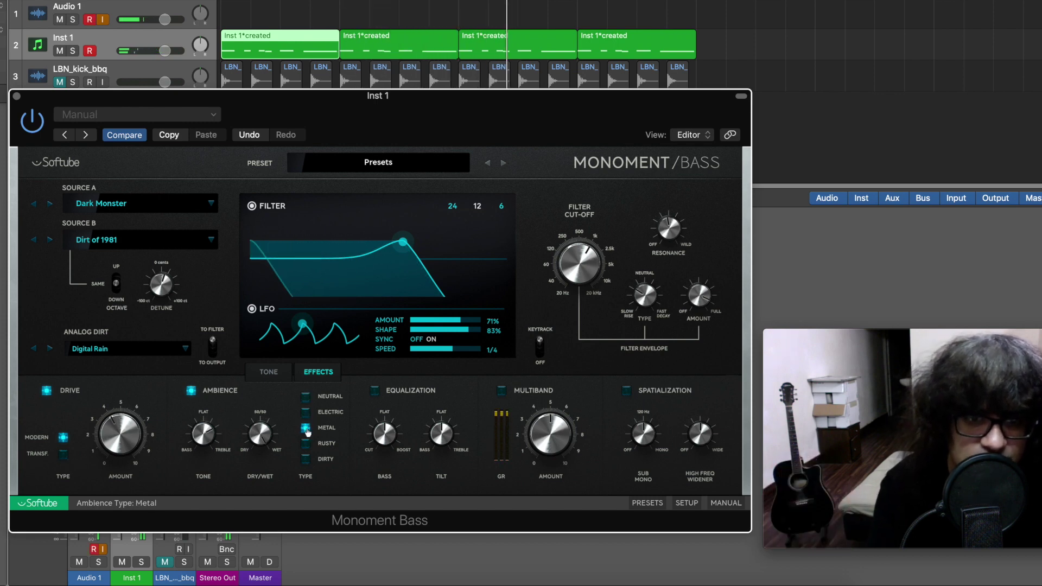
left_click(305, 444)
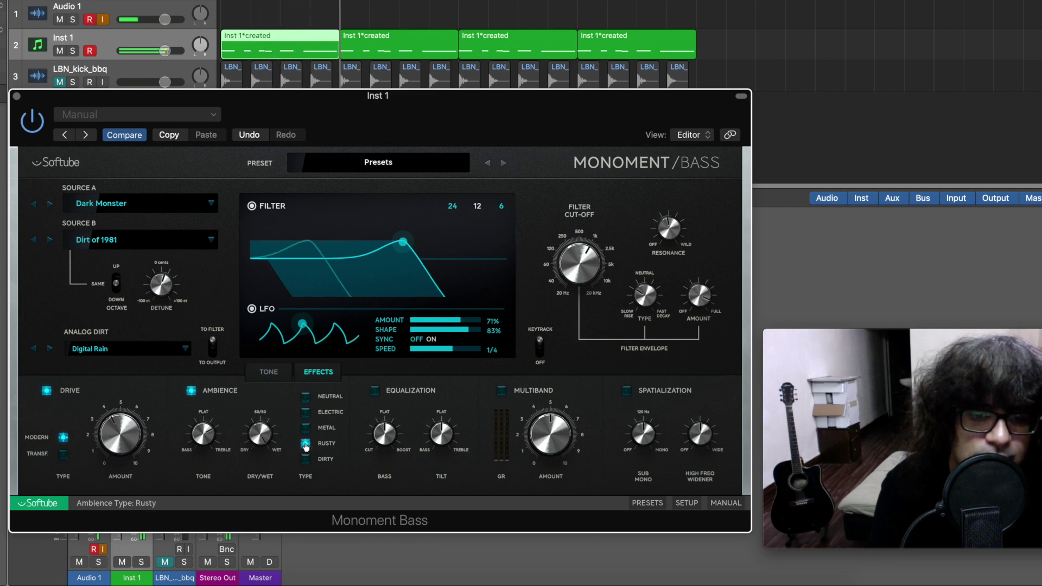
left_click(306, 460)
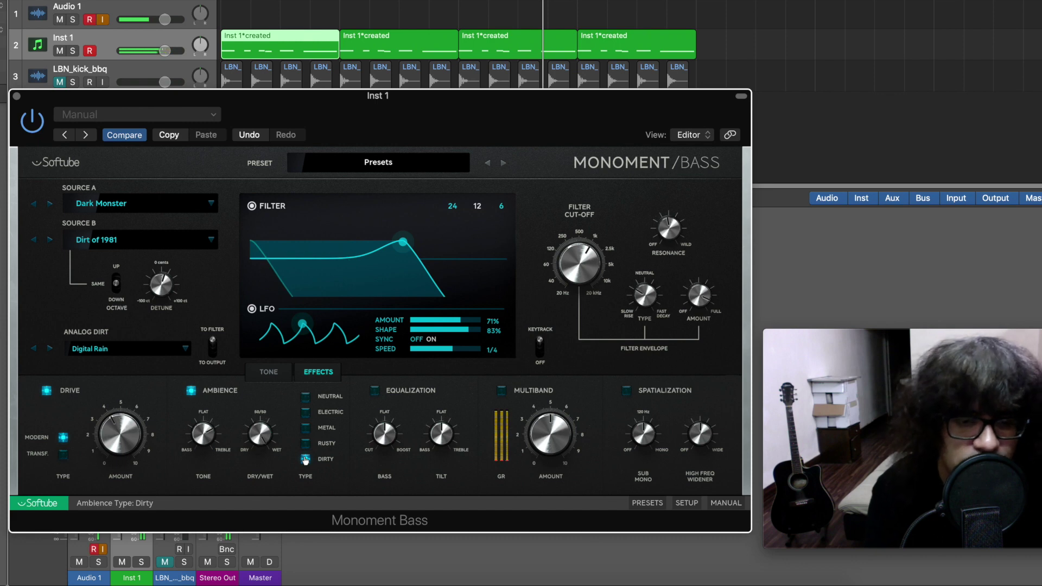
mouse_move(260, 433)
left_mouse_down()
mouse_move(258, 469)
mouse_move(261, 413)
mouse_move(257, 430)
left_mouse_up()
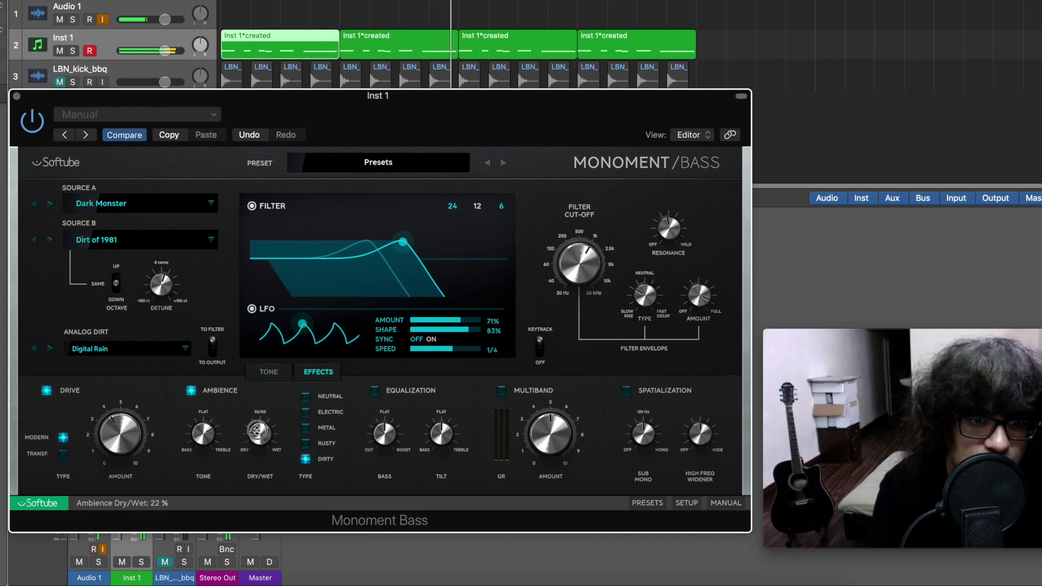
left_click(306, 414)
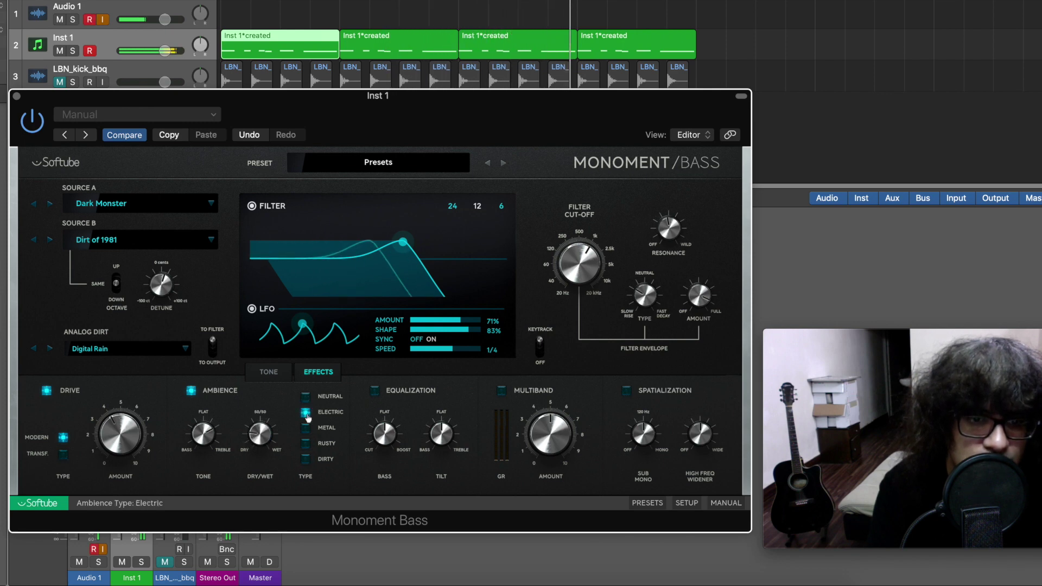
left_click(306, 460)
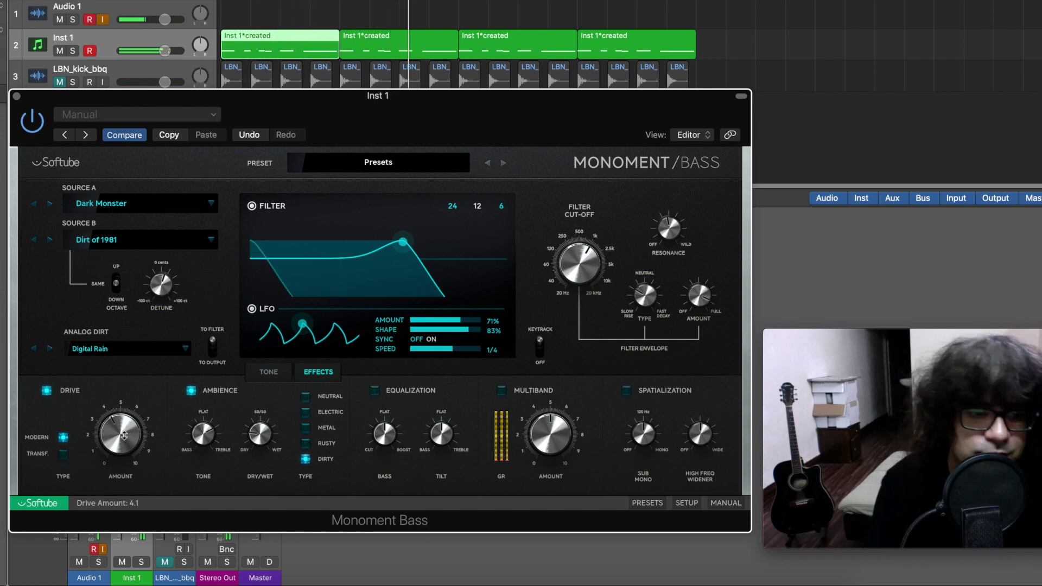
left_click_drag(125, 435, 120, 427)
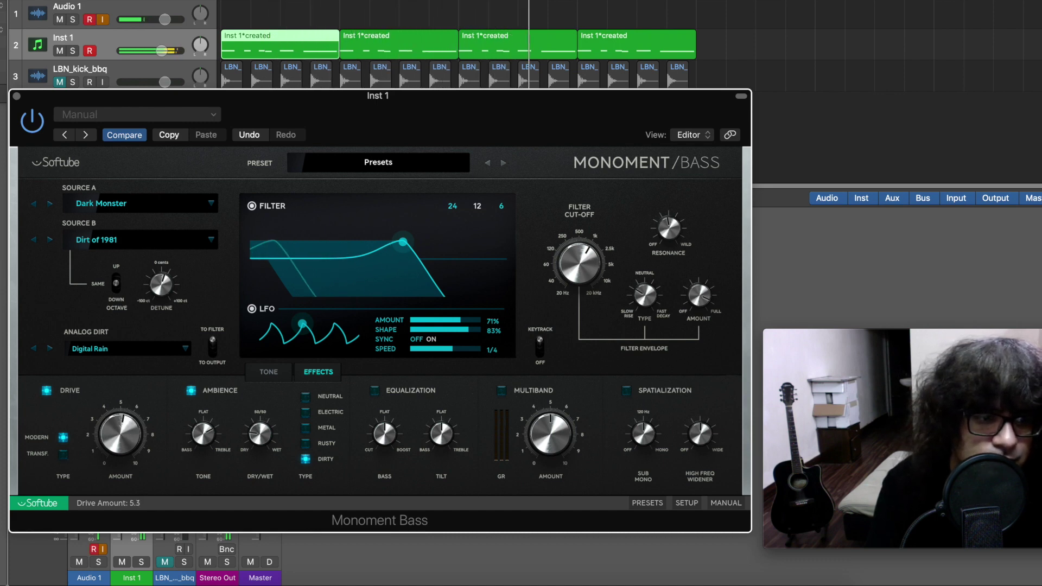
left_click_drag(120, 427, 125, 446)
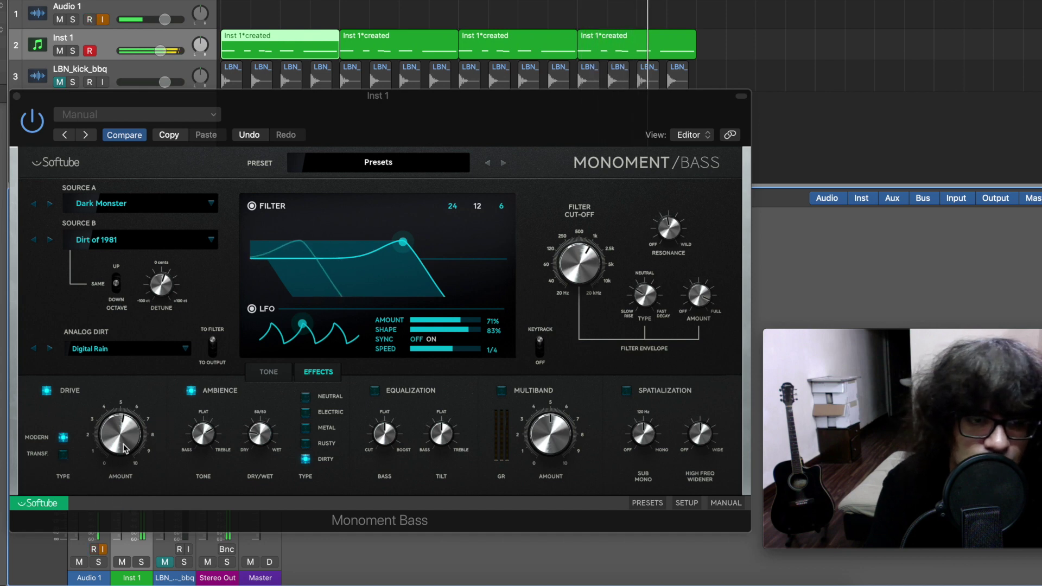
Step: Switch on Equalization with the Bass boost around 1.4 dB and Tilt at 1.9 dB
left_click(375, 390)
left_click(391, 436)
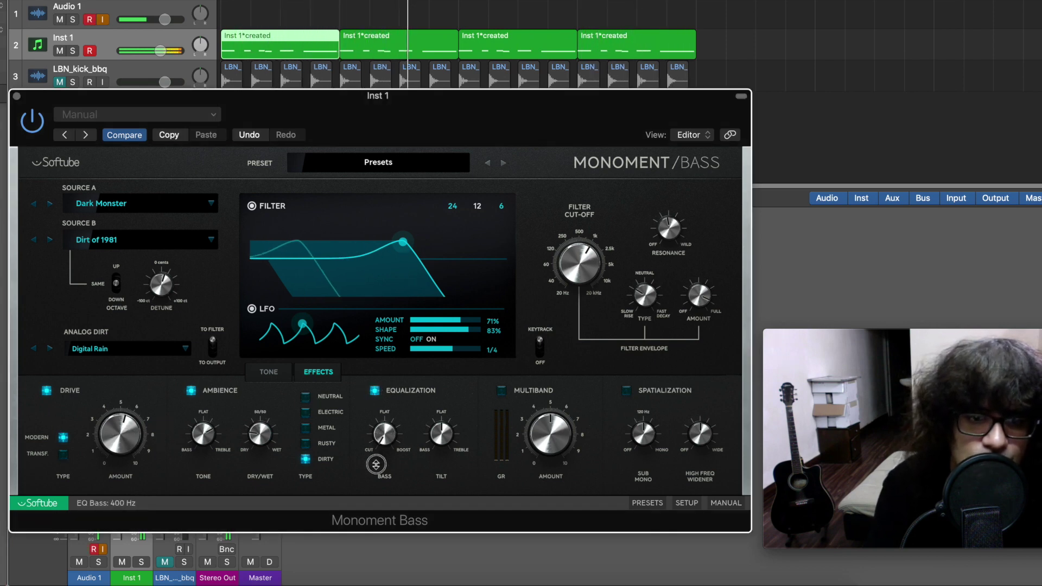
left_click_drag(386, 437, 396, 369)
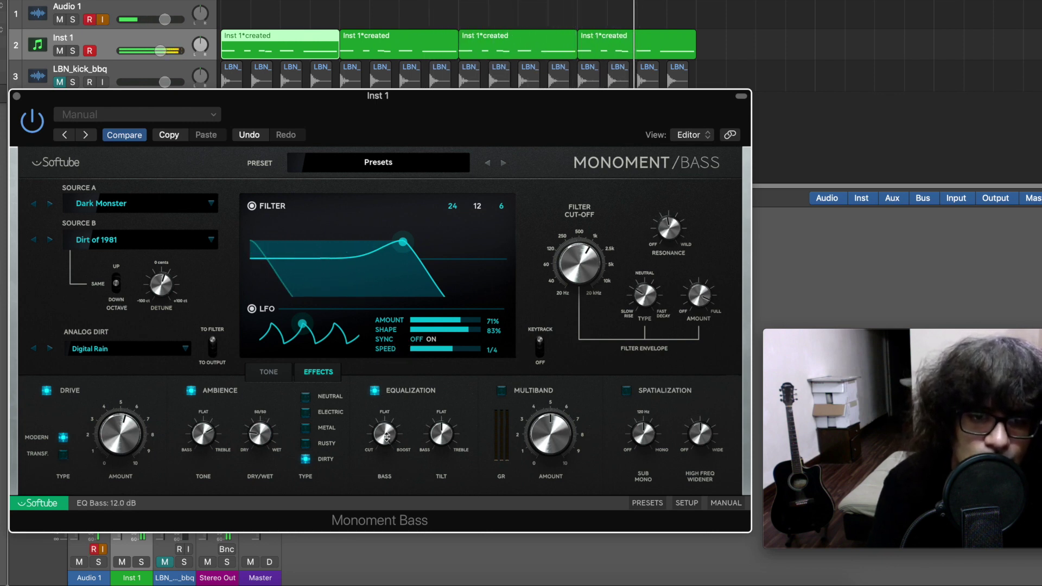
left_click_drag(387, 438, 381, 456)
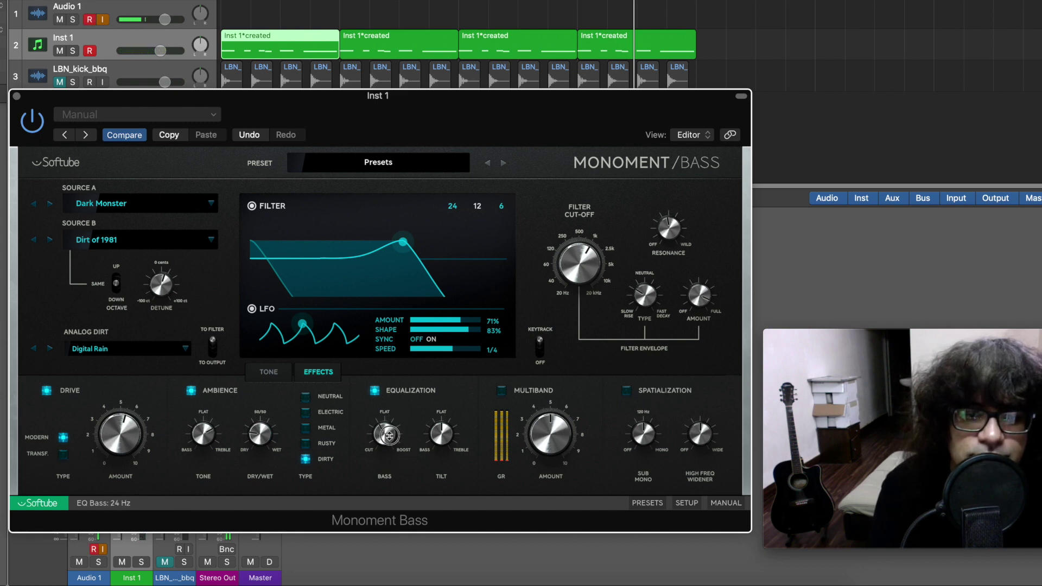
left_click_drag(389, 433, 449, 396)
left_click_drag(441, 438, 434, 453)
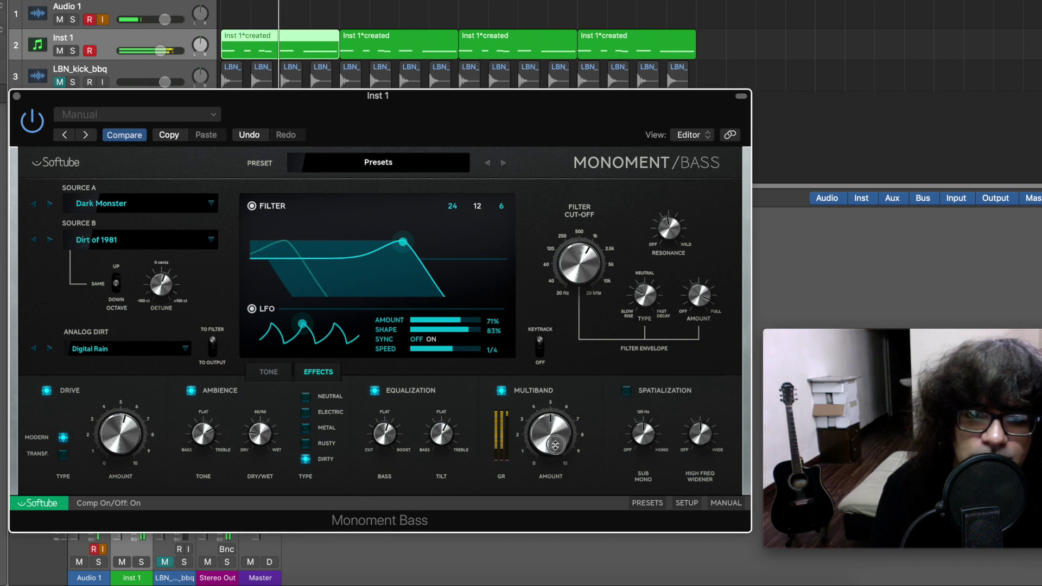
Step: Set the multiband compression amount to 5.1 and raise the filter cut-off to 2050 Hz
left_click_drag(553, 442, 555, 436)
mouse_move(556, 433)
left_mouse_down()
mouse_move(544, 469)
mouse_move(547, 444)
left_mouse_up()
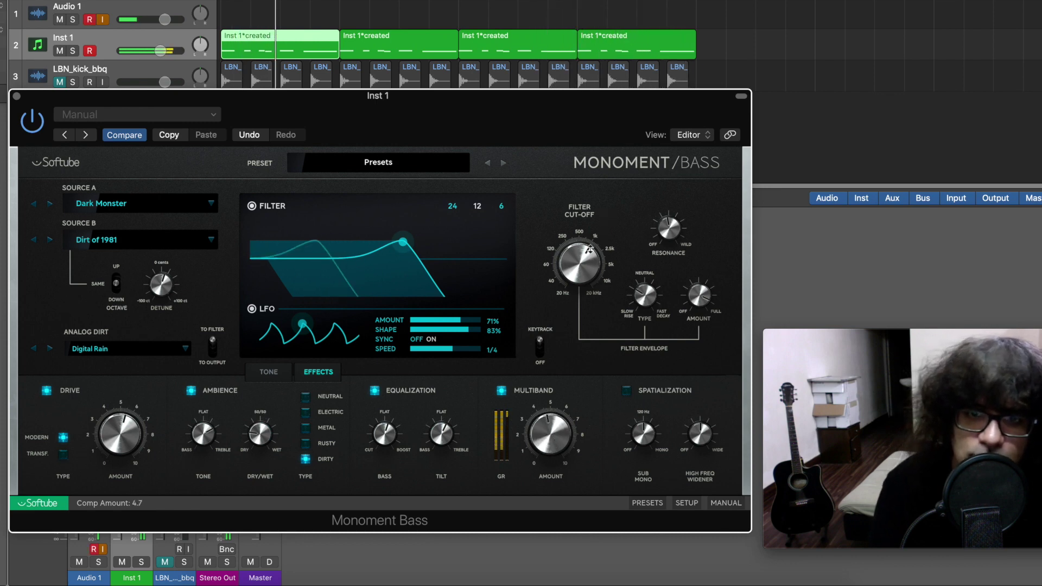
left_click_drag(589, 249, 575, 287)
Step: Set compression to 5.1, then settle the filter at 1000 Hz cut-off with resonance about 5.2
left_click_drag(547, 422, 547, 403)
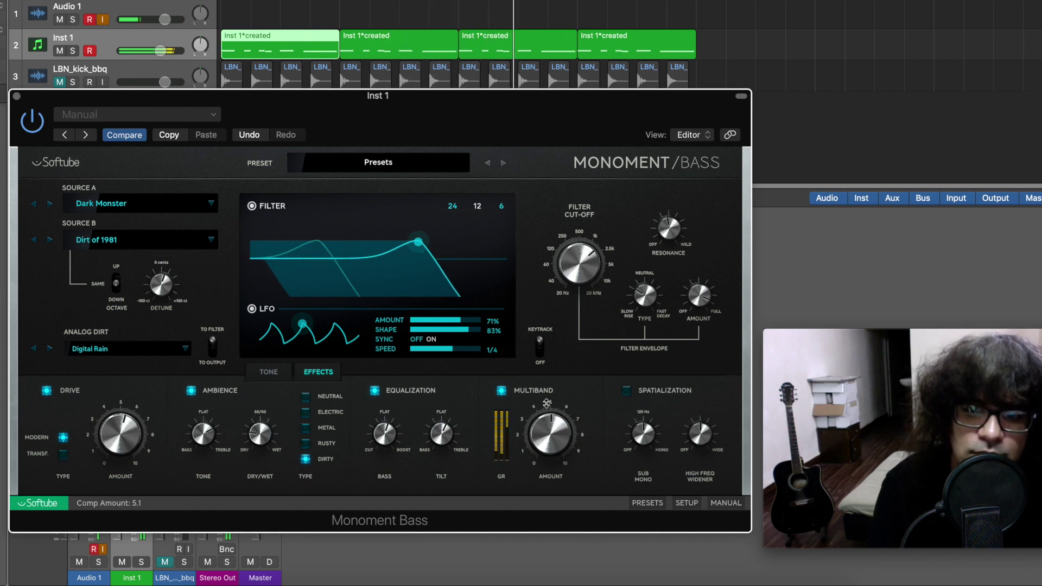
left_click_drag(588, 277, 587, 275)
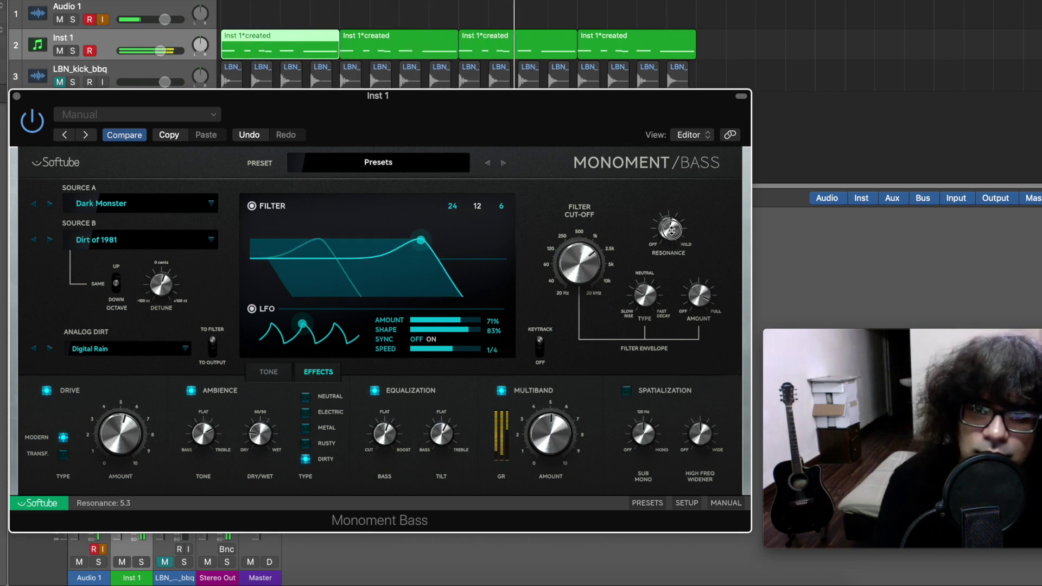
left_click_drag(671, 231, 672, 220)
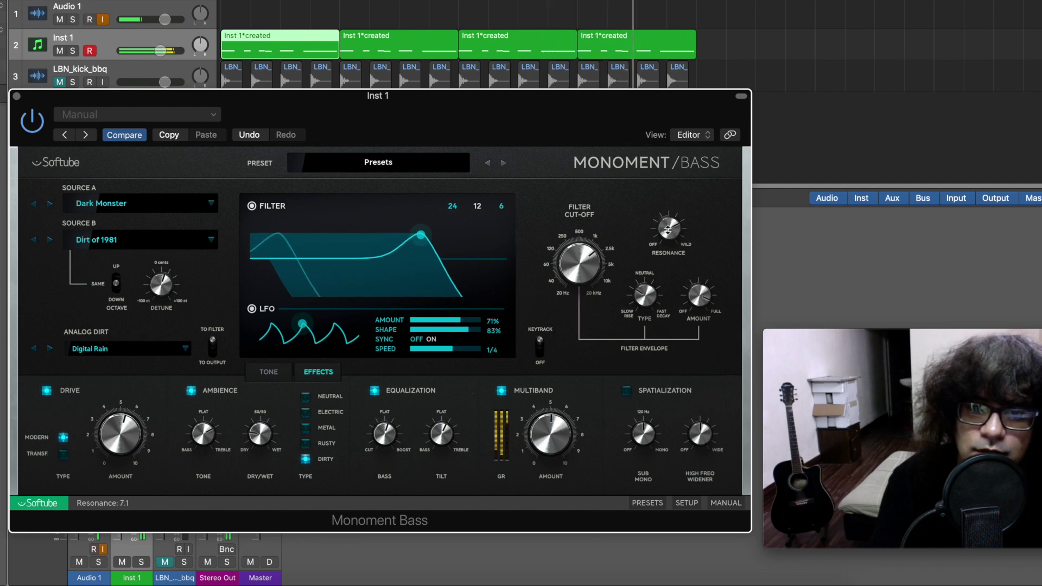
mouse_move(569, 259)
left_mouse_down()
mouse_move(571, 248)
mouse_move(564, 272)
mouse_move(569, 251)
left_mouse_up()
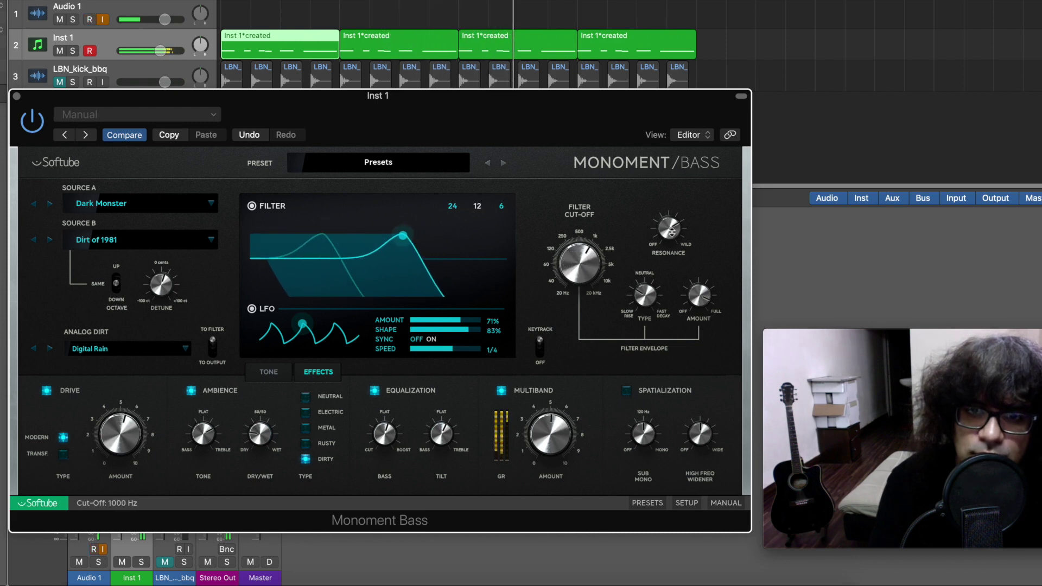
left_click_drag(672, 232, 668, 235)
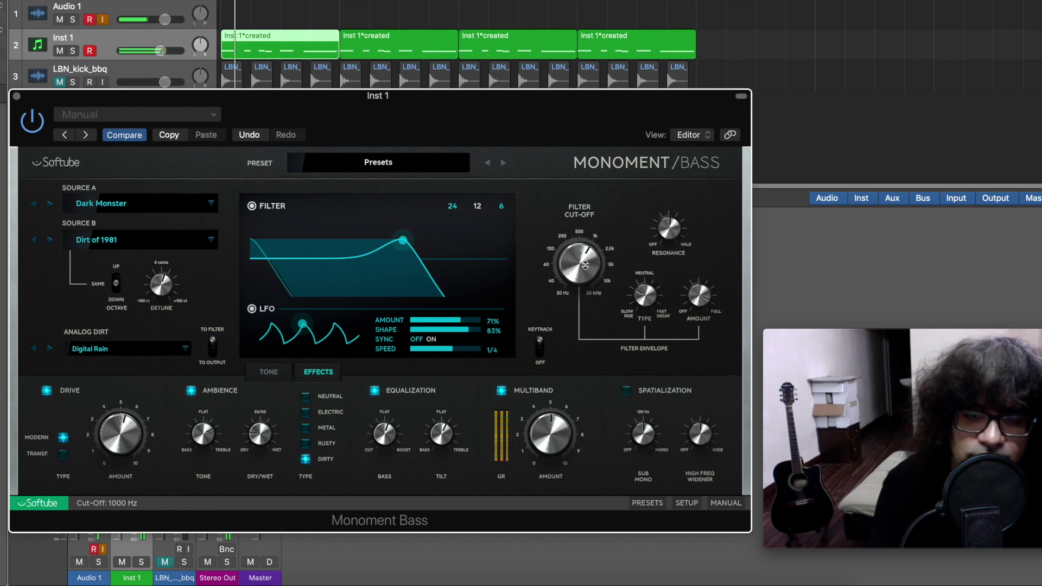
Step: Switch on Spatialization with Sub Mono at 928.8 Hz and wide highs, and raise cut-off to 2200 Hz
left_click(626, 391)
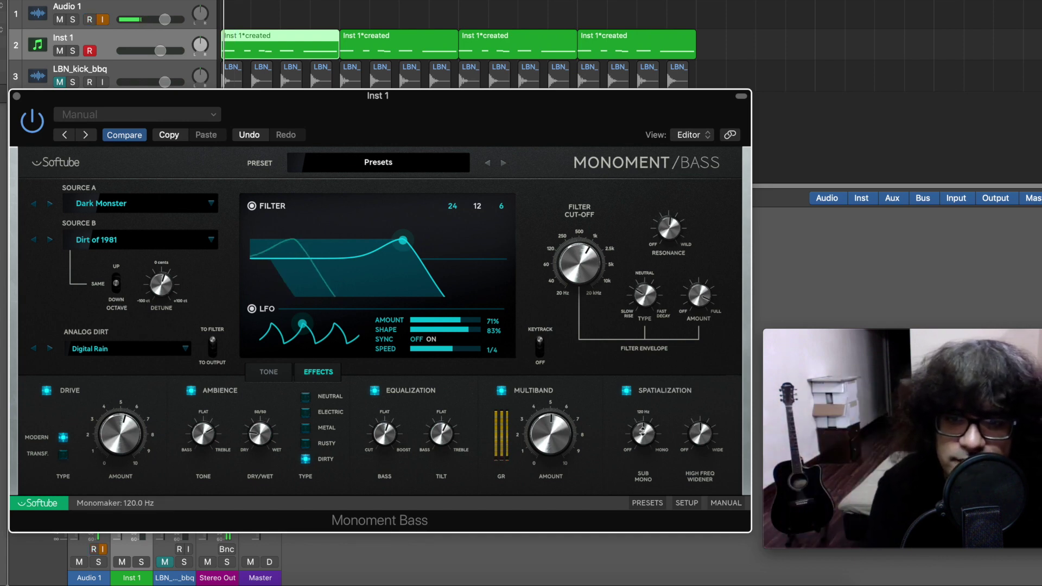
left_click_drag(642, 431, 654, 386)
left_click_drag(690, 440, 704, 383)
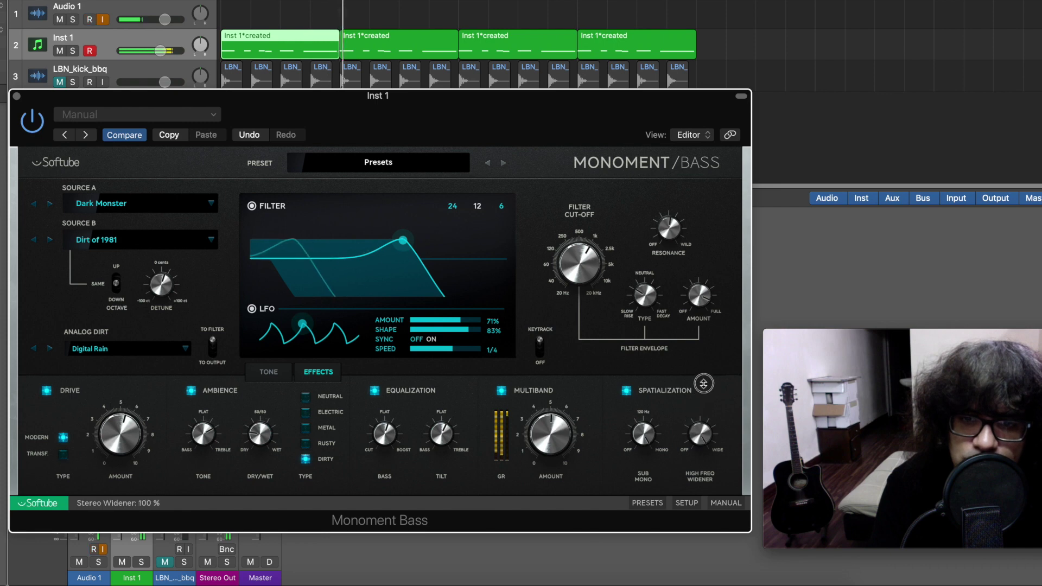
mouse_move(646, 438)
left_mouse_down()
mouse_move(626, 493)
mouse_move(650, 425)
mouse_move(642, 449)
left_mouse_up()
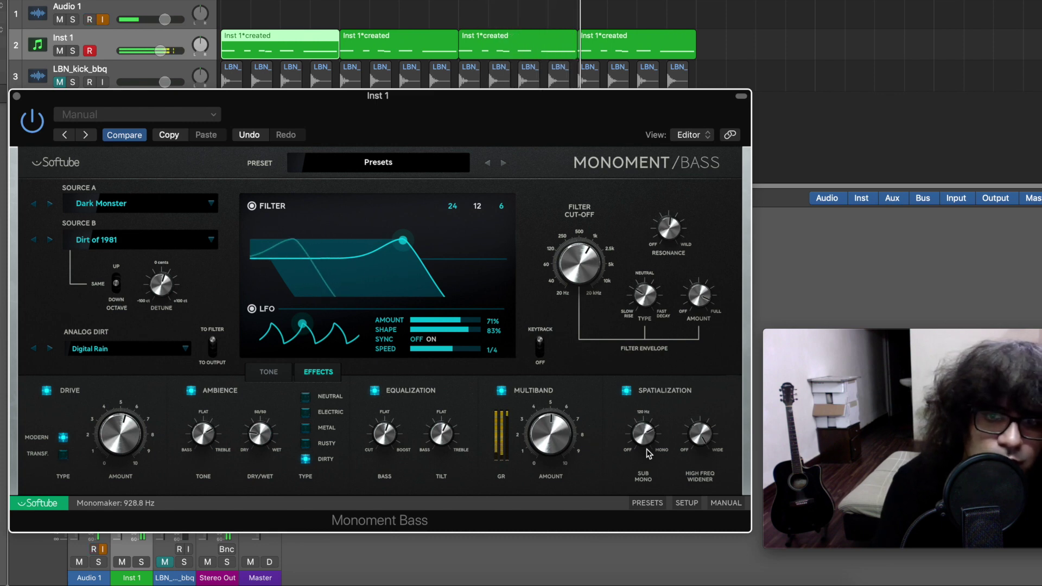
left_click_drag(582, 285, 581, 279)
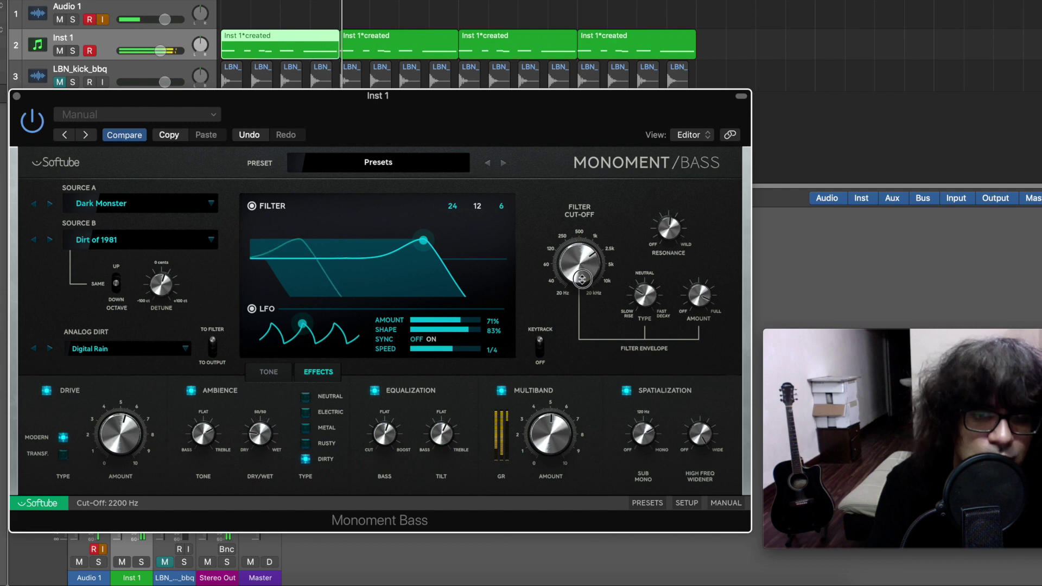
Step: Settle the filter slope on 12 dB/oct, speed the LFO to 1/8, and close the Monoment Bass window
left_click(452, 206)
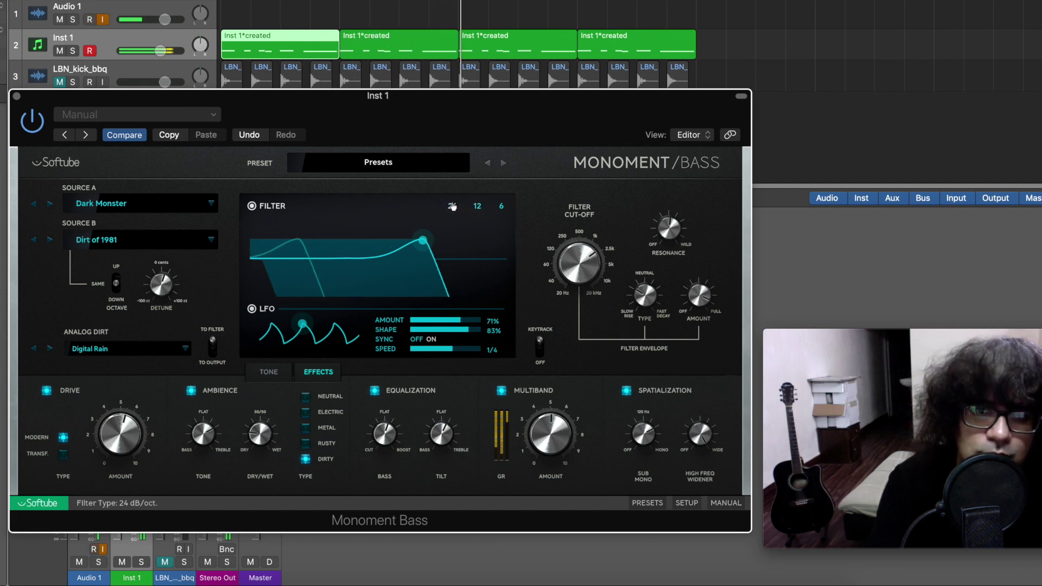
left_click(501, 207)
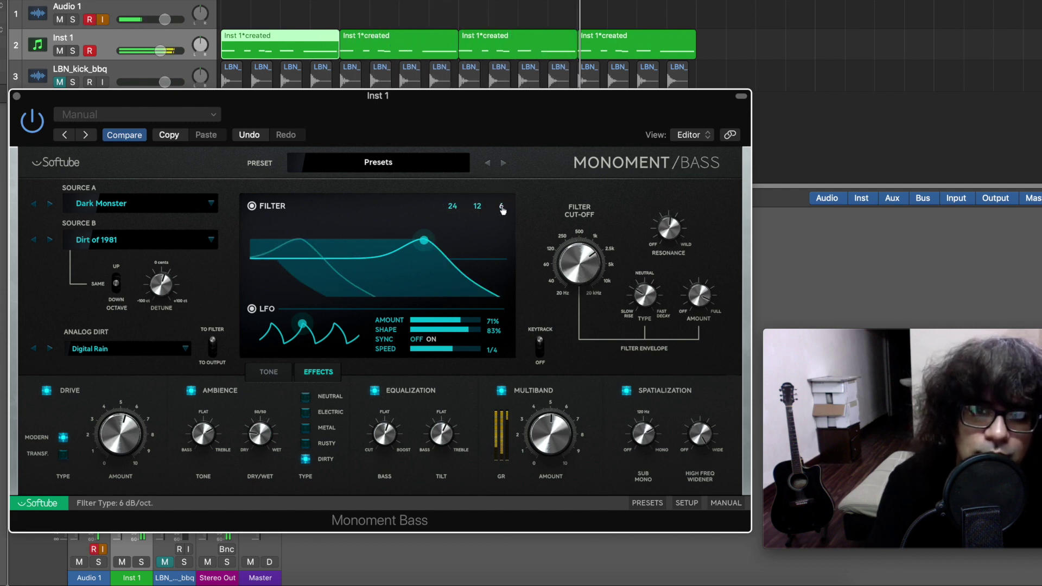
left_click(480, 207)
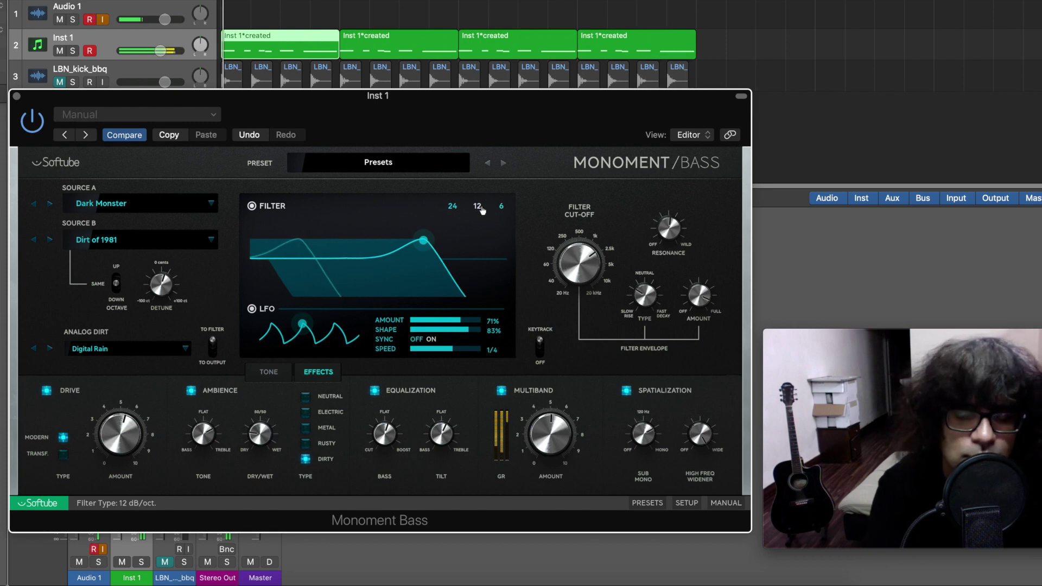
mouse_move(453, 348)
left_mouse_down()
mouse_move(465, 349)
mouse_move(448, 348)
left_mouse_up()
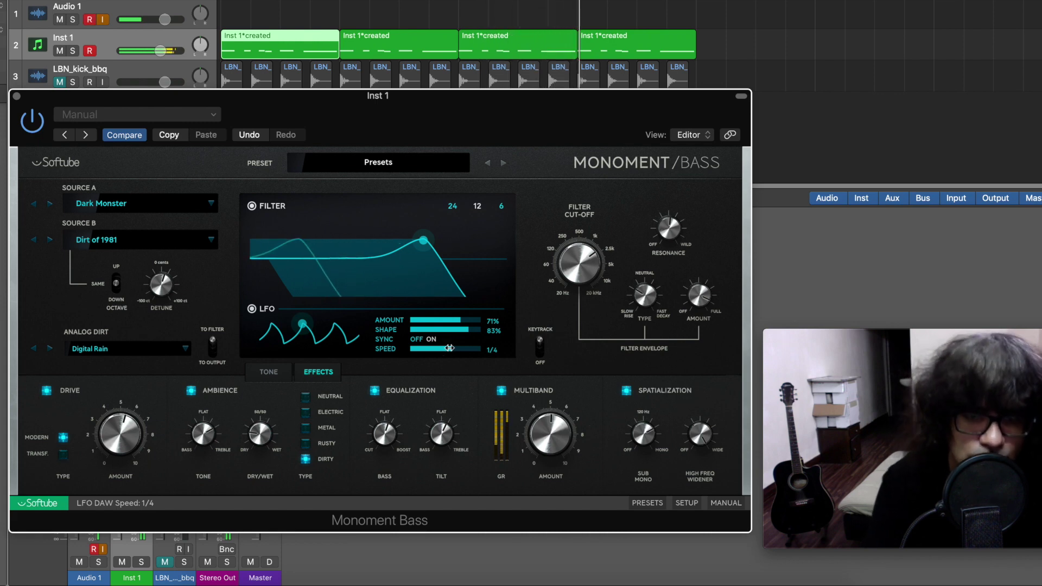
left_click(15, 96)
Step: Unmute the LBN_kick_bbq kick track and reopen Monoment Bass on Inst 1
left_click(60, 82)
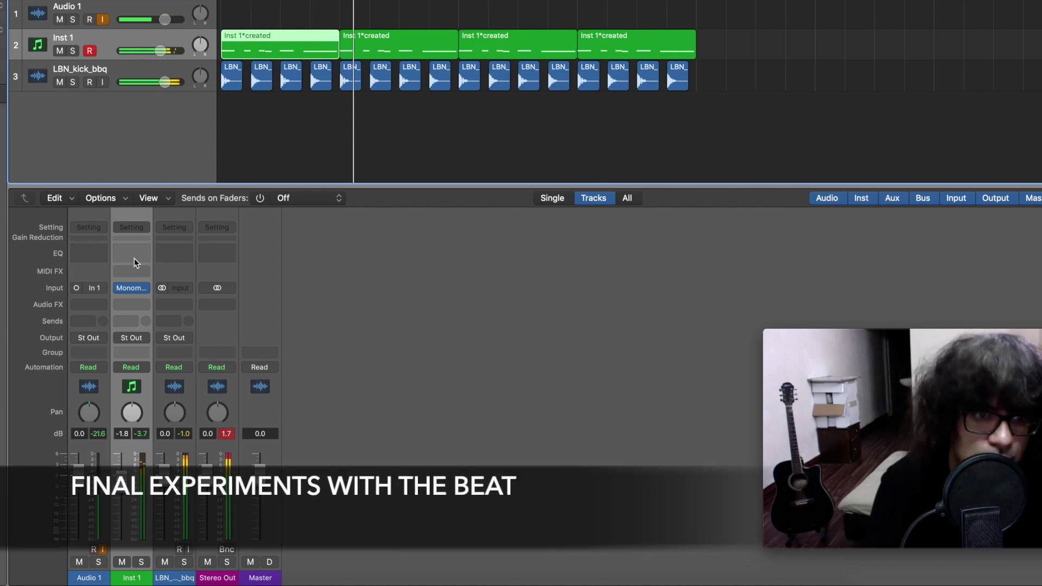
left_click(130, 292)
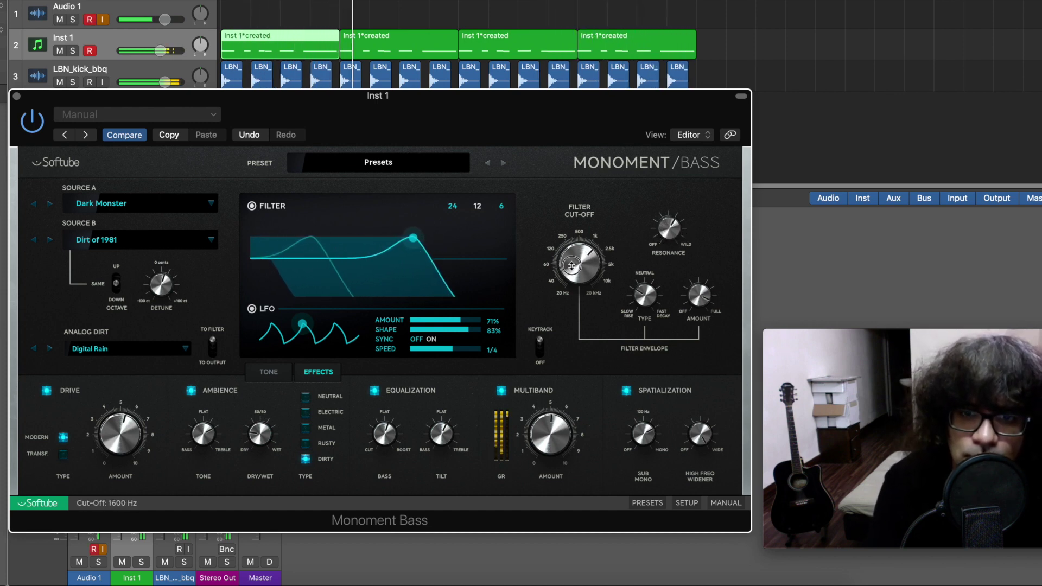
Step: Raise the filter envelope type, set resonance to 3.4 and bring cut-off to 2200 Hz
left_click_drag(652, 296, 631, 309)
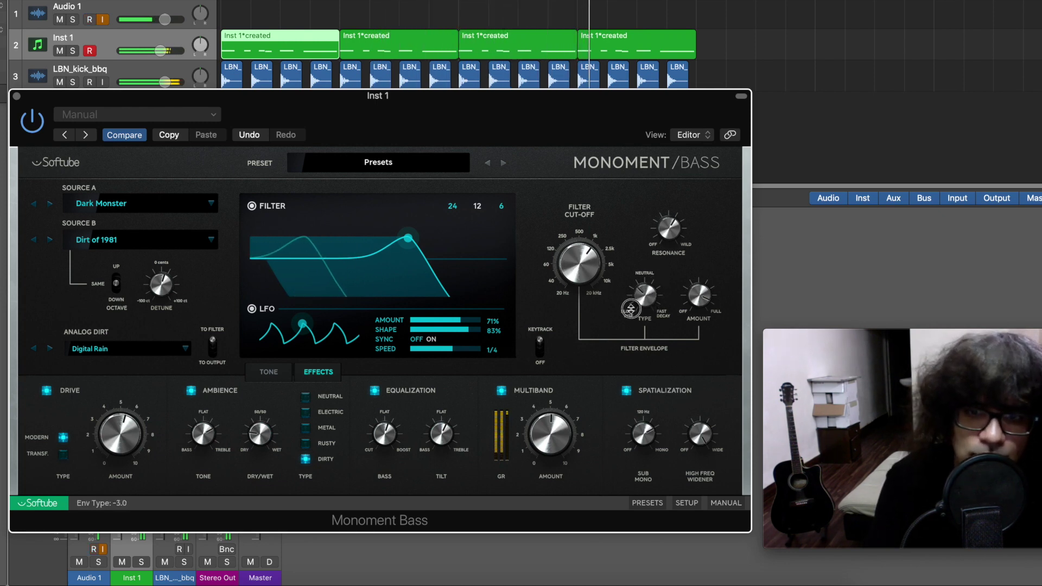
left_click_drag(579, 271, 577, 271)
left_click_drag(661, 233, 658, 244)
left_click_drag(586, 267, 585, 262)
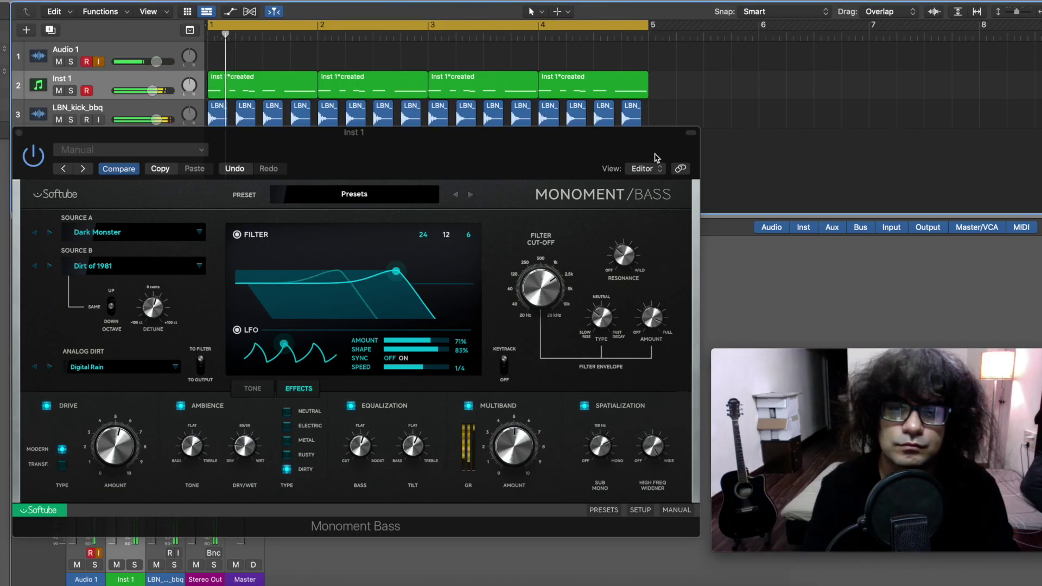
Step: Sweep cut-off down, use a 6 dB/oct slope, set LFO shape 100% at 1/4, and raise resonance to 4.9
mouse_move(540, 288)
left_mouse_down()
mouse_move(536, 300)
mouse_move(534, 269)
left_mouse_up()
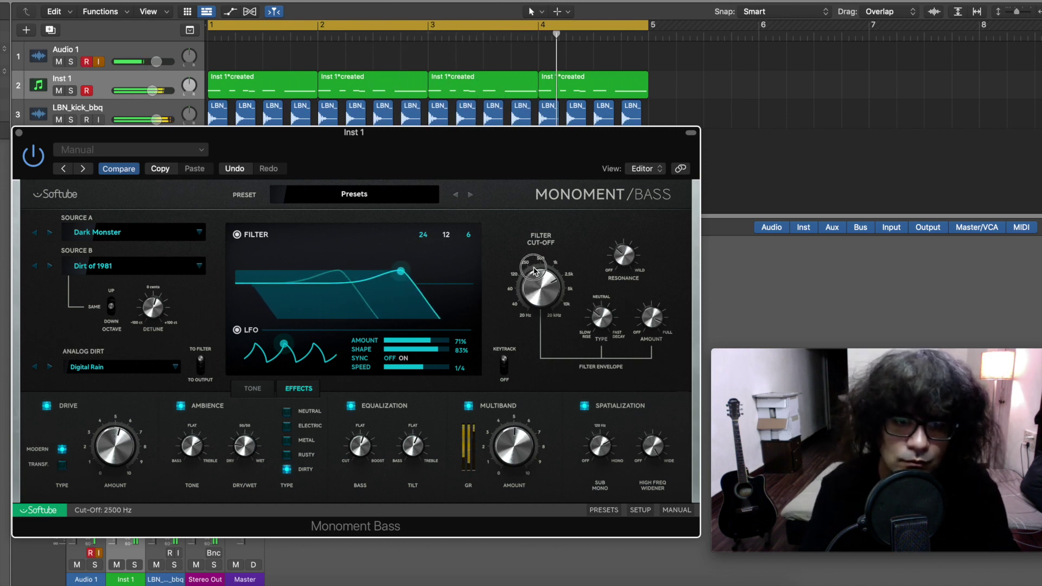
left_click(469, 235)
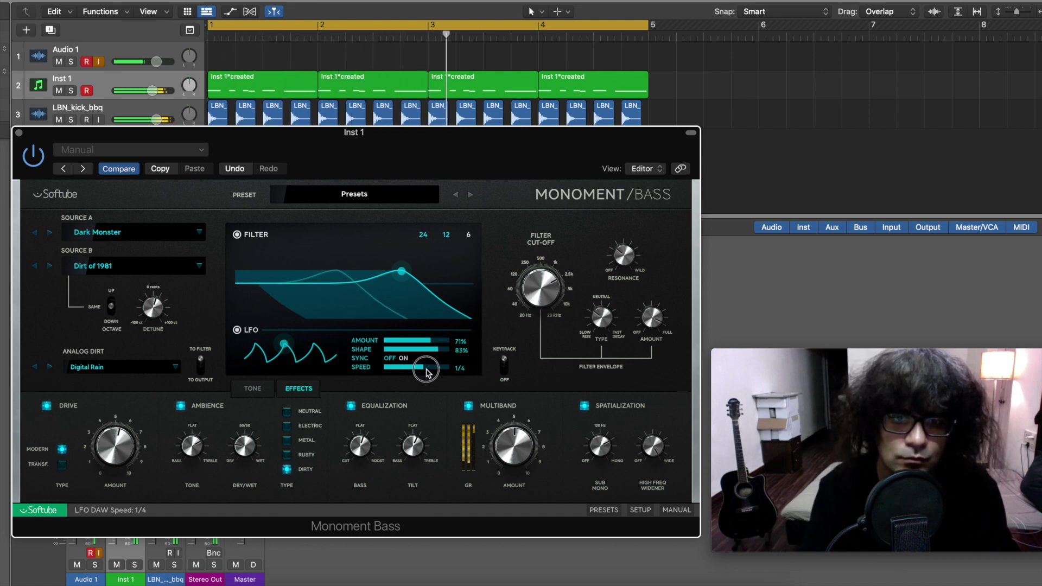
left_click_drag(419, 368, 438, 368)
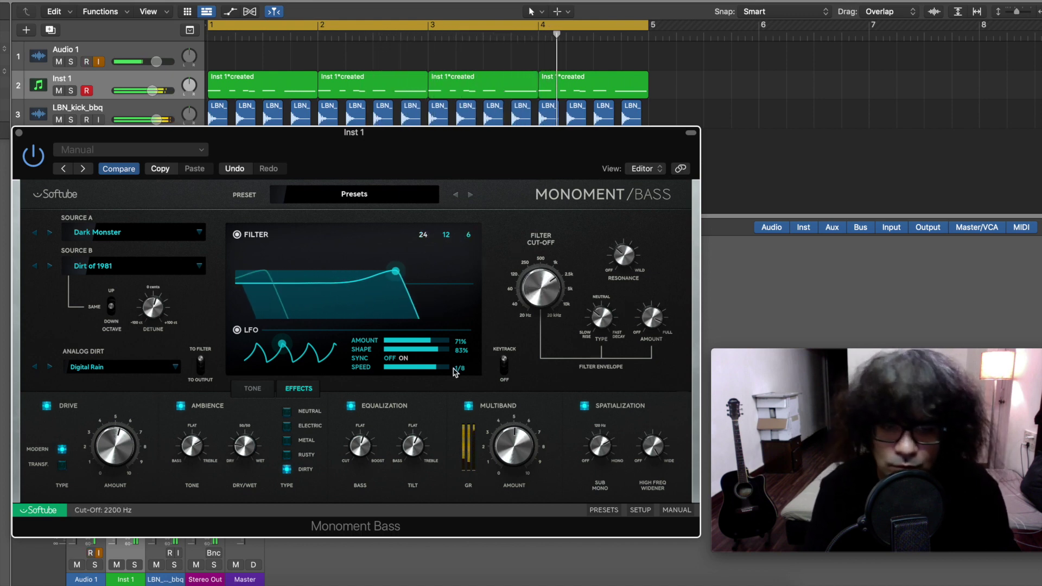
left_click_drag(436, 350, 467, 350)
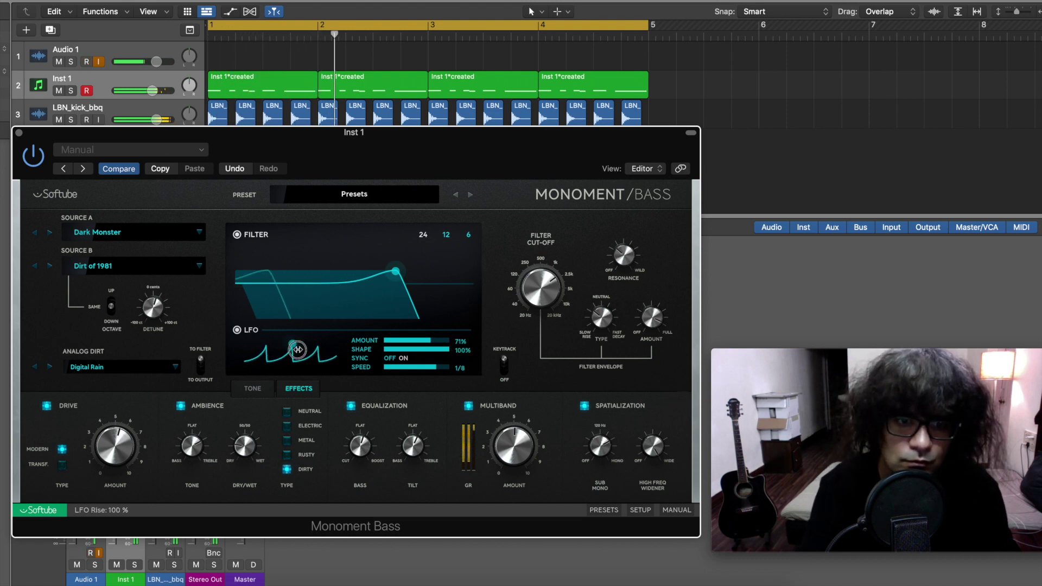
mouse_move(298, 349)
left_mouse_down()
mouse_move(284, 349)
mouse_move(294, 350)
left_mouse_up()
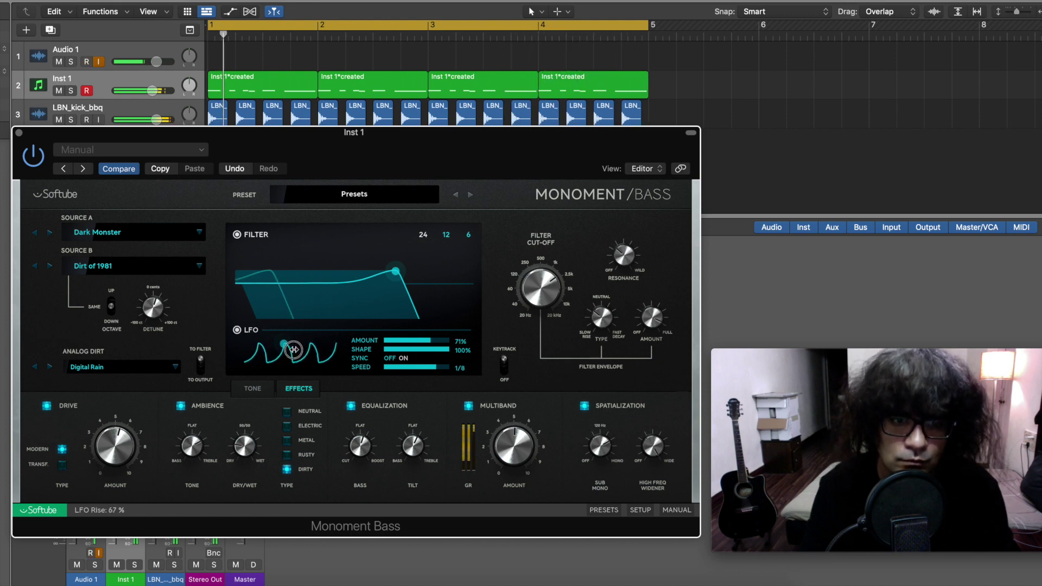
left_click_drag(422, 368, 416, 368)
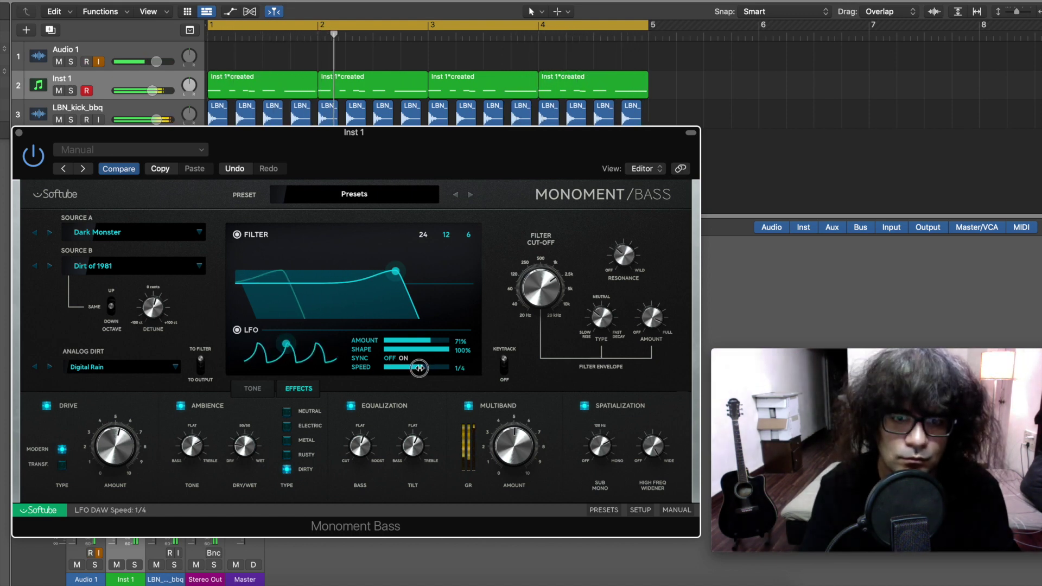
left_click_drag(623, 255, 623, 250)
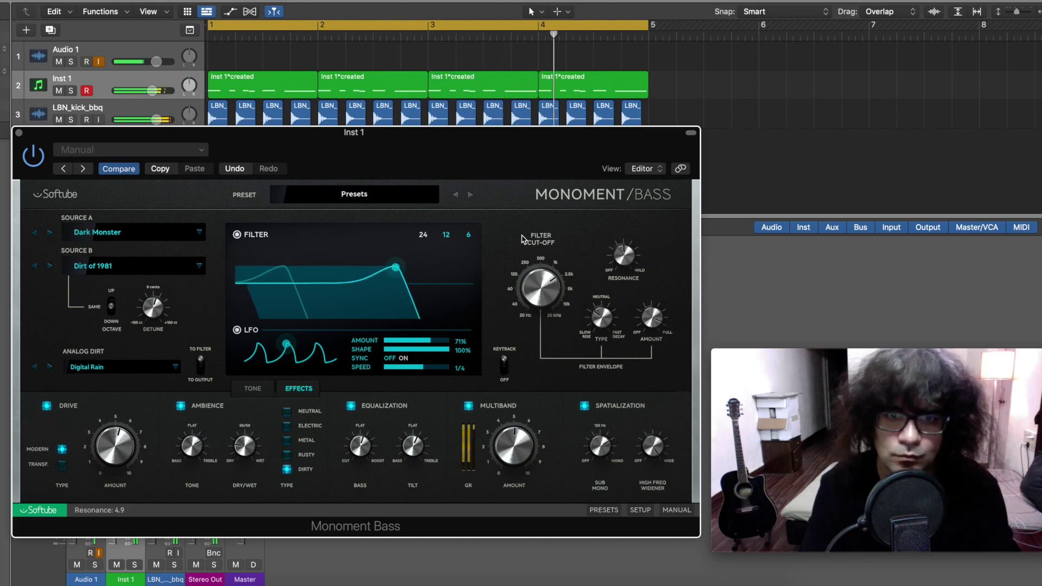
Step: Set a 12 dB/oct slope, open cut-off to 4500 Hz, envelope type 4.0, and toggle the LFO off and on
left_click(450, 237)
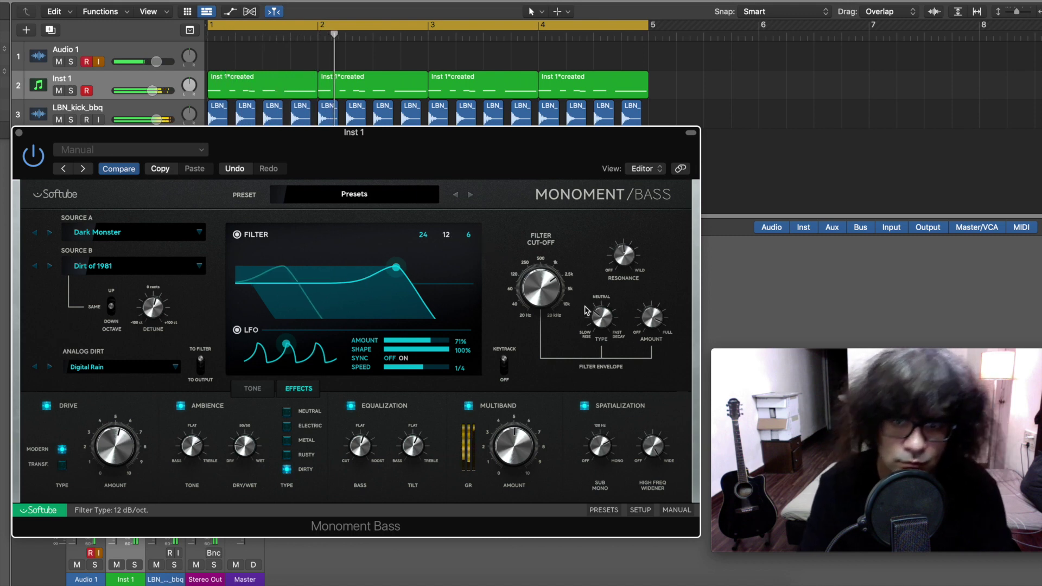
left_click_drag(601, 317, 607, 288)
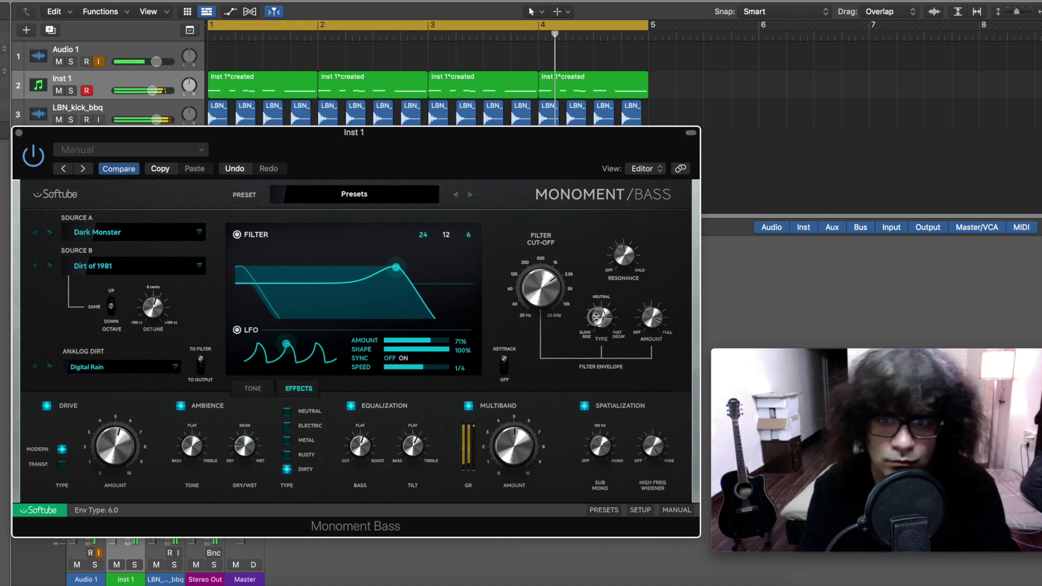
left_click_drag(541, 293, 541, 288)
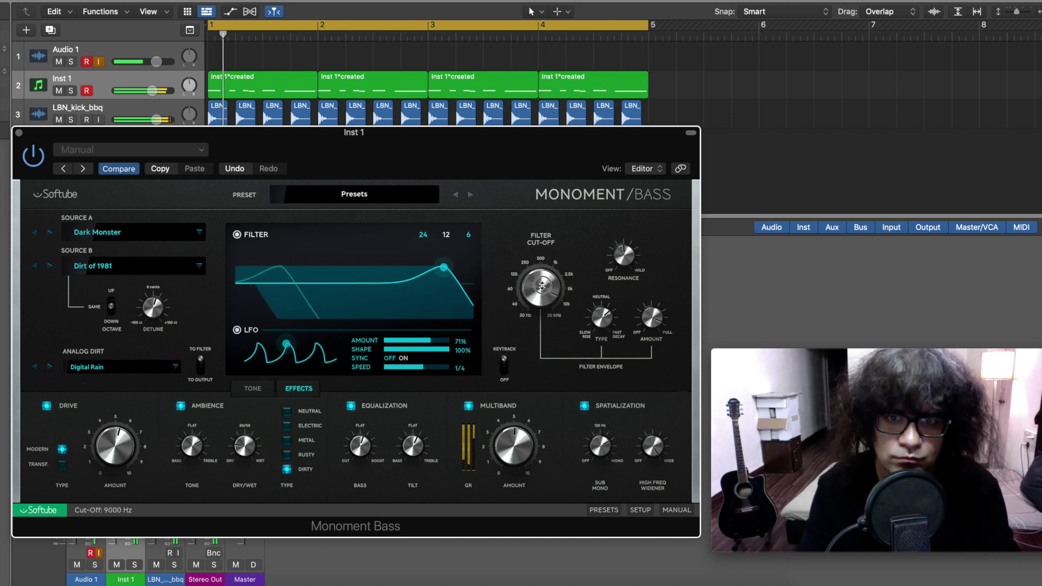
left_click_drag(603, 309, 602, 313)
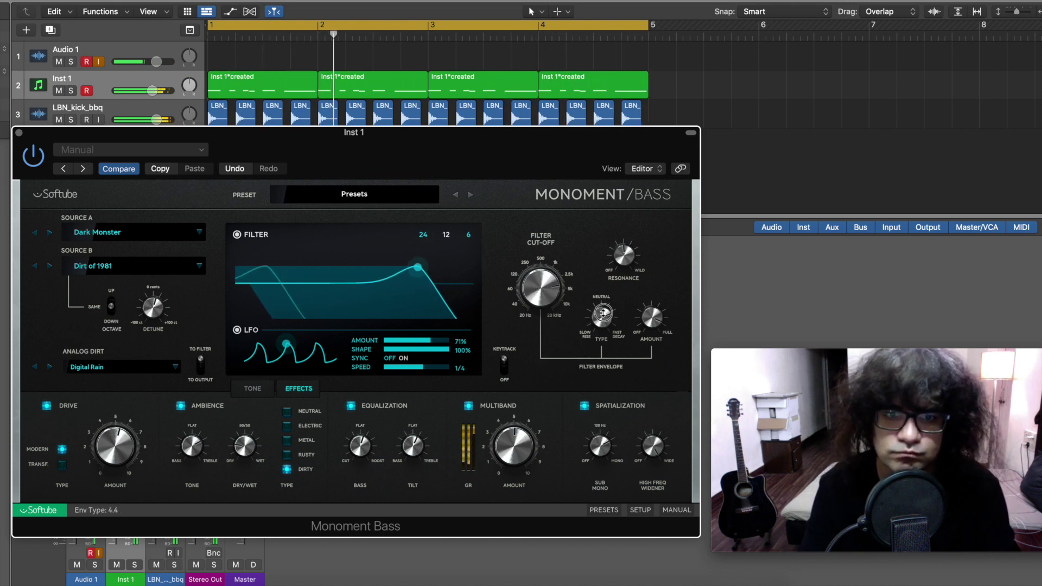
left_click(237, 330)
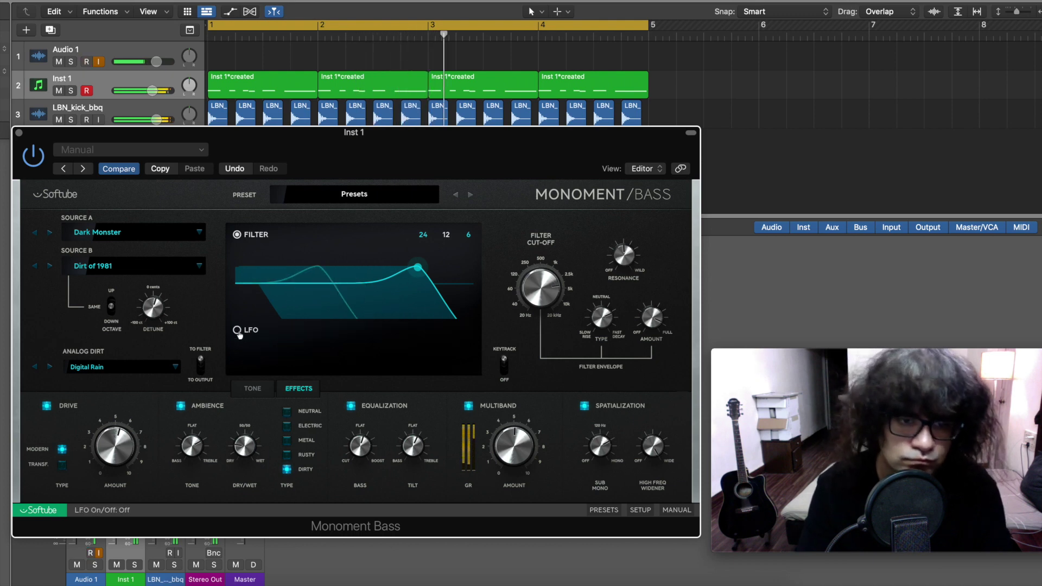
left_click(237, 330)
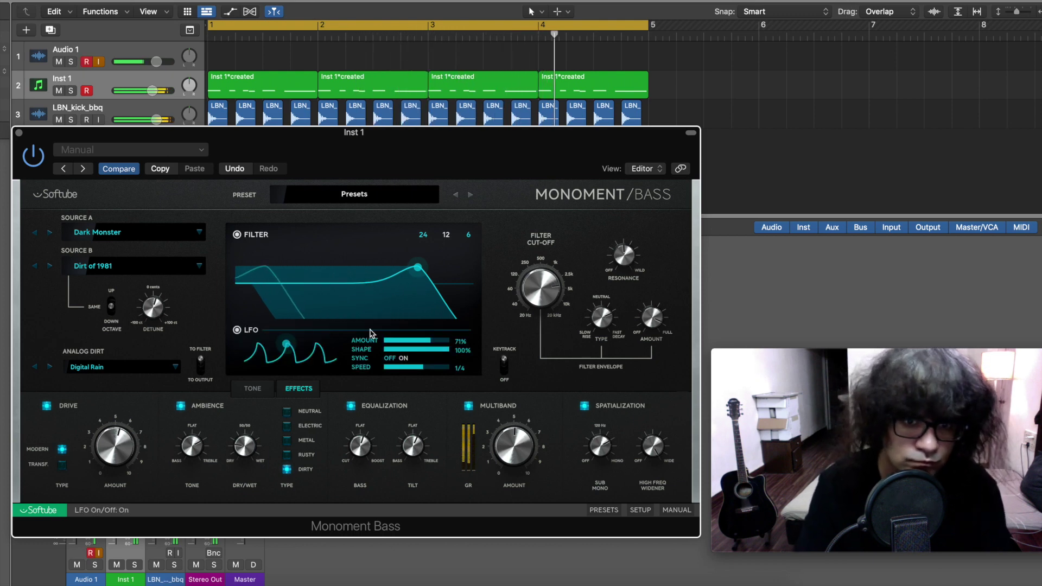
Step: Drop resonance to 0.6, make envelope type negative, cut-off near 3500 Hz, and return to 12 dB/oct
left_click_drag(599, 320, 598, 328)
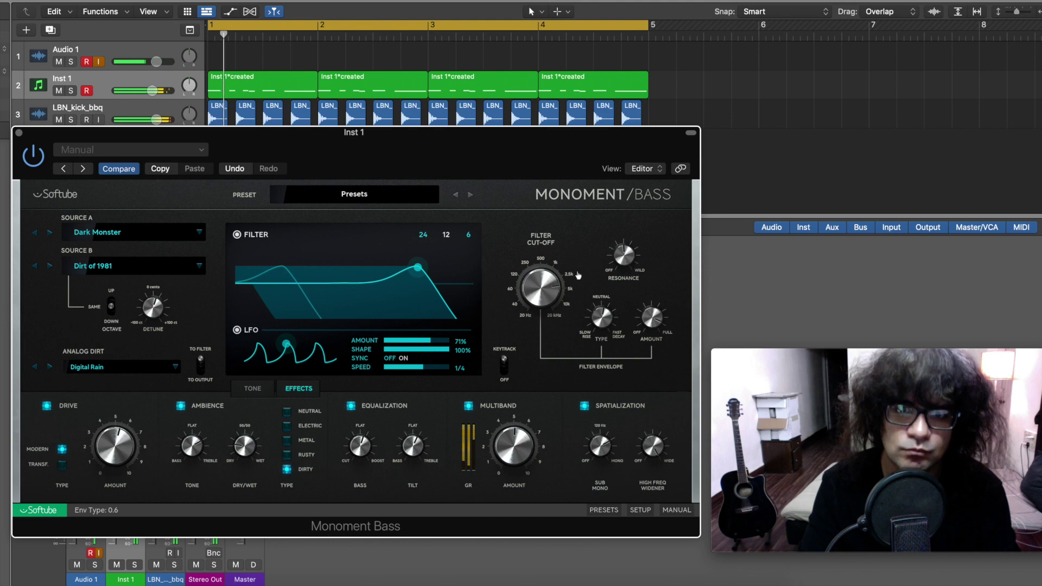
left_click_drag(623, 256, 621, 274)
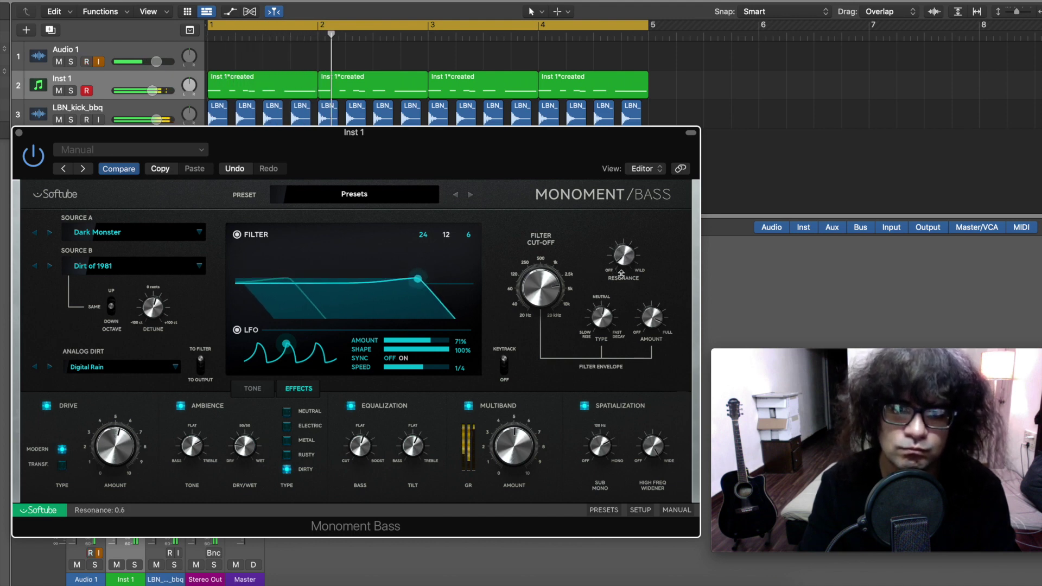
left_click_drag(541, 285, 545, 294)
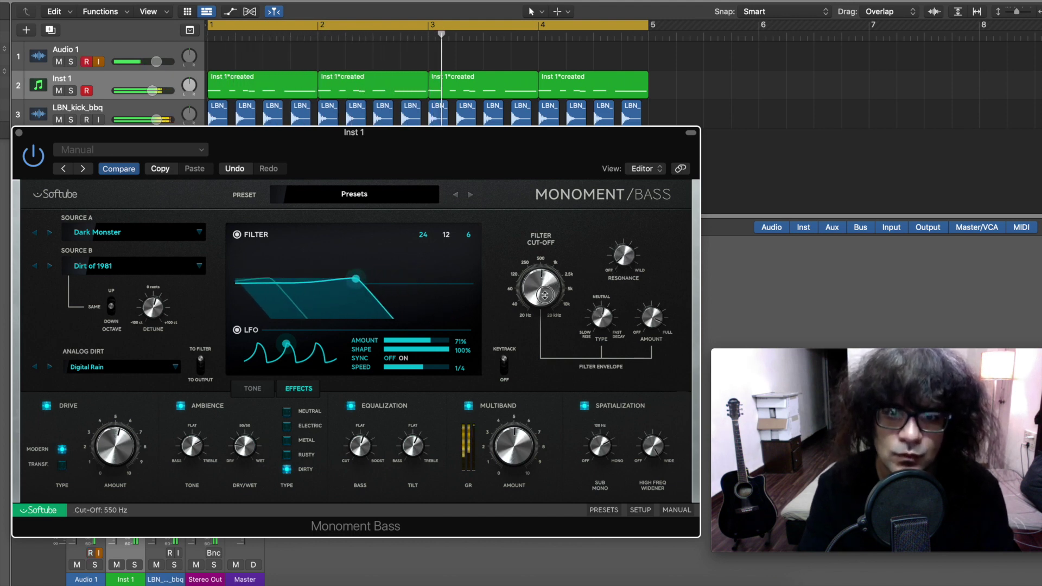
left_click_drag(601, 311, 598, 325)
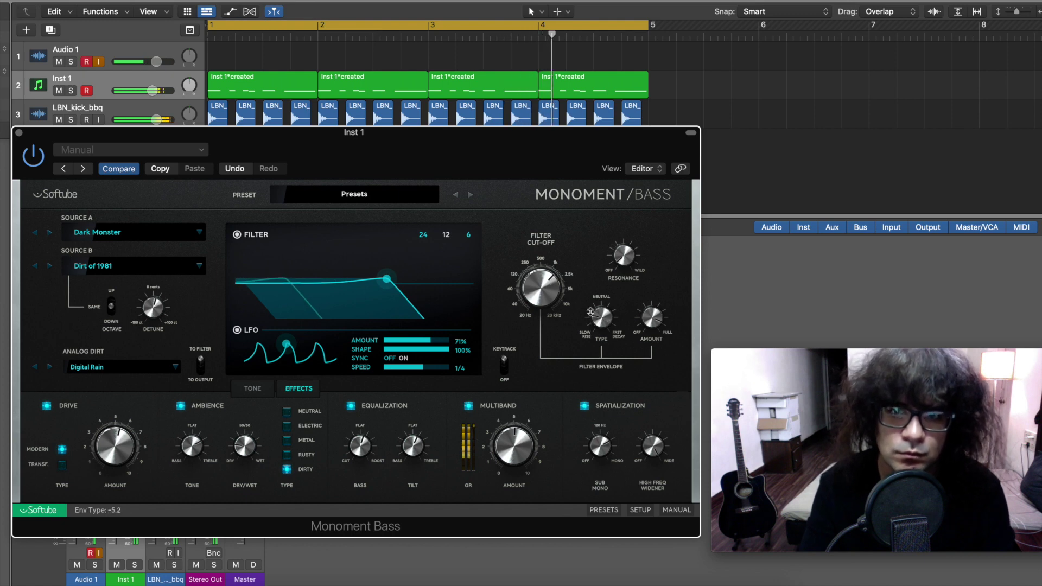
left_click_drag(542, 293, 552, 292)
left_click(469, 235)
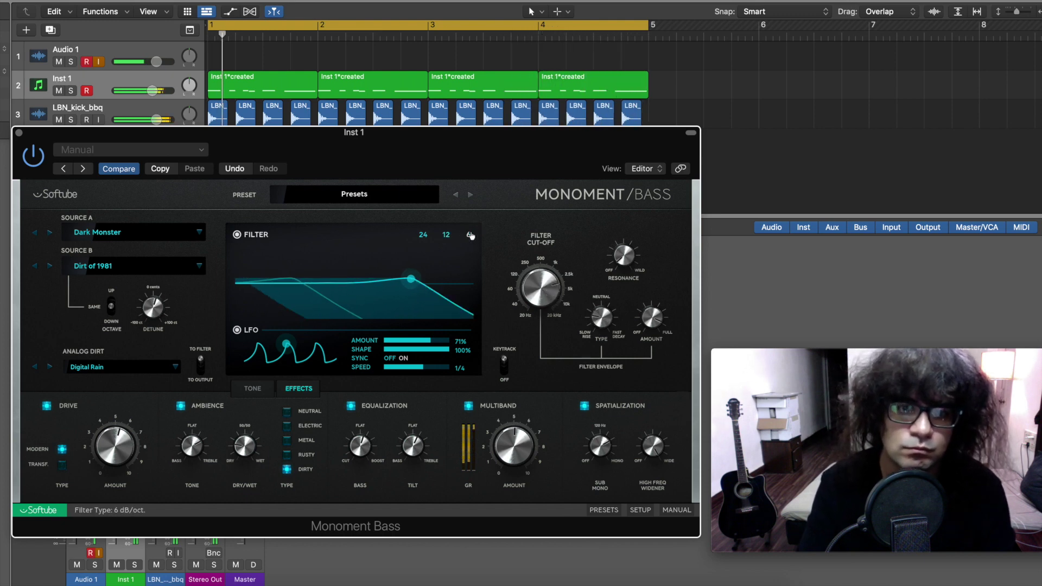
left_click(446, 236)
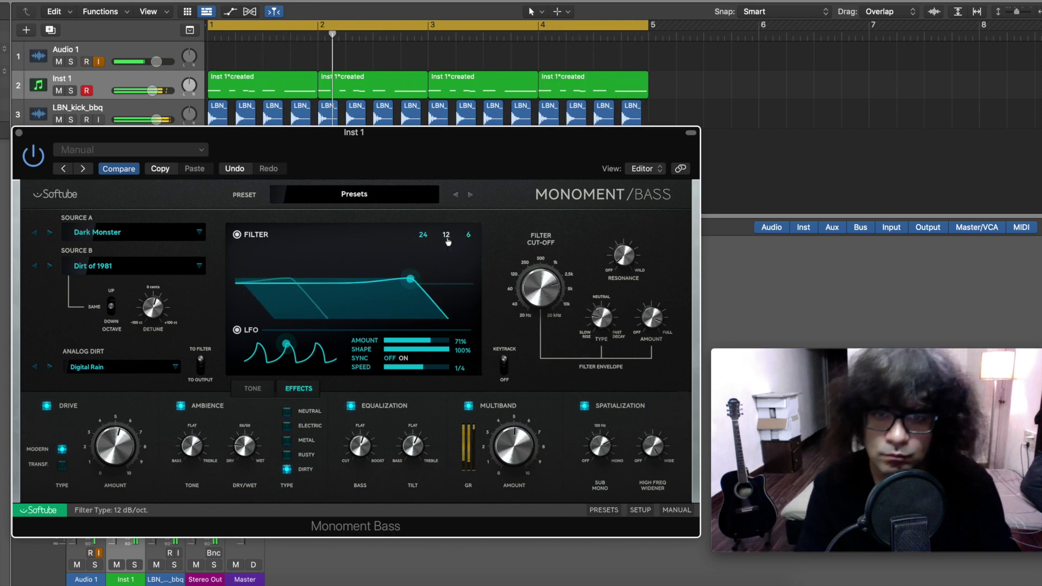